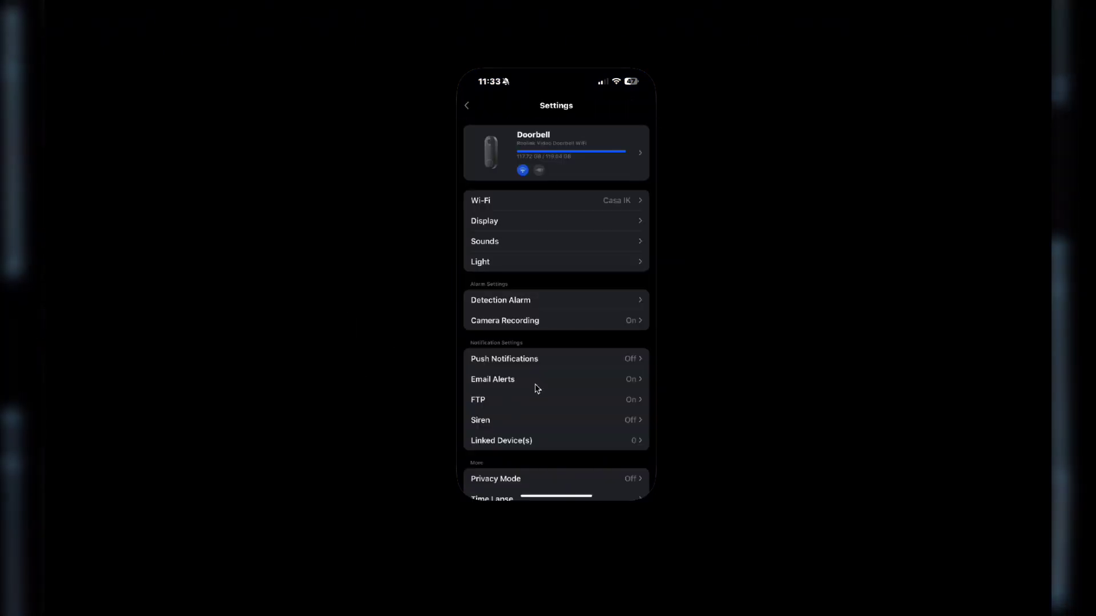
# Step: Review the doorbell's User Management accounts, including Desktop, and return to Advanced settings
pyautogui.scroll(-5, 537, 389)
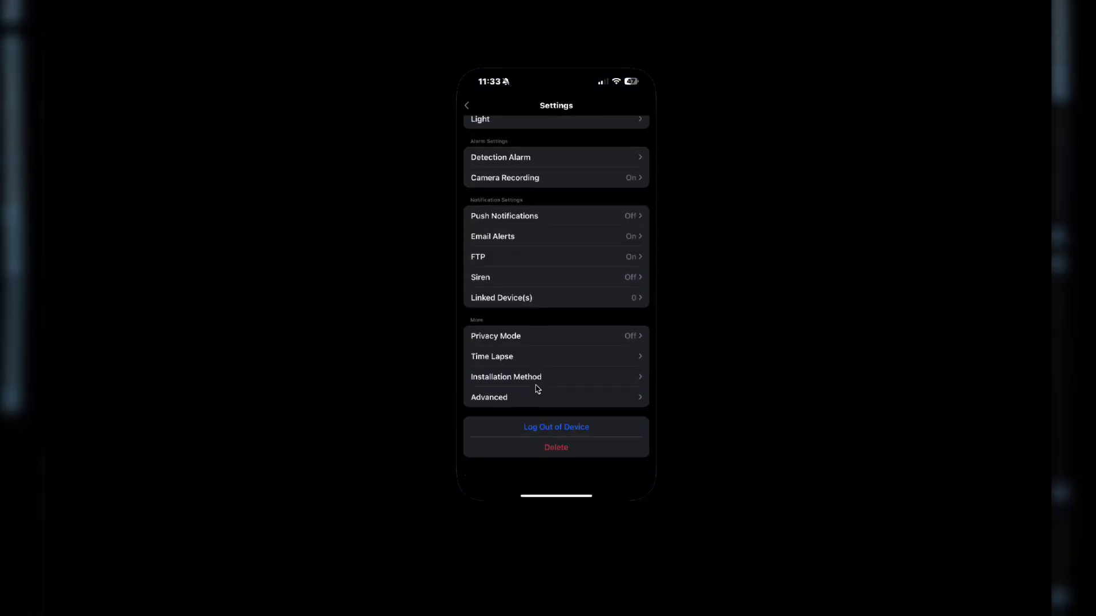
pyautogui.click(510, 409)
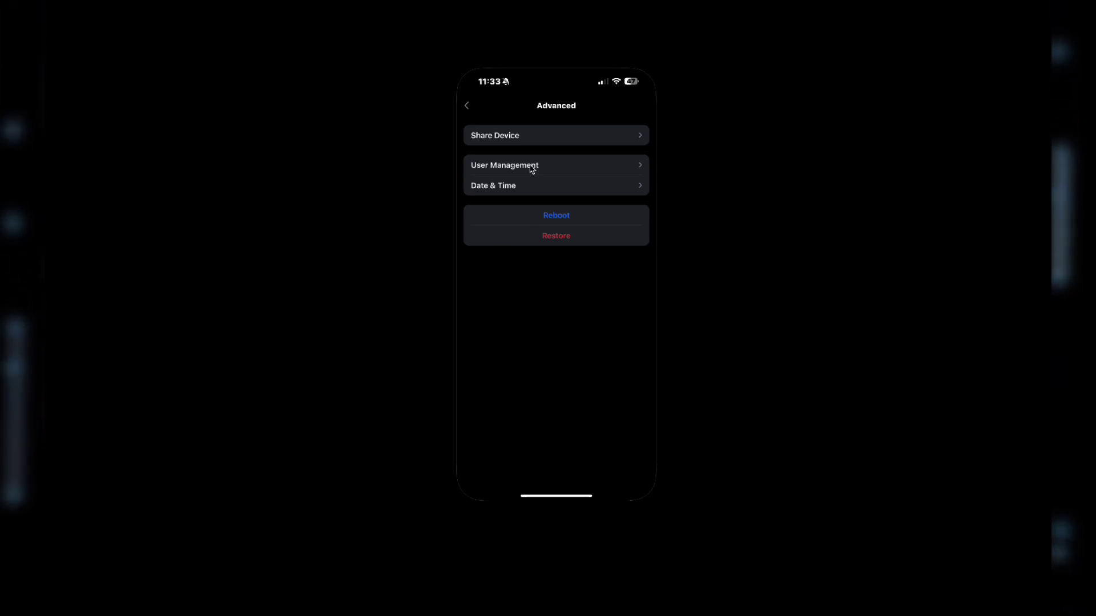
pyautogui.click(585, 169)
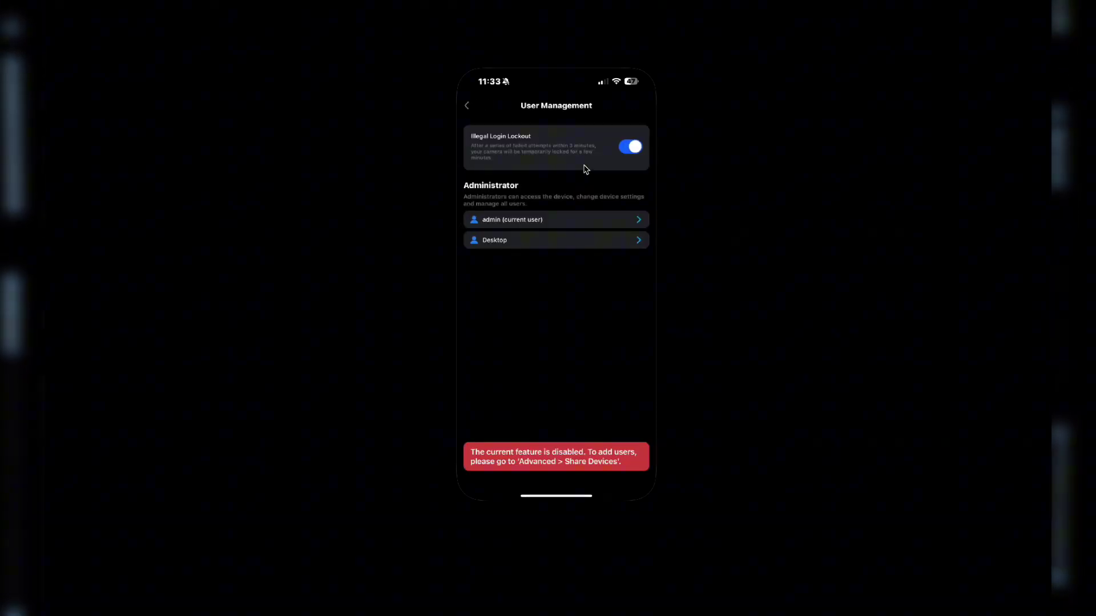
pyautogui.click(566, 246)
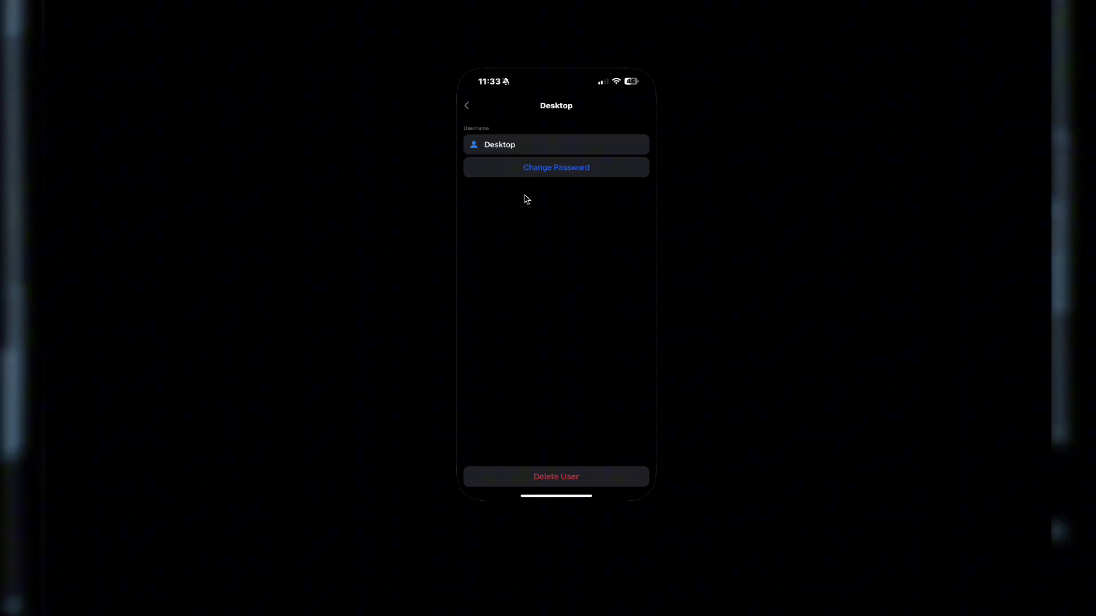
pyautogui.click(468, 107)
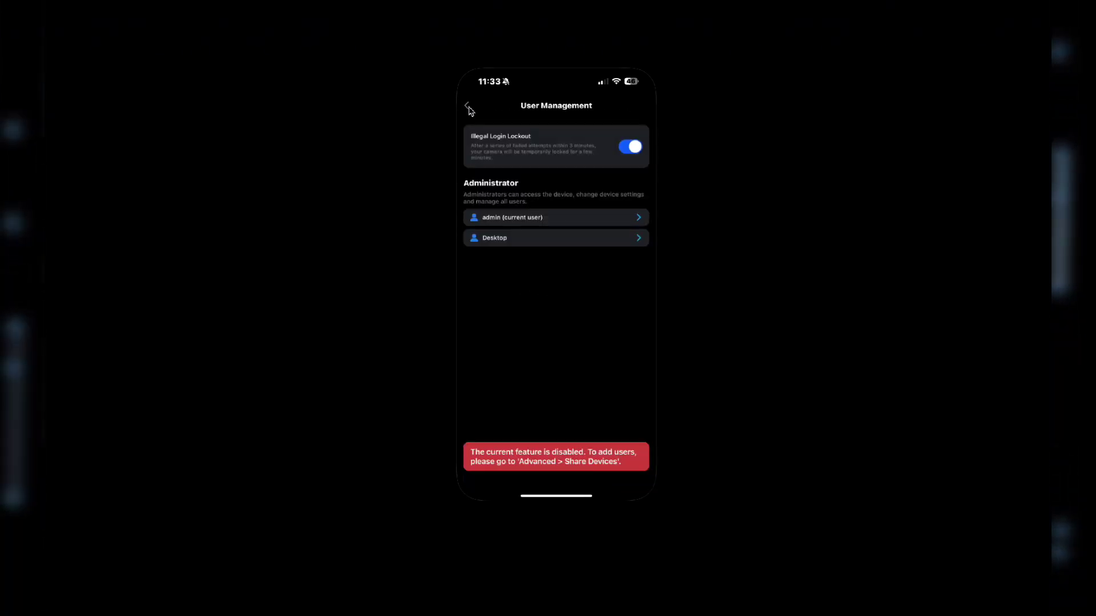
pyautogui.click(469, 108)
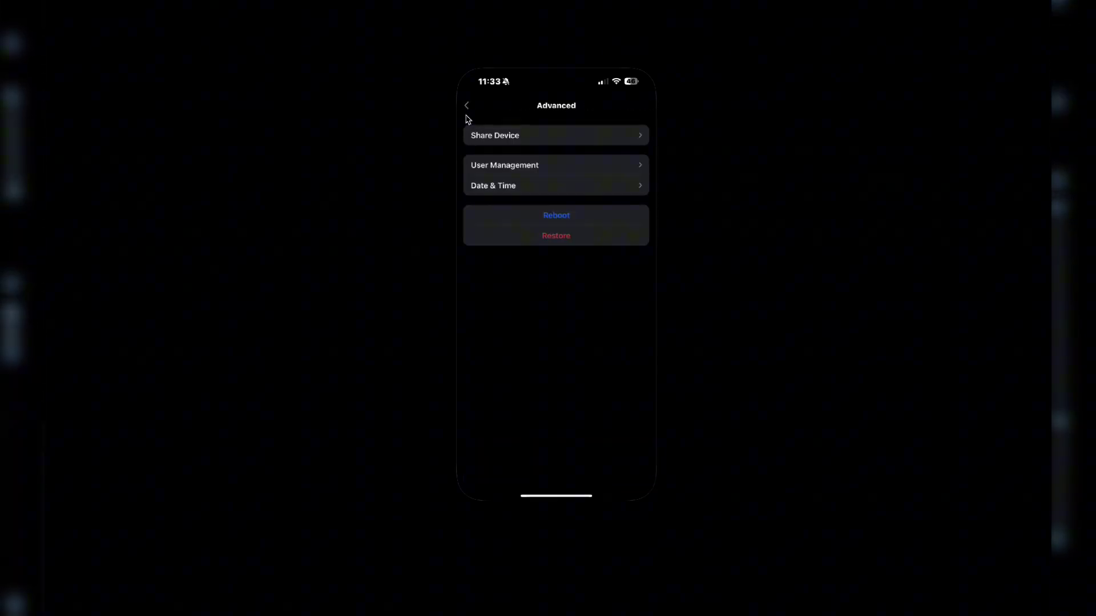
# Step: Open the doorbell's saved voice messages under Sounds
pyautogui.click(467, 117)
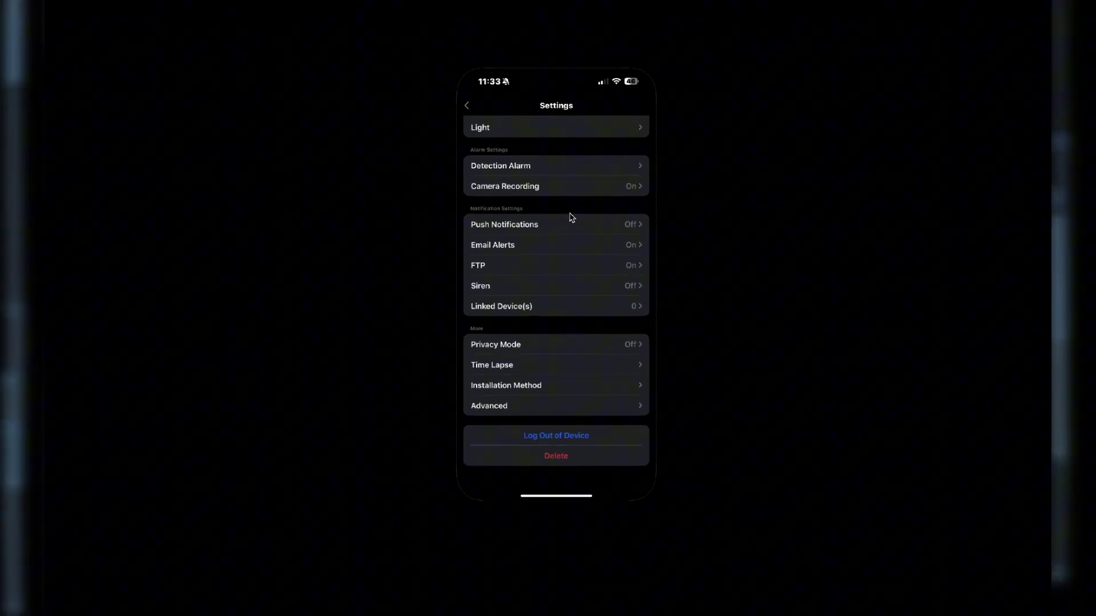
pyautogui.scroll(5, 571, 216)
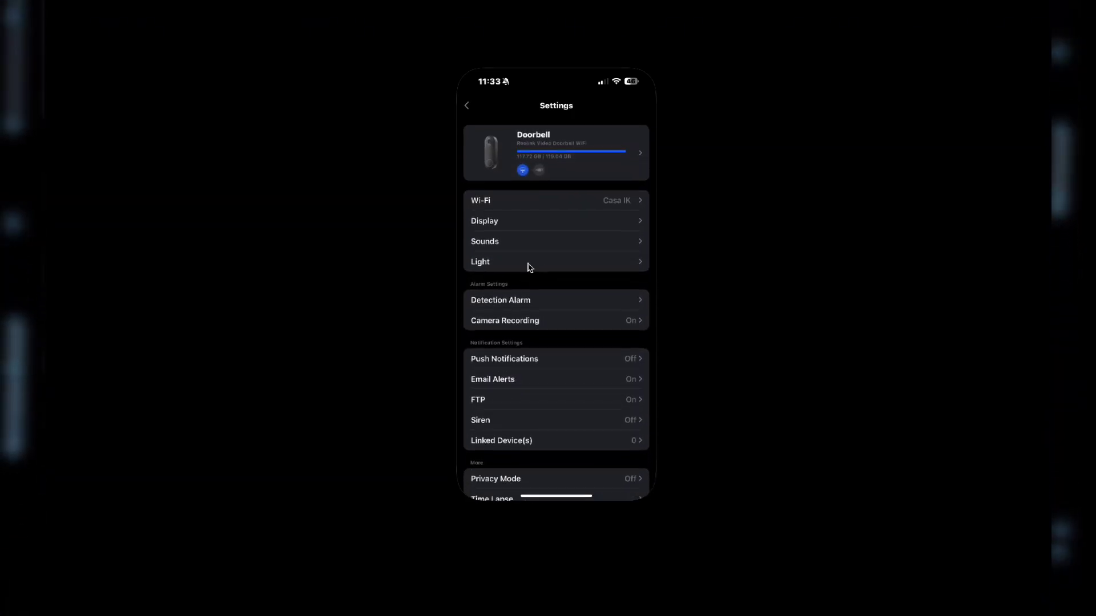
pyautogui.click(525, 249)
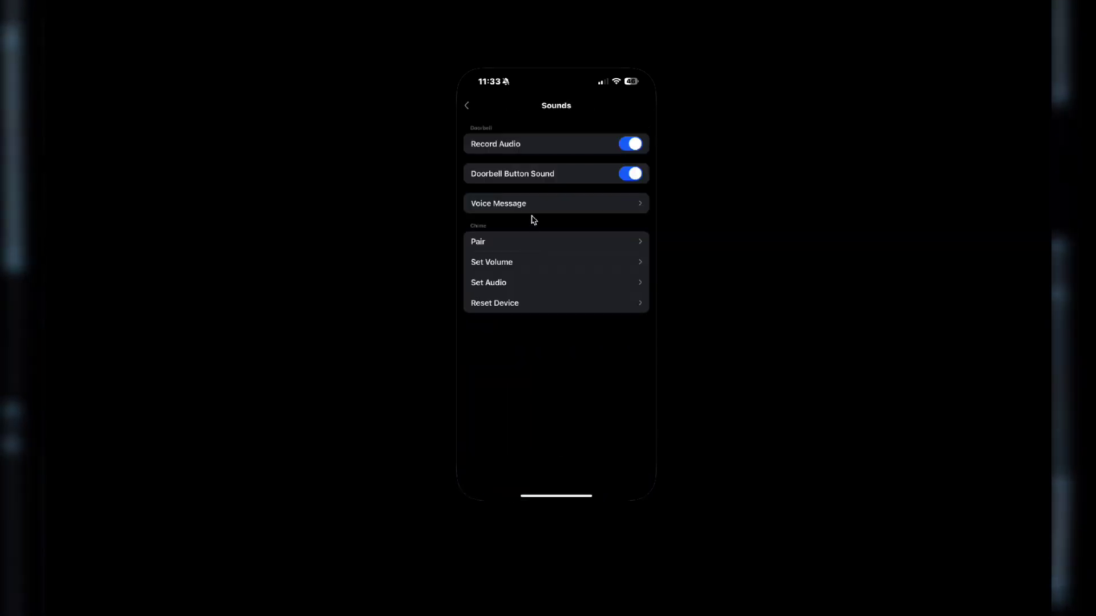
pyautogui.click(535, 213)
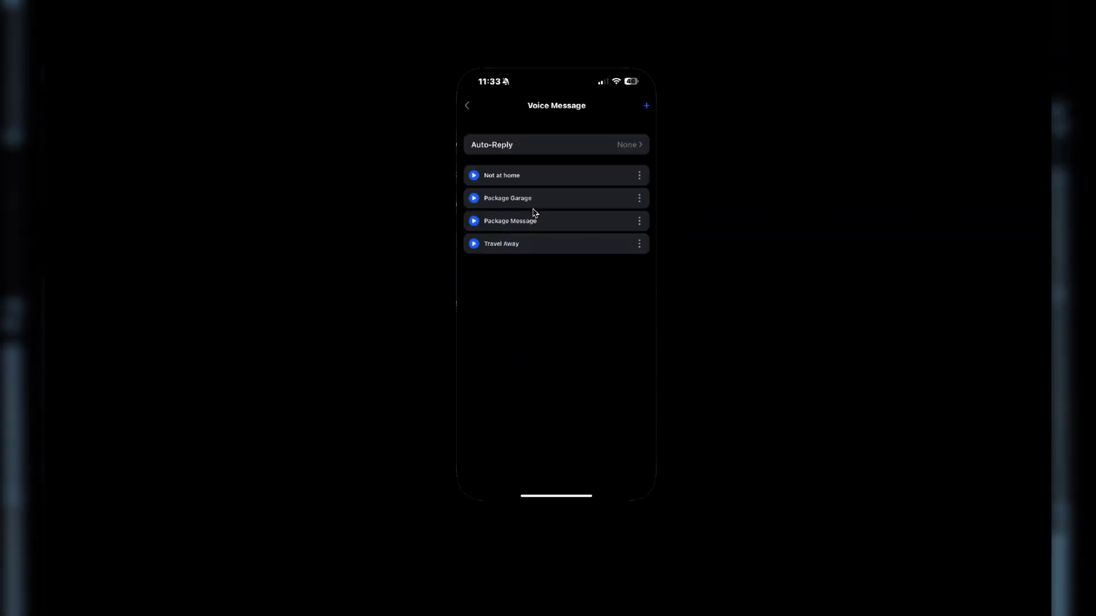
# Step: Try recording a new voice message, then play Not at home and Package Garage
pyautogui.click(647, 109)
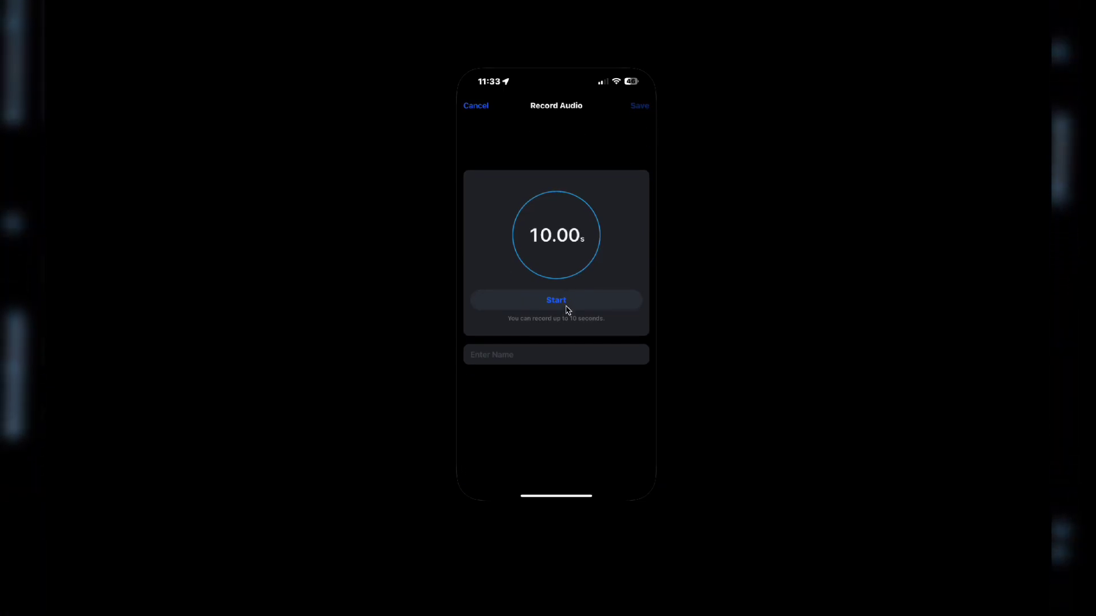
pyautogui.click(603, 307)
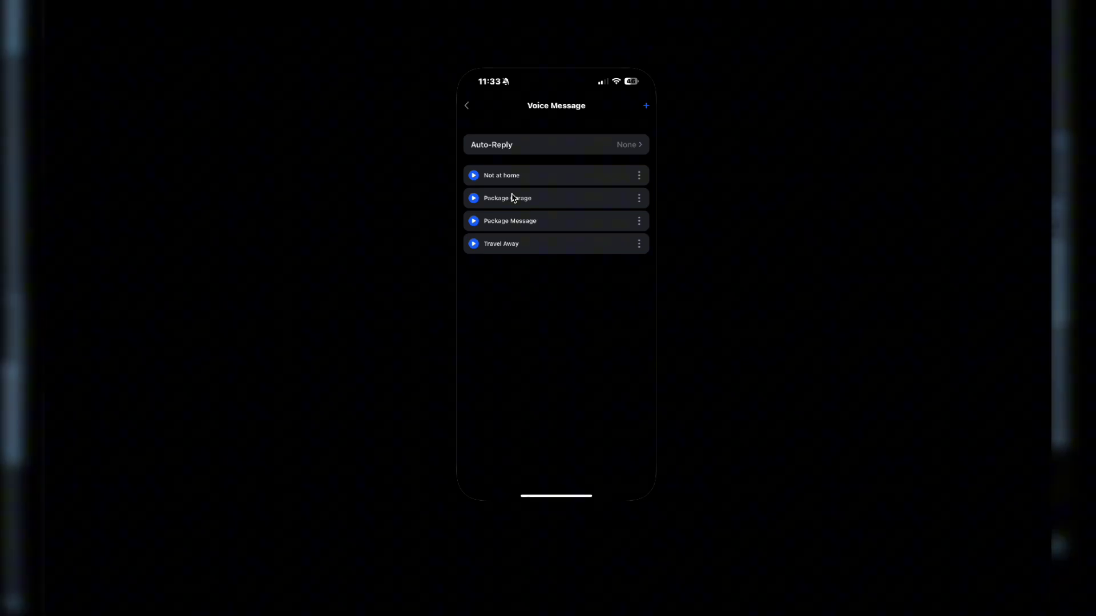
pyautogui.click(475, 178)
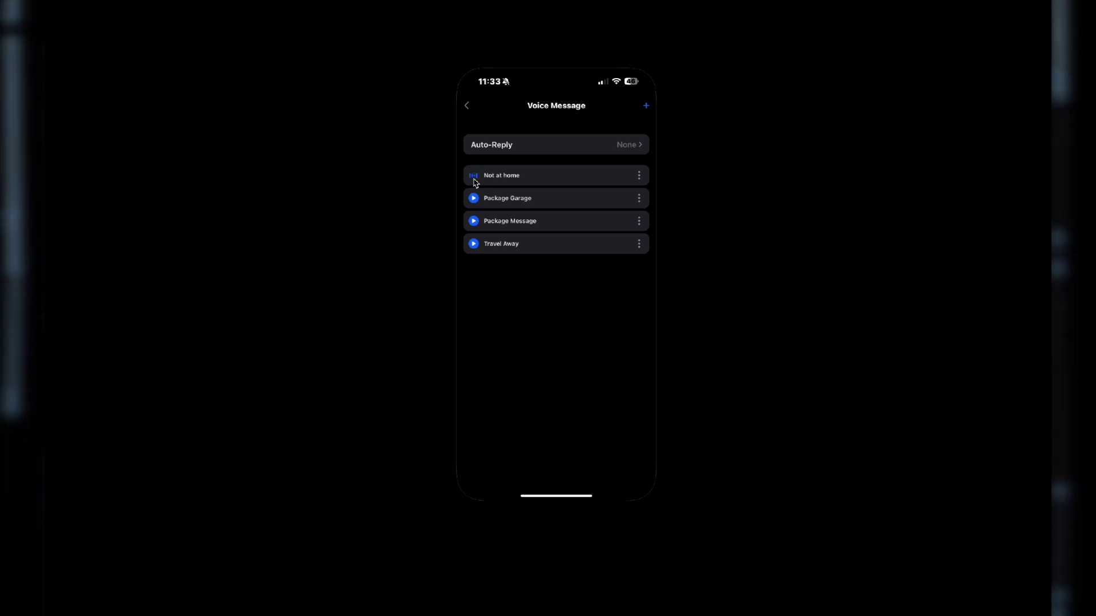
pyautogui.click(474, 198)
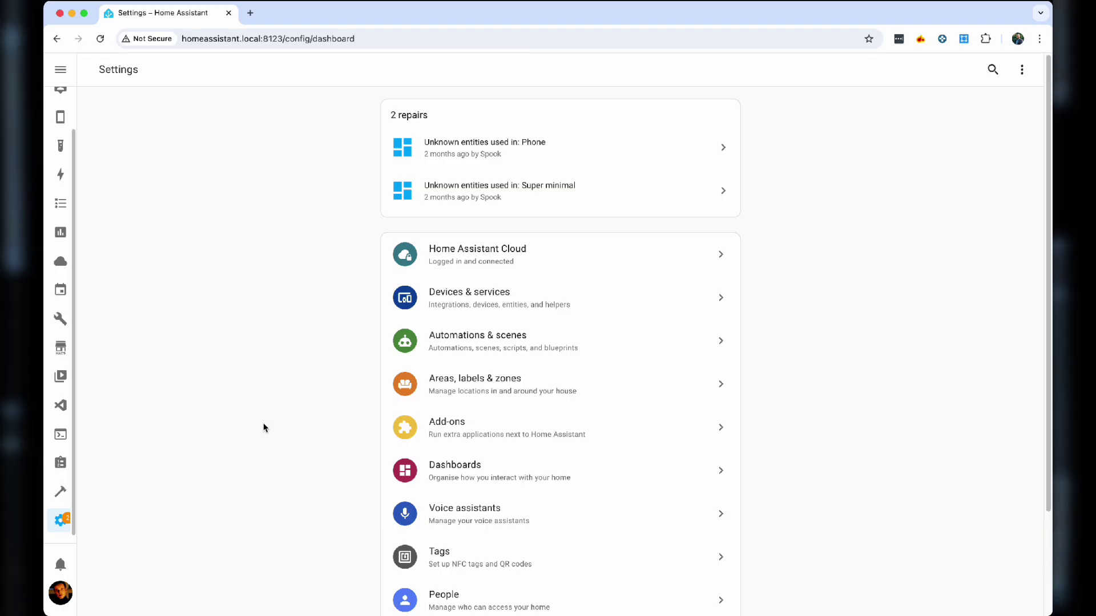
# Step: Start a new Reolink integration setup, dismiss it, and search the installed integrations
pyautogui.click(473, 308)
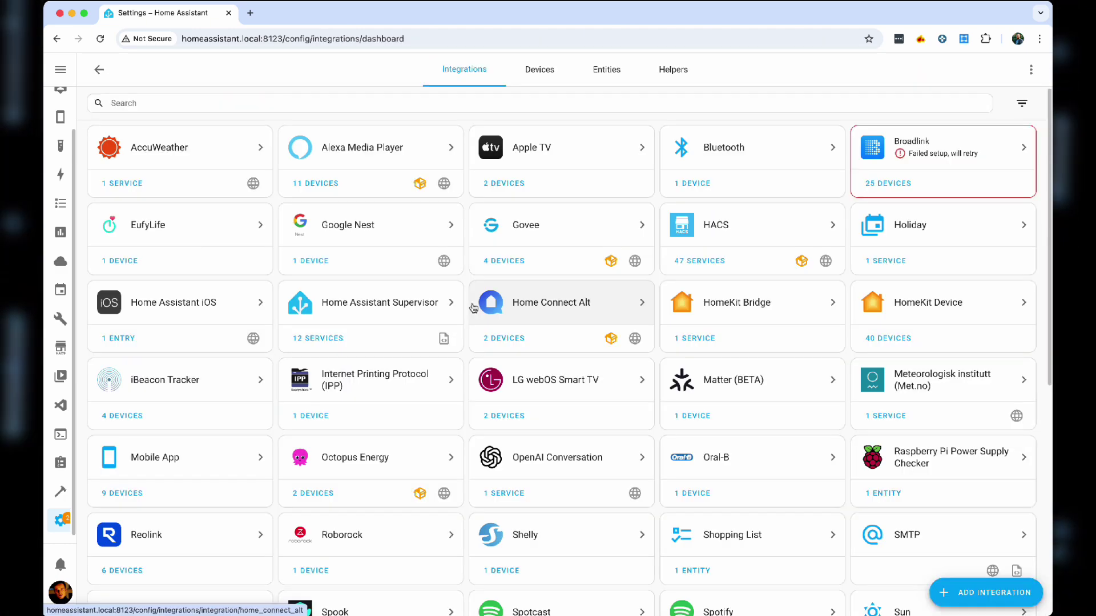
pyautogui.click(982, 599)
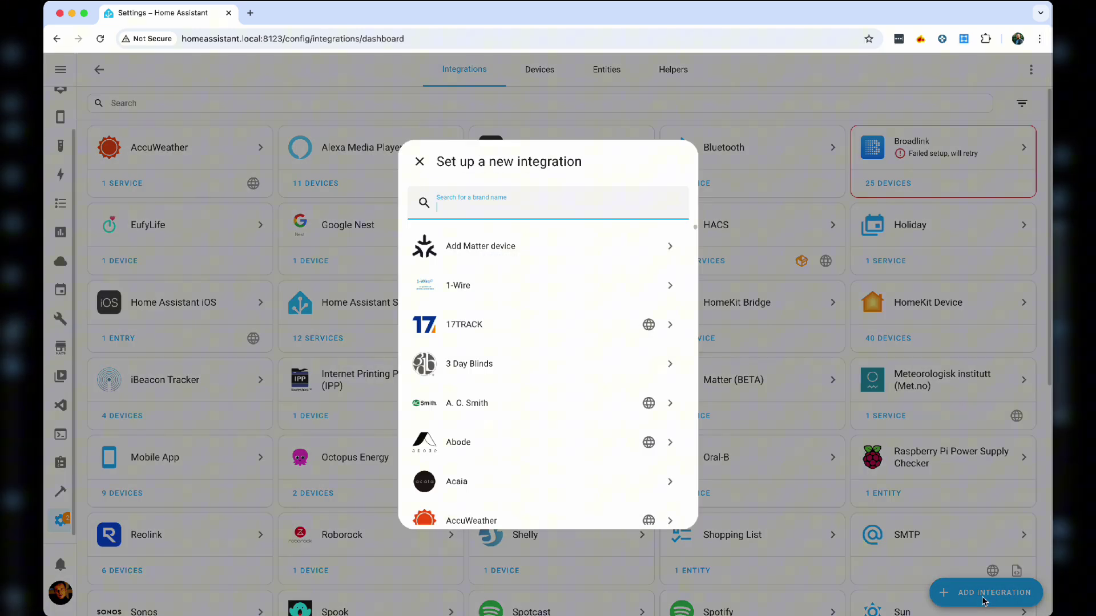
pyautogui.write('reol')
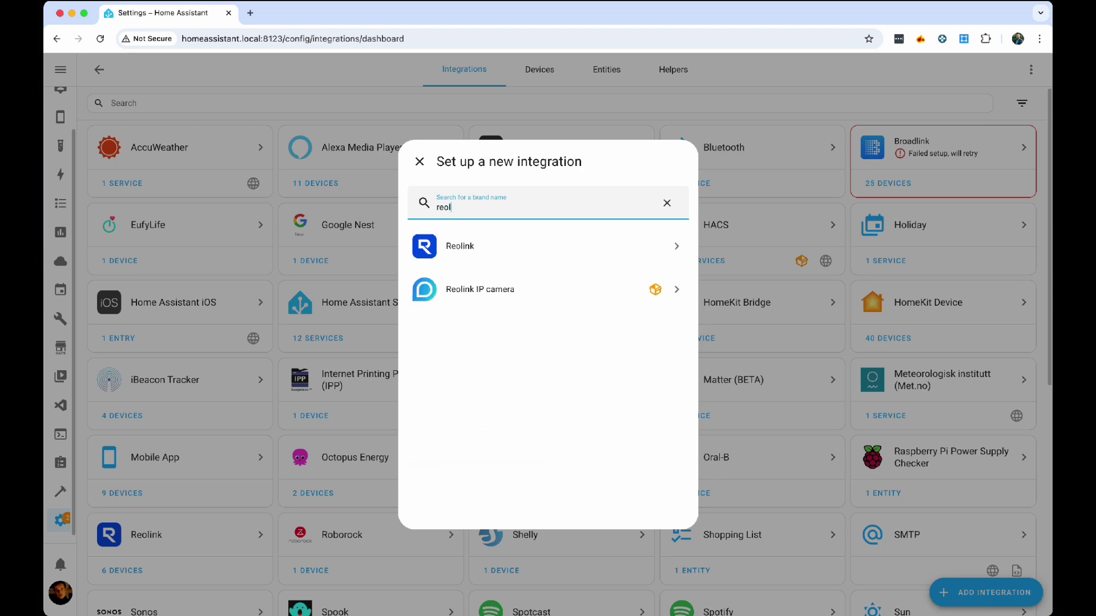
pyautogui.click(584, 255)
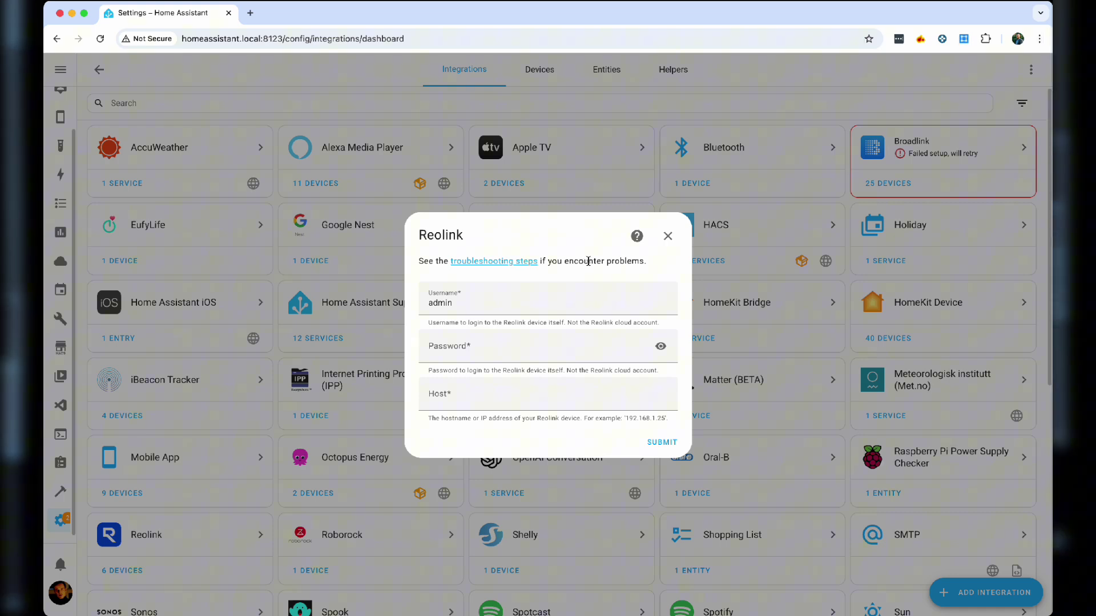
pyautogui.click(675, 242)
pyautogui.click(632, 105)
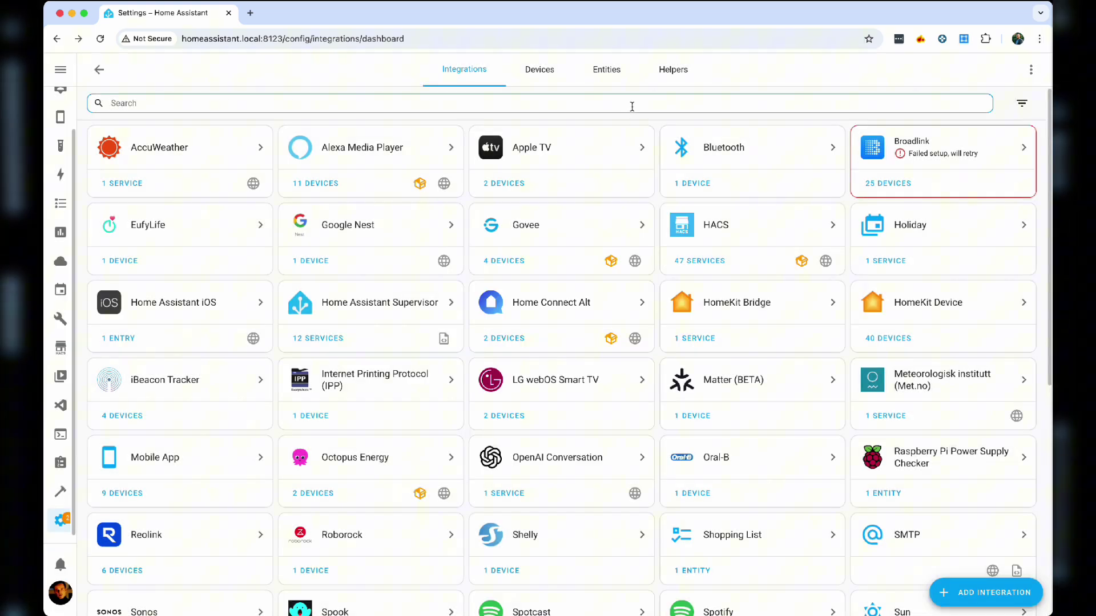
# Step: Filter integrations by 'reo', open the Reolink Doorbell device, and view its quick reply messages
pyautogui.write('reo')
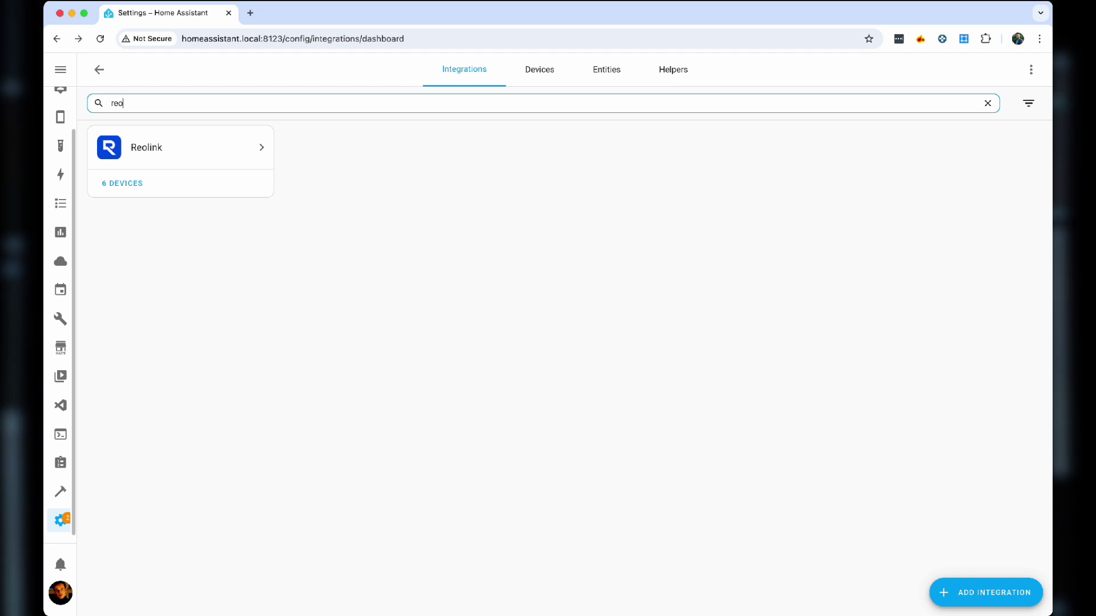
pyautogui.click(250, 149)
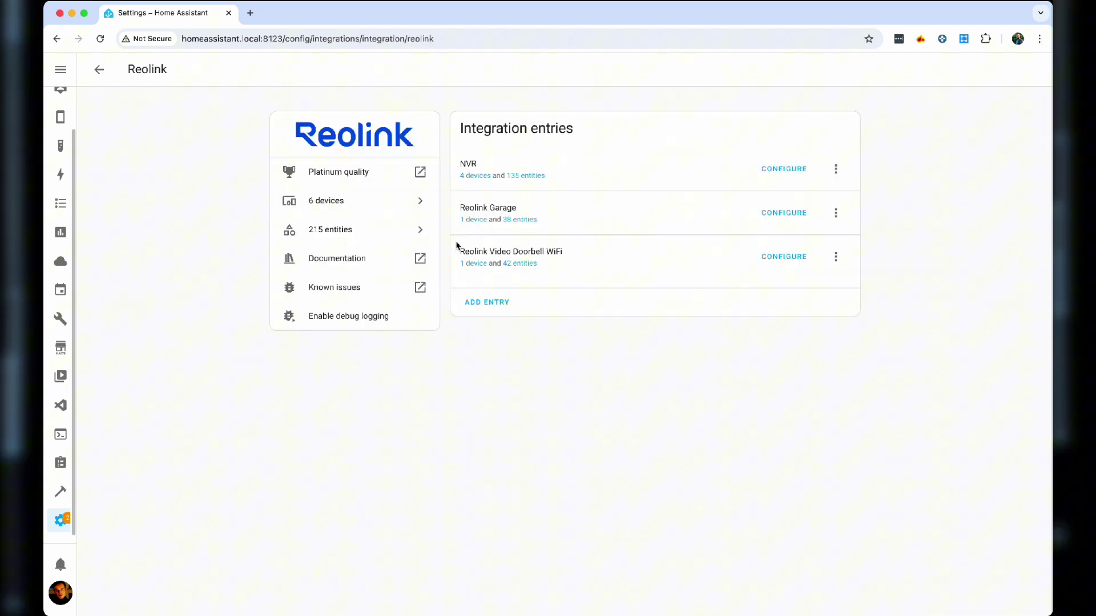
pyautogui.click(476, 264)
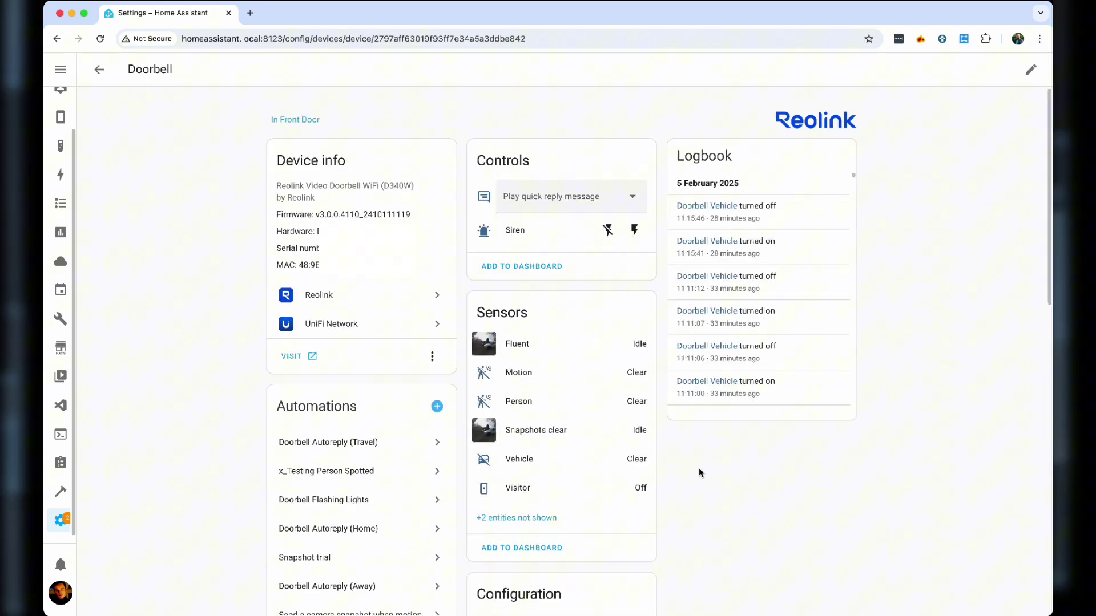
pyautogui.scroll(-10, 699, 472)
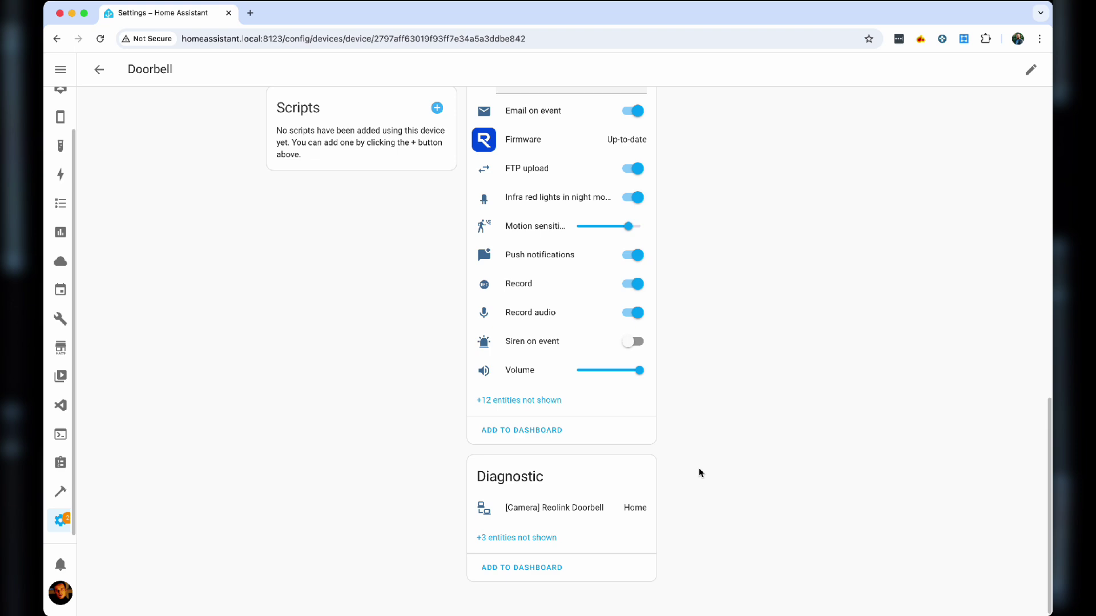
pyautogui.scroll(10, 700, 473)
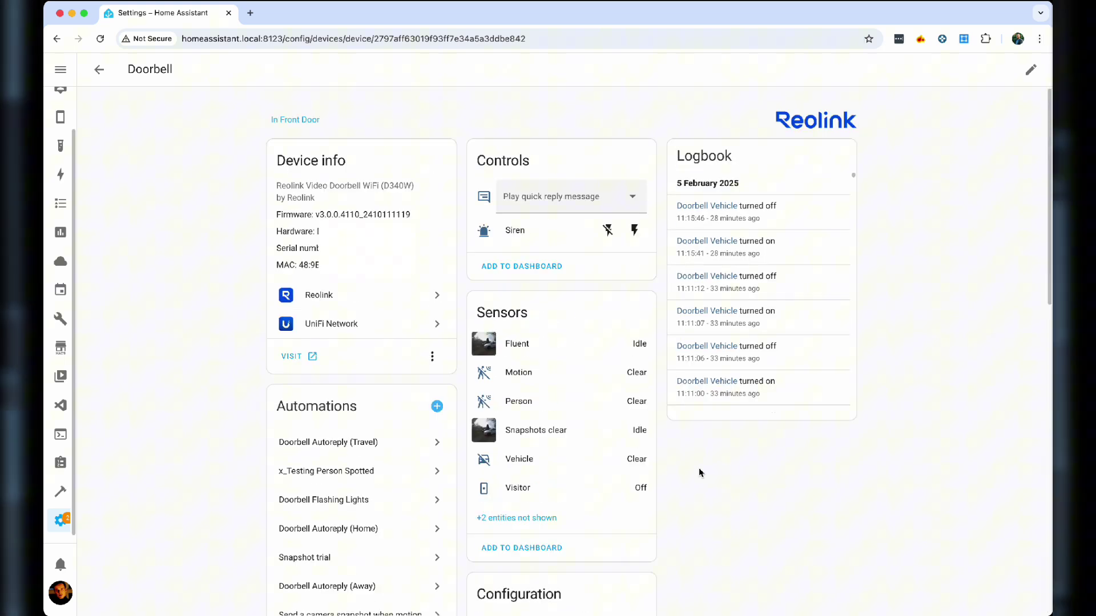
pyautogui.click(626, 206)
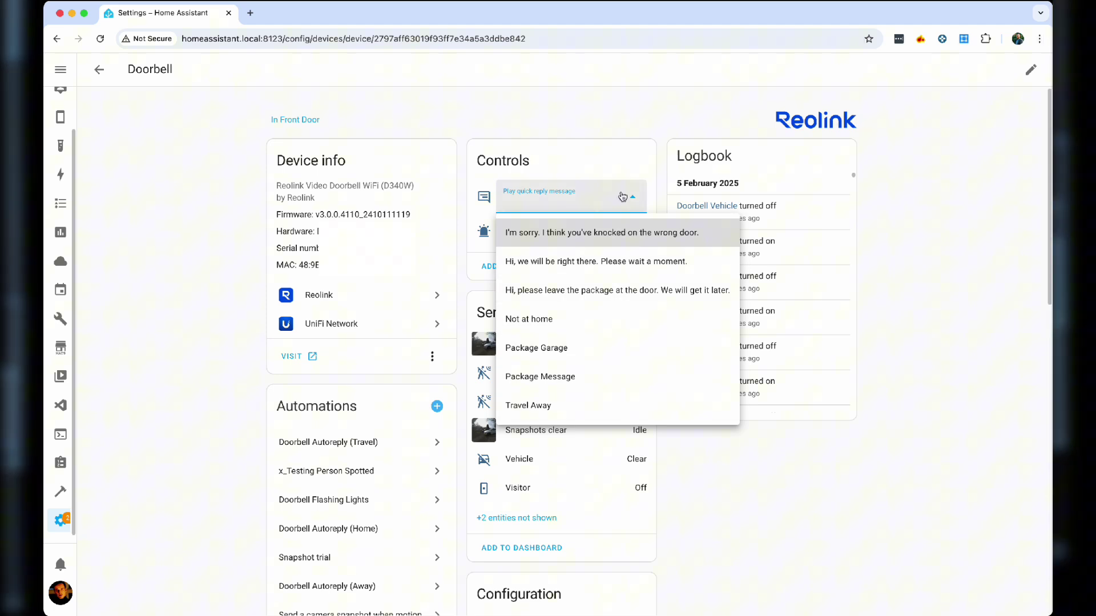
pyautogui.click(619, 127)
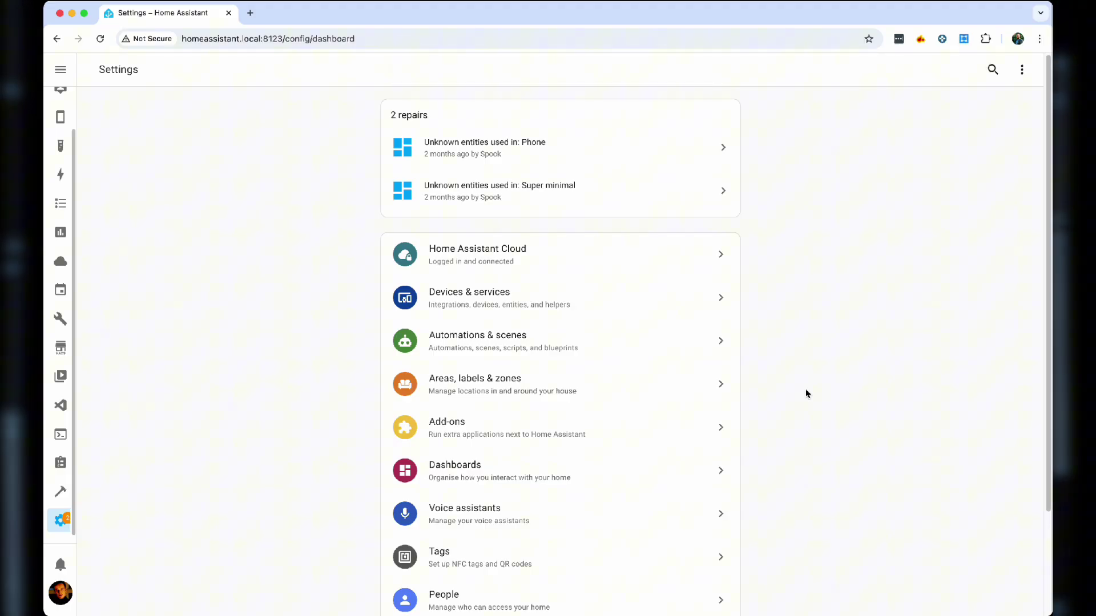
# Step: Create a blank automation with a state trigger
pyautogui.click(645, 357)
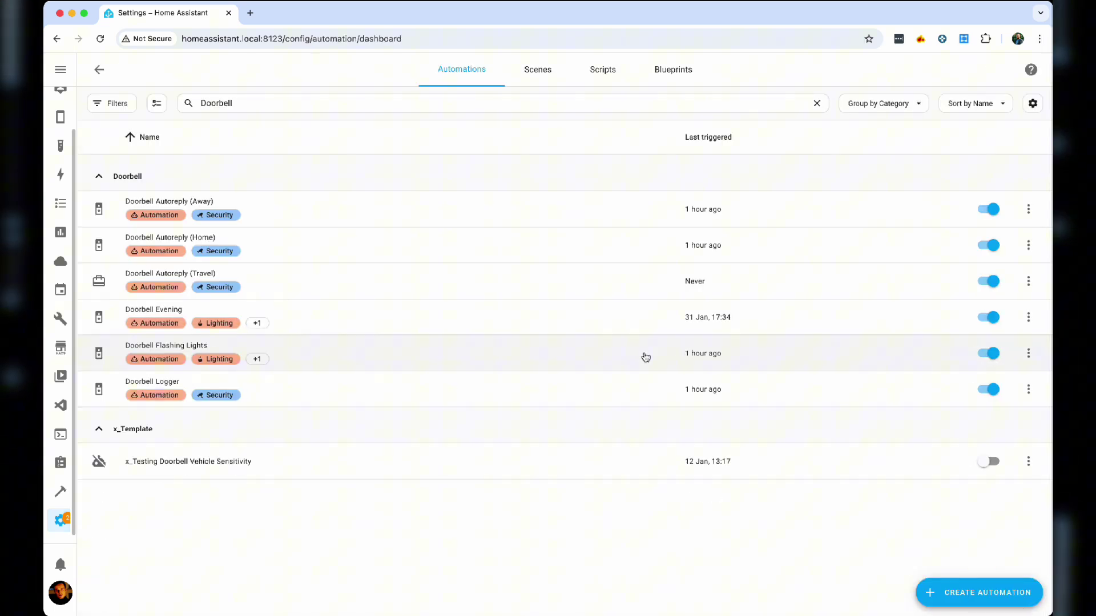
pyautogui.click(967, 590)
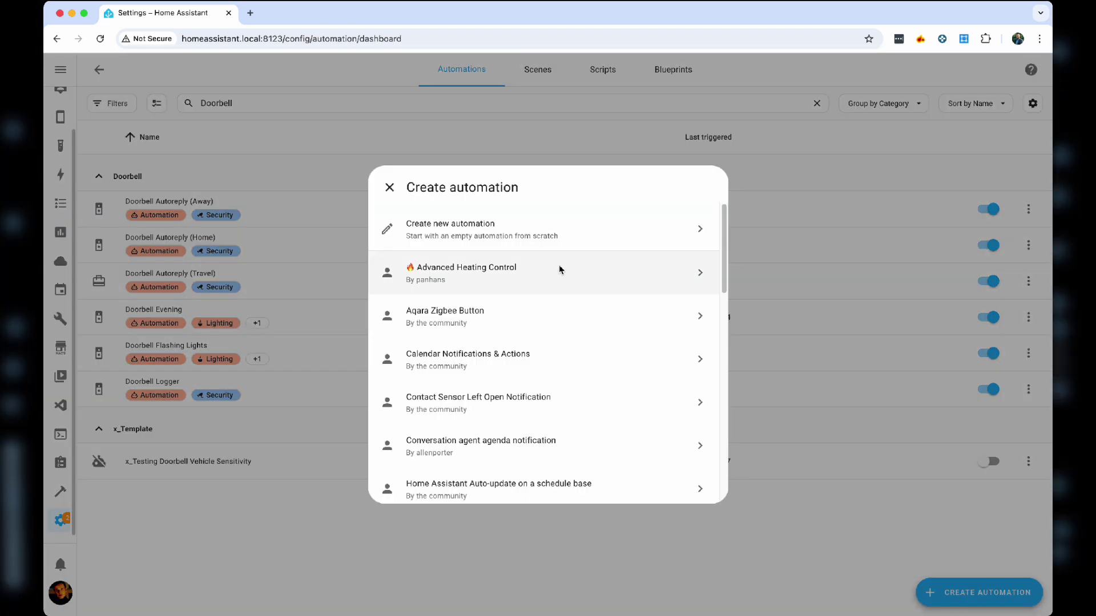
pyautogui.click(565, 229)
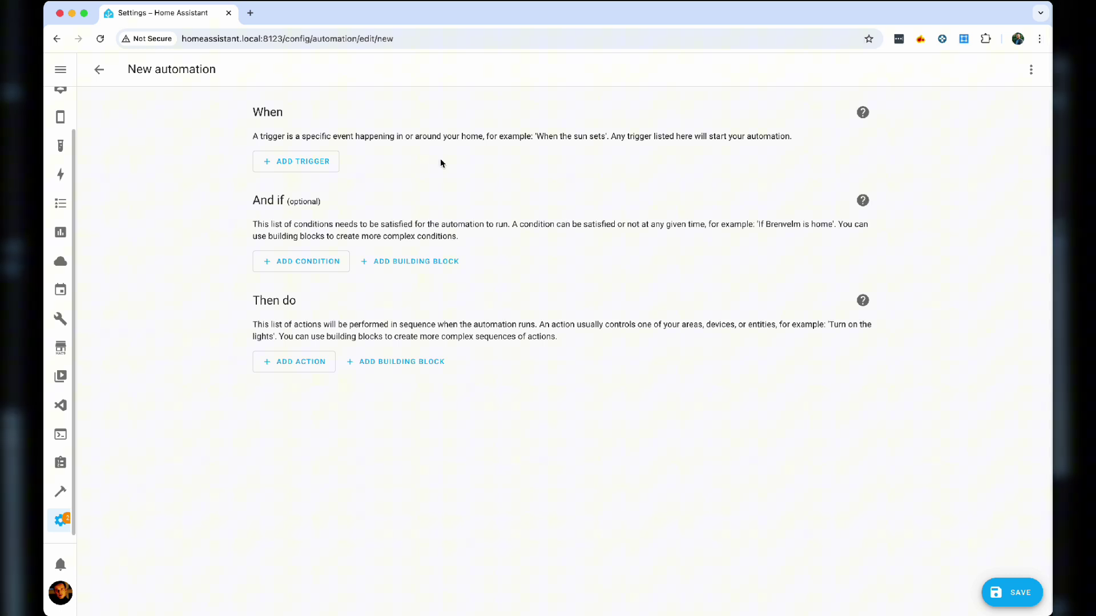
pyautogui.click(302, 162)
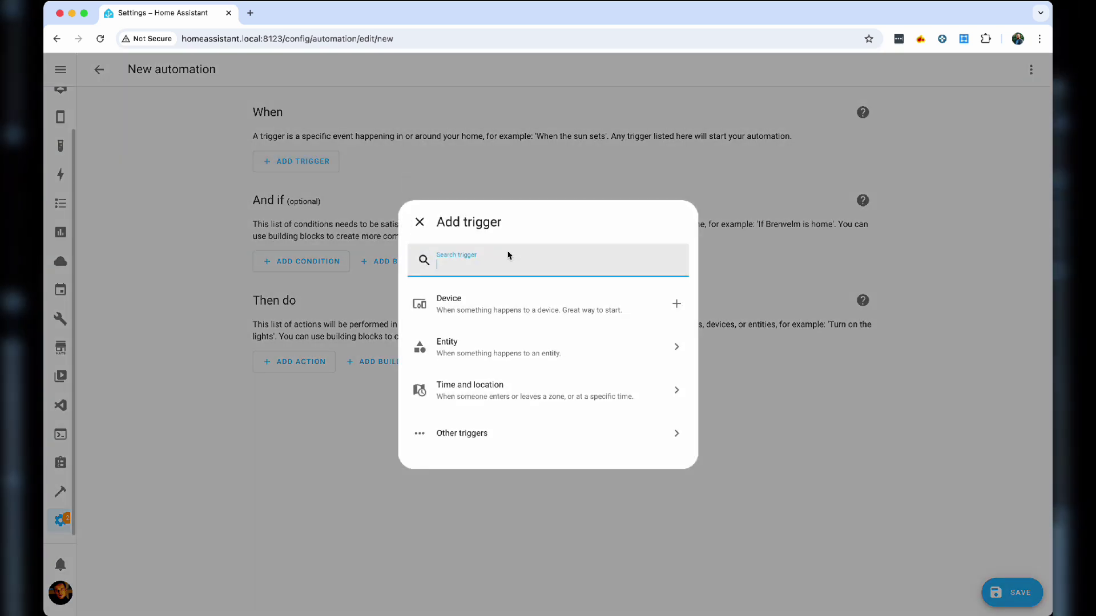
pyautogui.write('state')
pyautogui.click(448, 299)
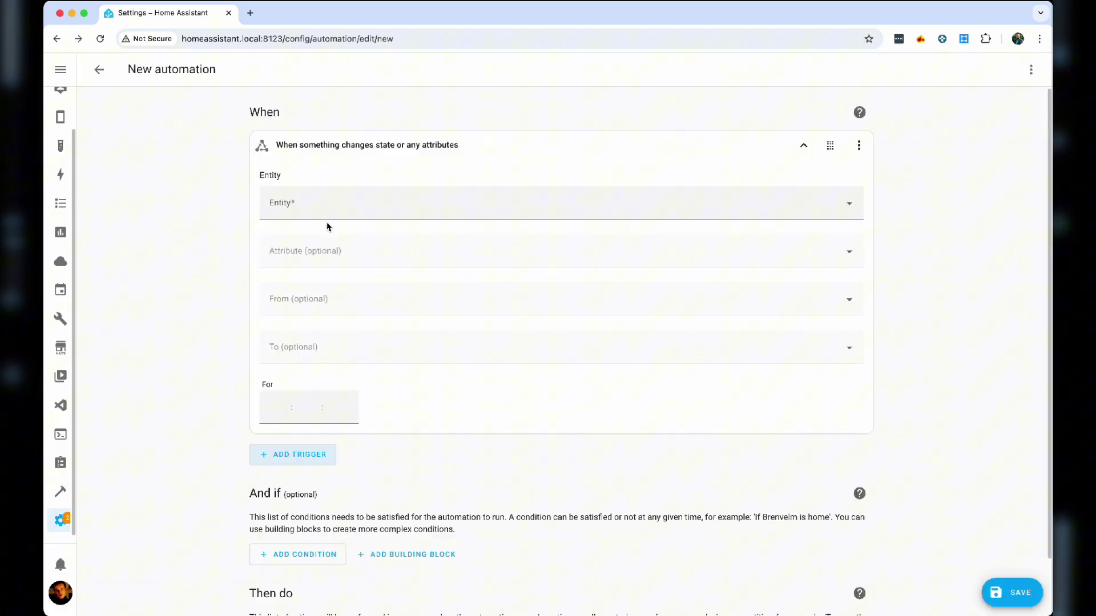
# Step: Set the trigger entity to Doorbell Visitor, changing from Off to On
pyautogui.click(333, 213)
pyautogui.write('doorbell visi')
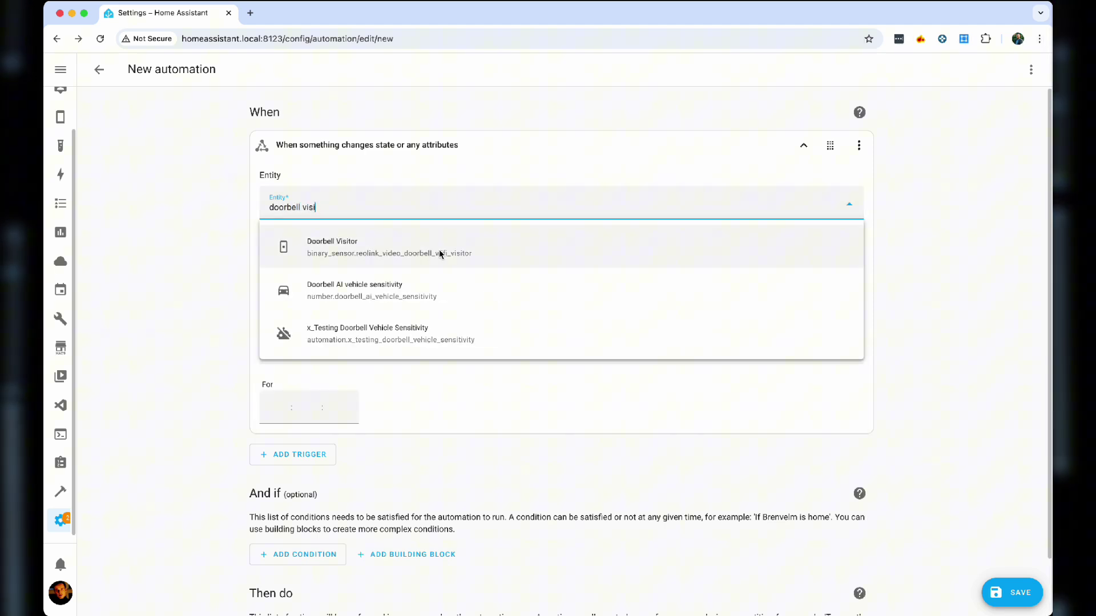
pyautogui.click(441, 253)
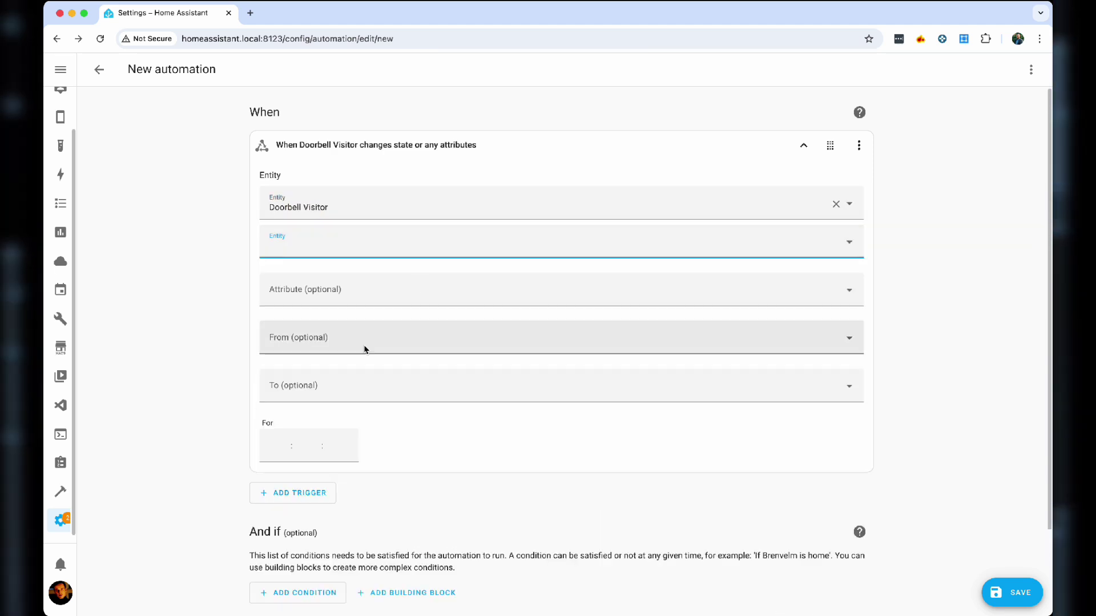
pyautogui.click(367, 340)
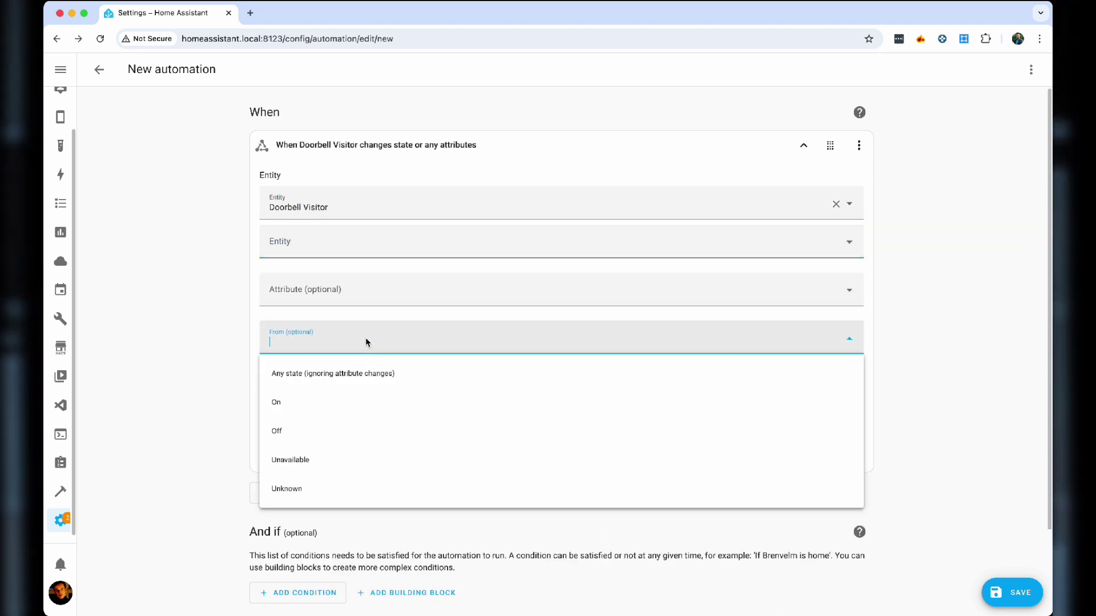
pyautogui.click(331, 432)
pyautogui.click(342, 391)
pyautogui.click(316, 449)
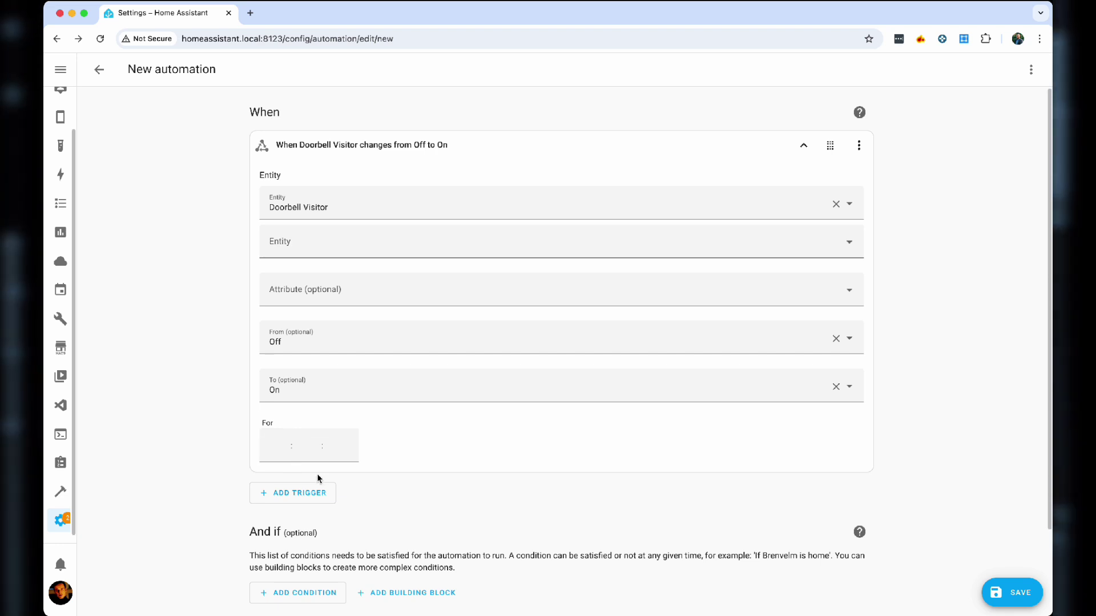
pyautogui.scroll(-3, 420, 482)
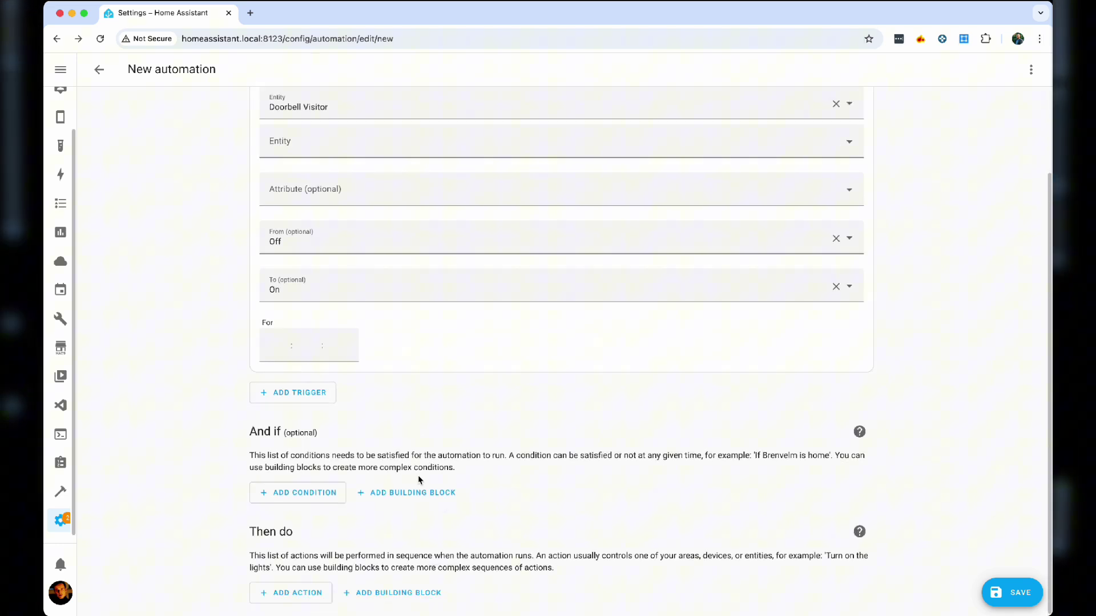
# Step: Add a state condition requiring the phone tracker to be Away
pyautogui.click(289, 493)
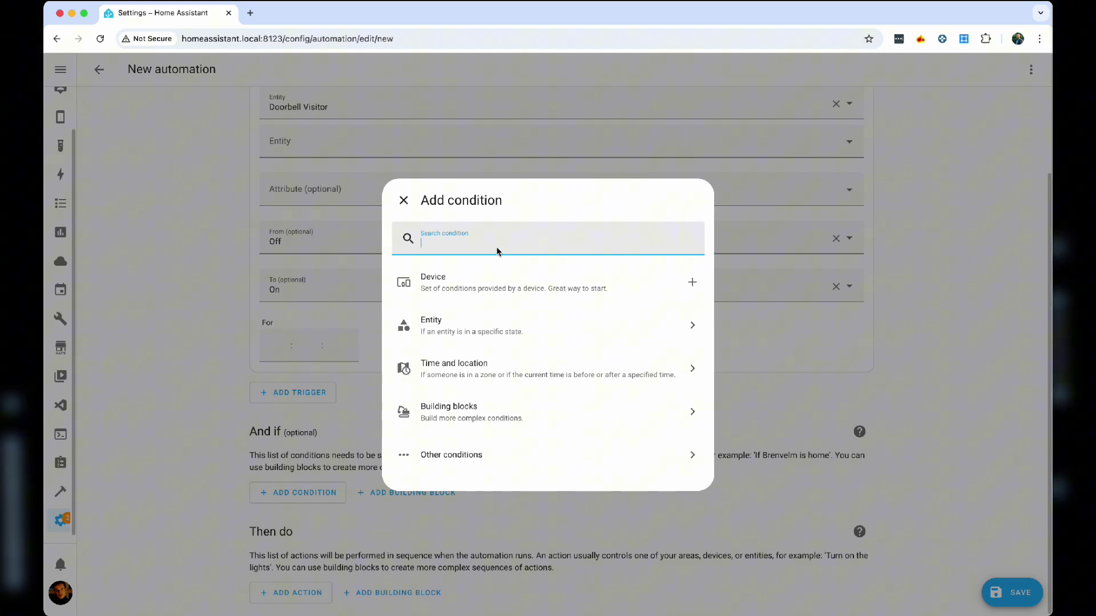
pyautogui.write('state')
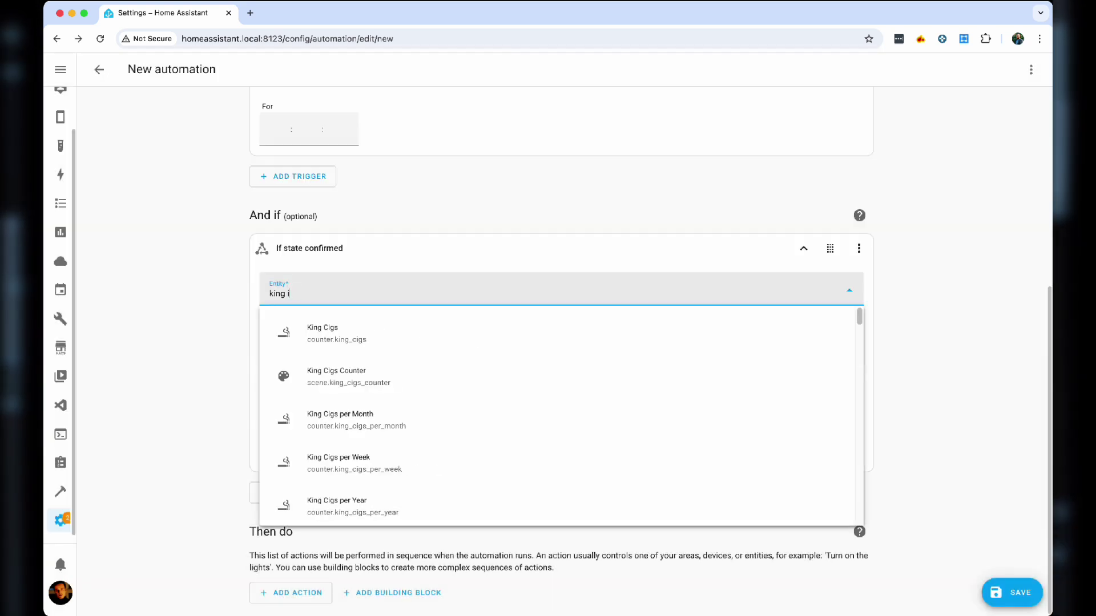
pyautogui.press('BackSpace')
pyautogui.press('BackSpace')
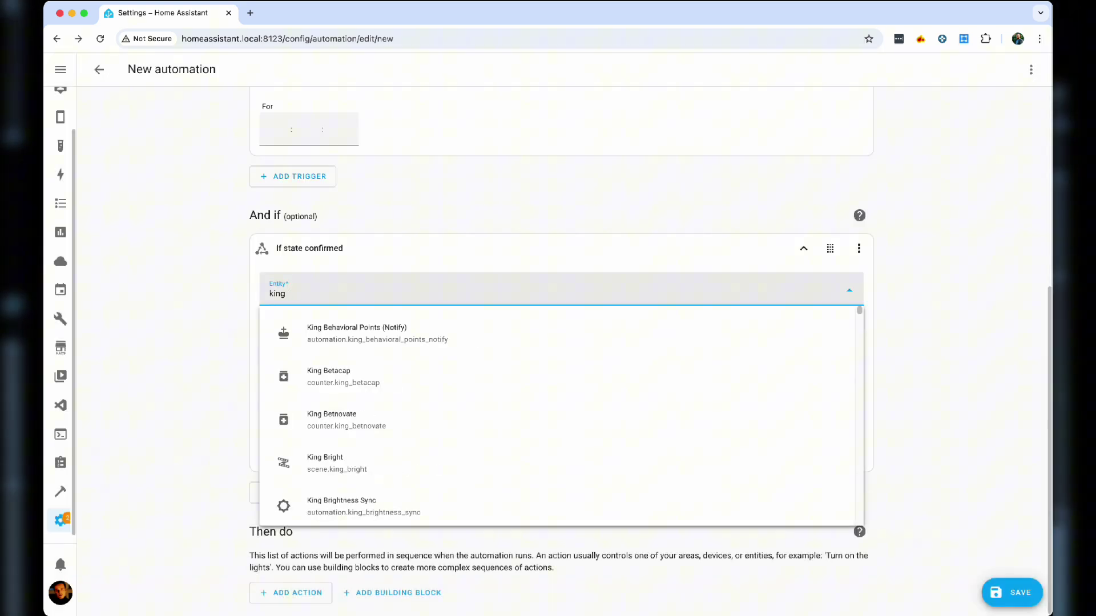
pyautogui.write('phone')
pyautogui.click(399, 331)
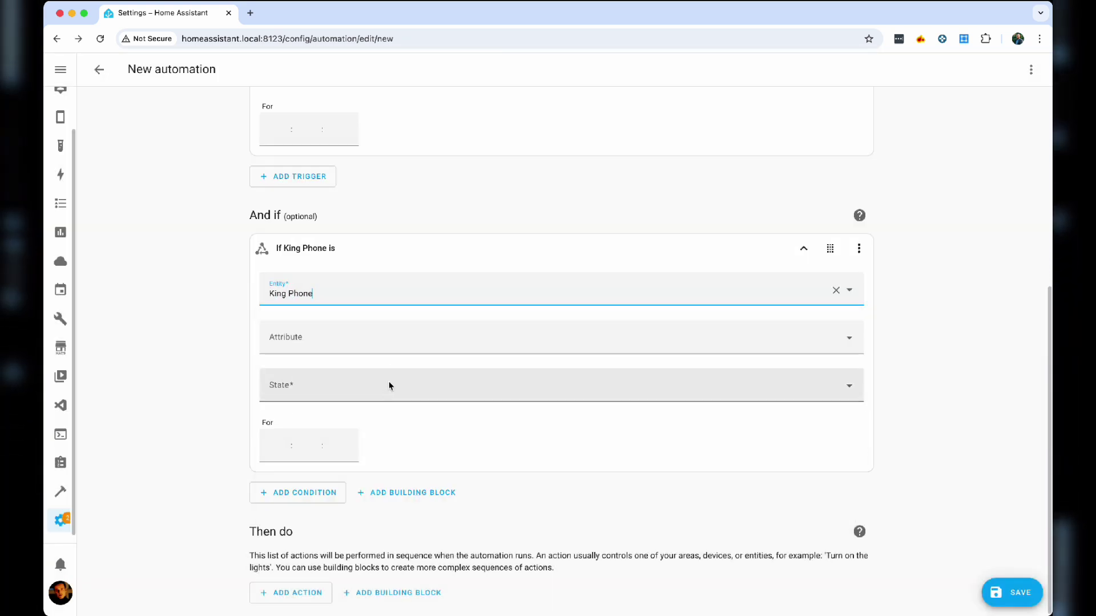
pyautogui.click(384, 394)
pyautogui.click(352, 443)
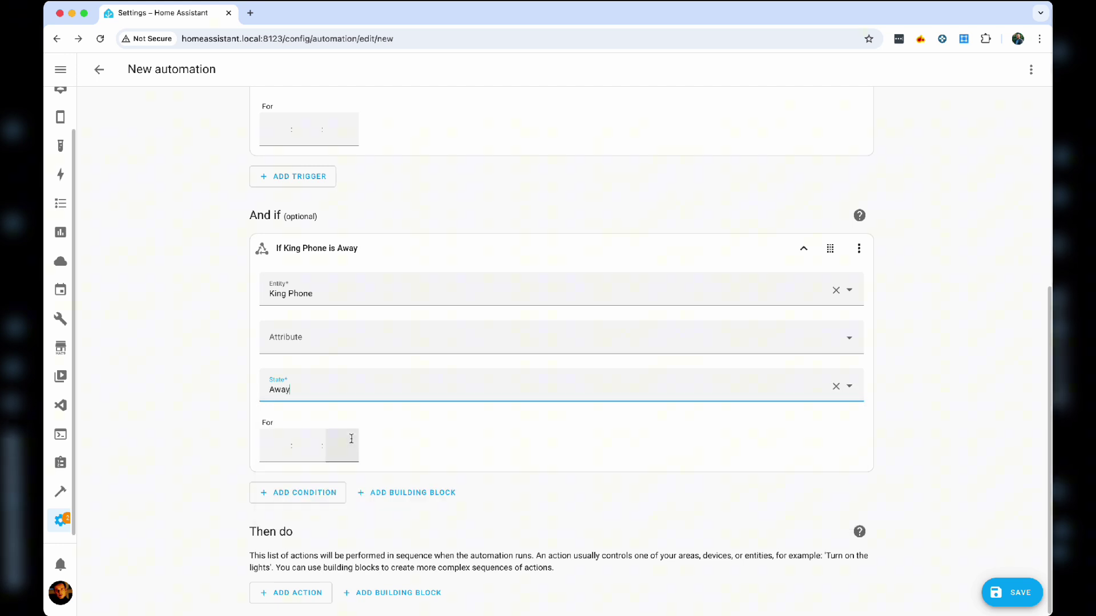
pyautogui.click(803, 249)
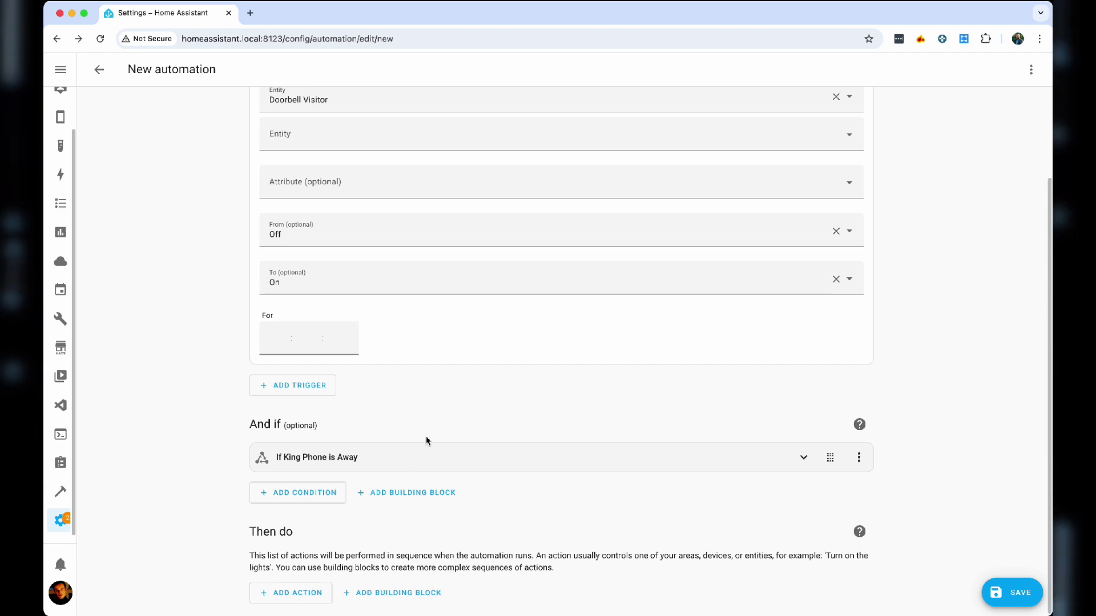
# Step: Add a Doorbell device action that plays the Package Message quick reply
pyautogui.click(291, 593)
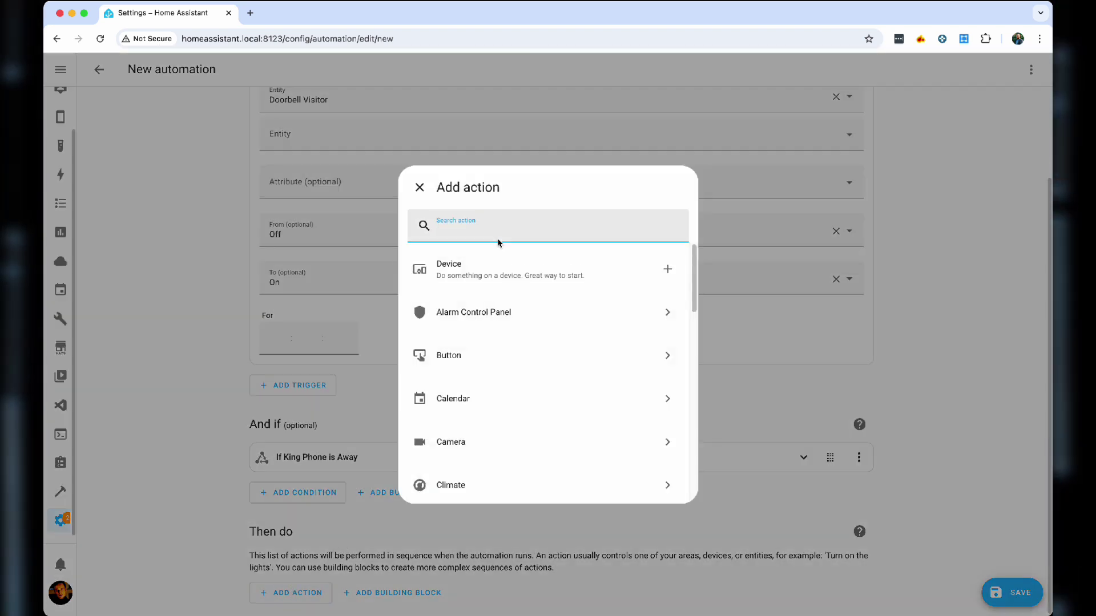
pyautogui.click(474, 272)
pyautogui.click(355, 511)
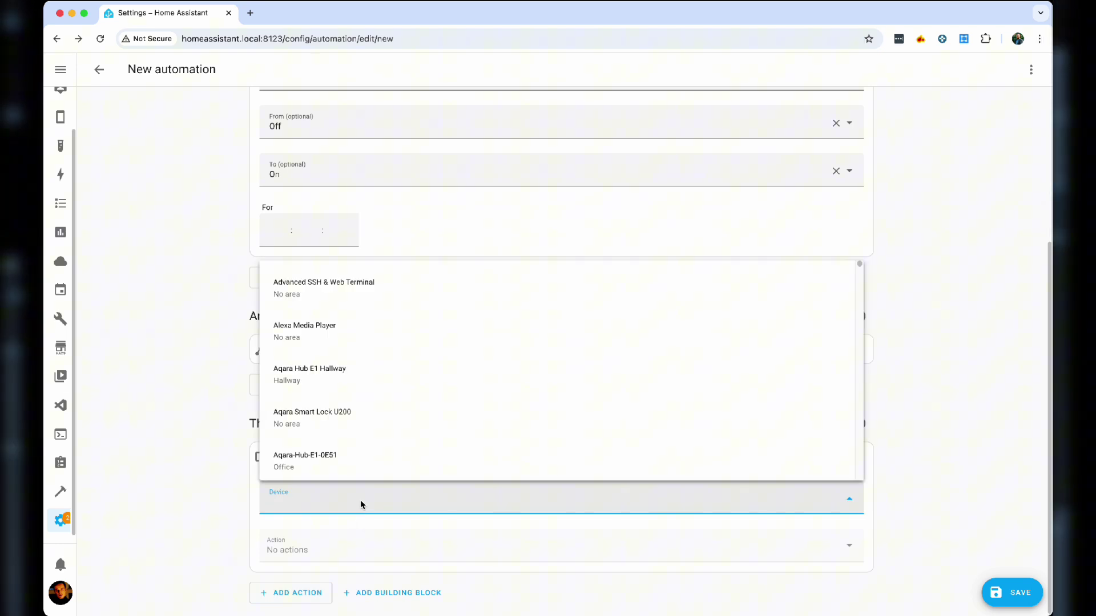
pyautogui.write('Doorbell')
pyautogui.press('Return')
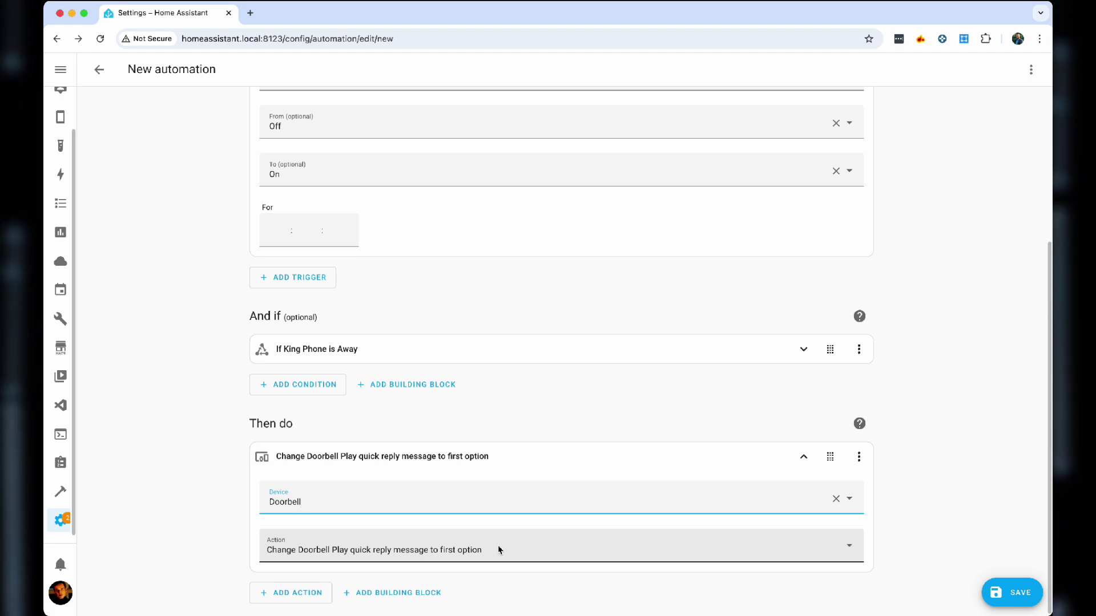
pyautogui.click(499, 549)
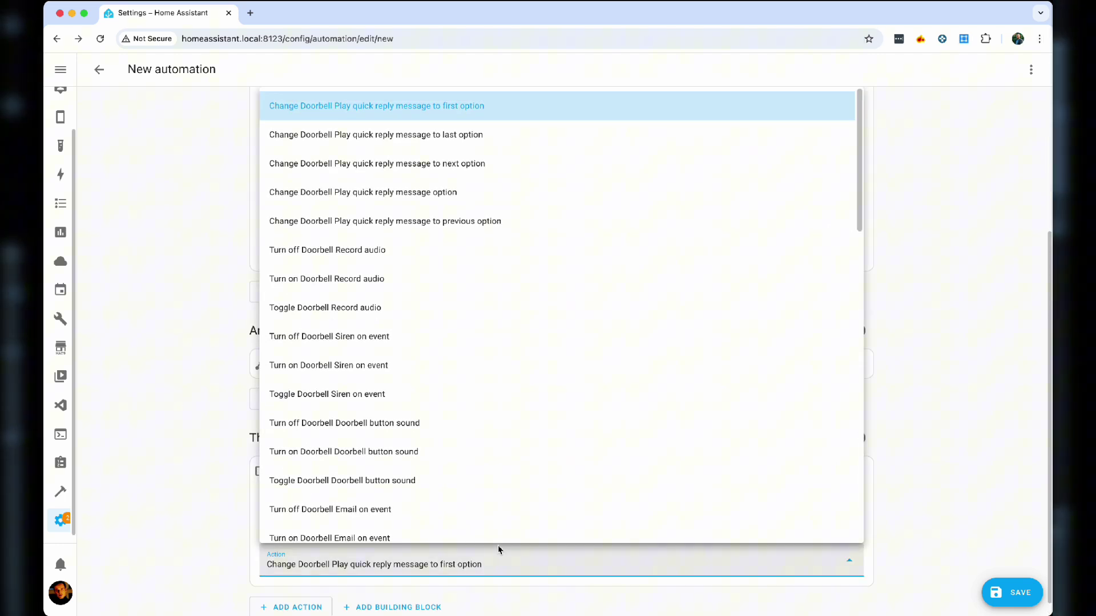
pyautogui.click(483, 194)
pyautogui.scroll(-2, 519, 420)
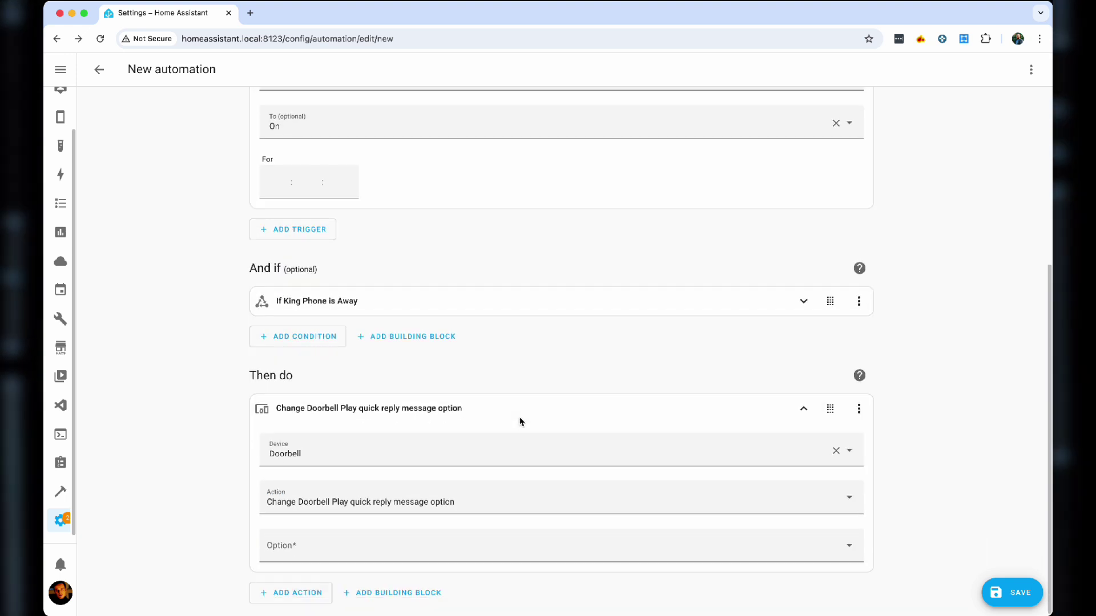
pyautogui.click(485, 555)
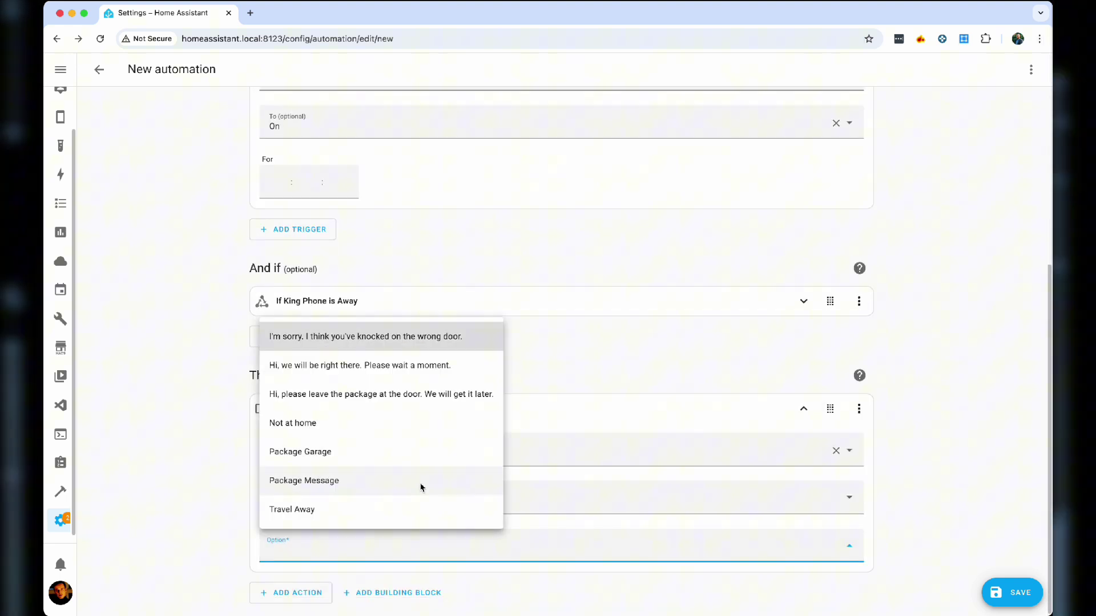
pyautogui.click(421, 487)
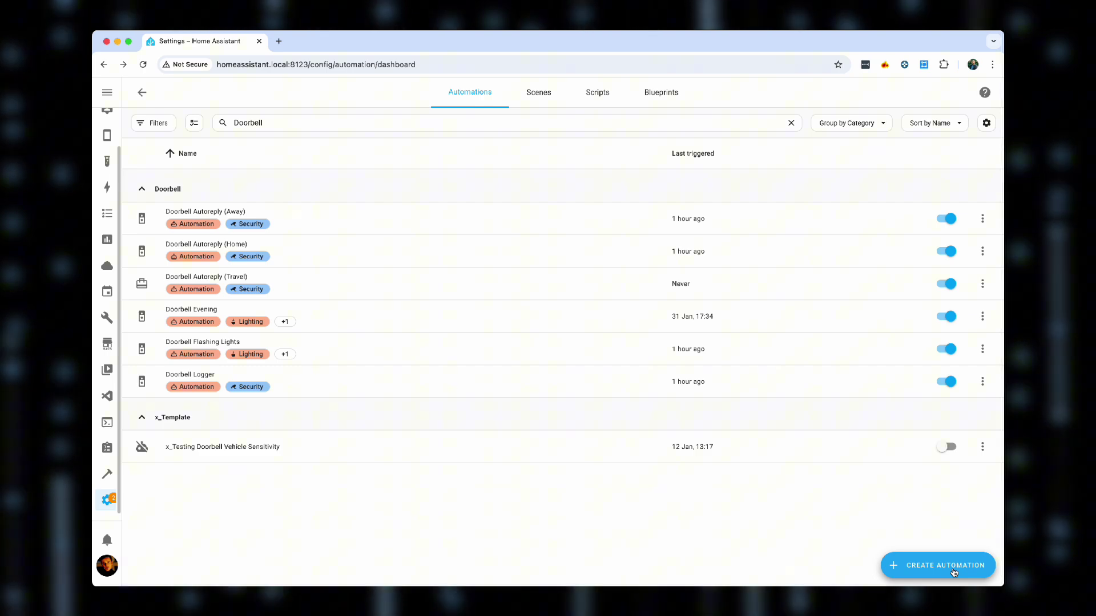
# Step: Create a blank automation with an entity state trigger
pyautogui.click(953, 571)
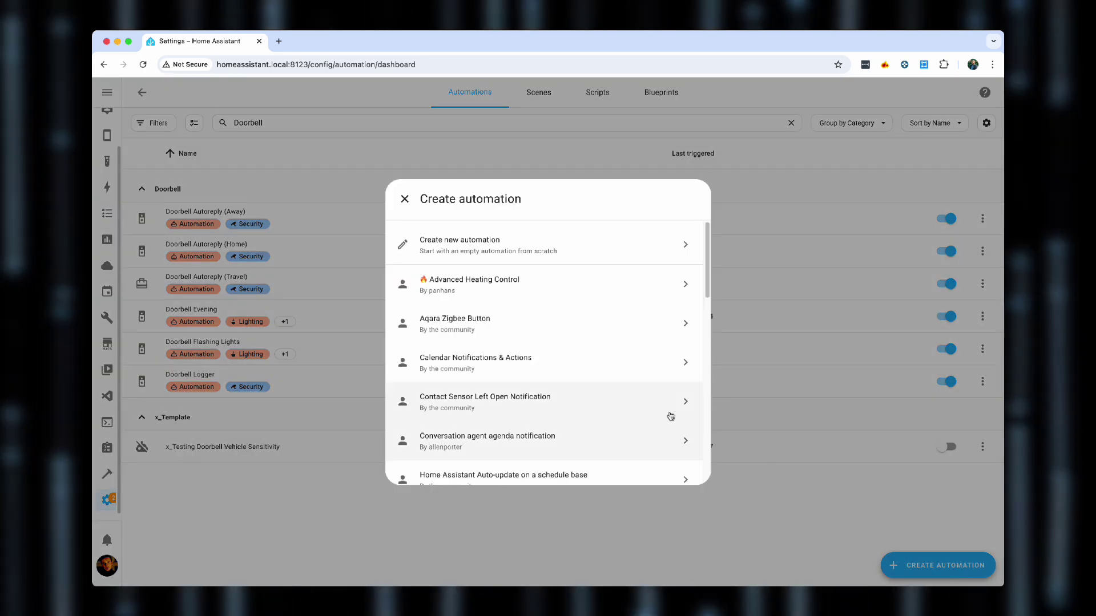
pyautogui.click(631, 231)
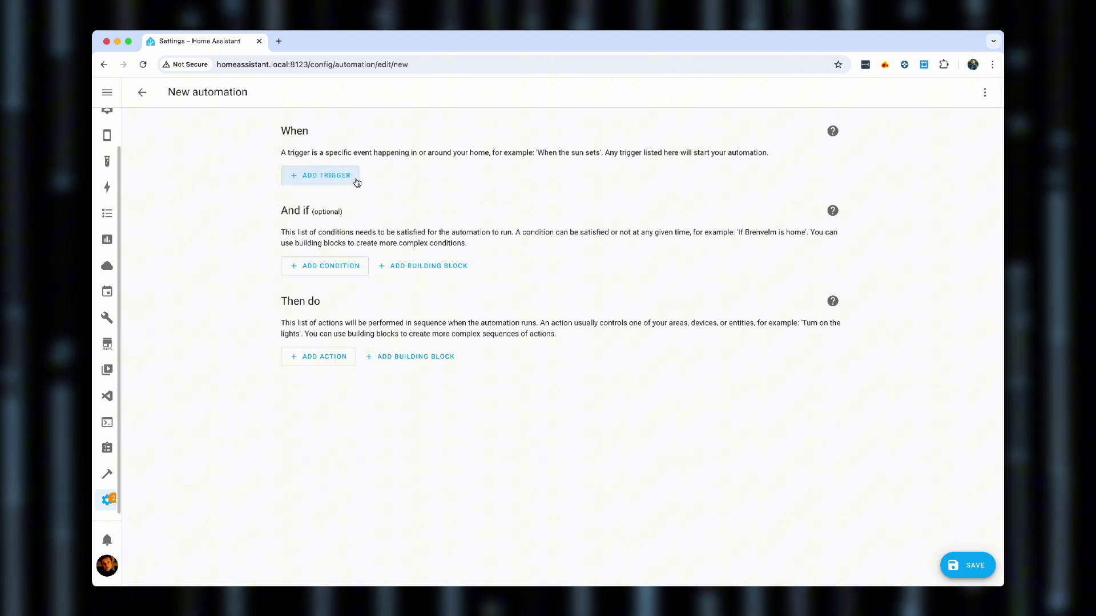
pyautogui.click(326, 177)
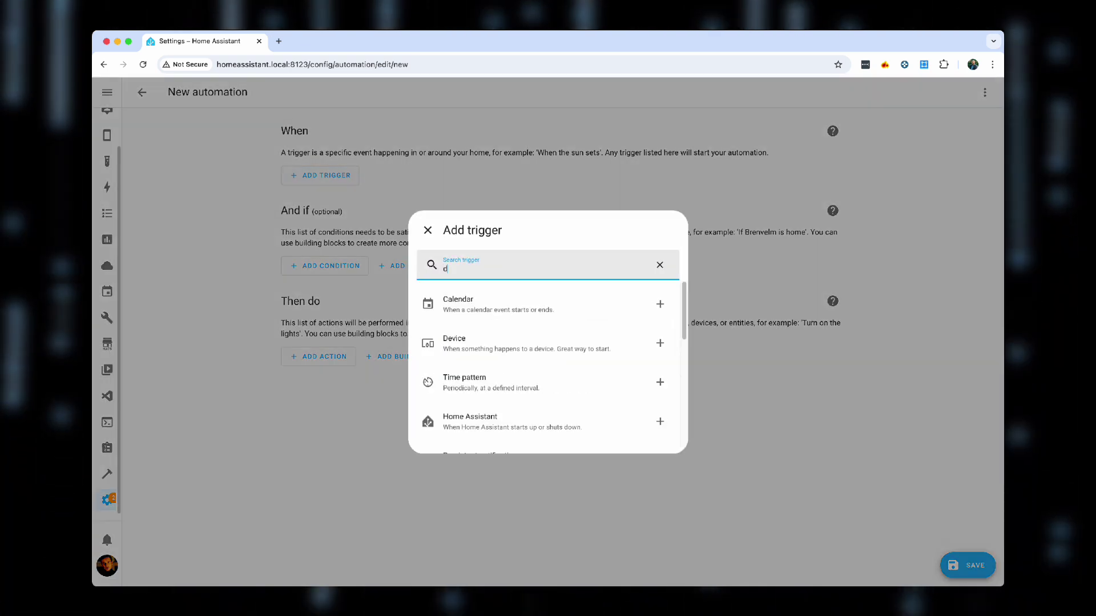
pyautogui.click(491, 343)
pyautogui.click(489, 318)
# Step: Set the trigger entity to Doorbell Visitor, changing from Off to On
pyautogui.click(386, 213)
pyautogui.write('do')
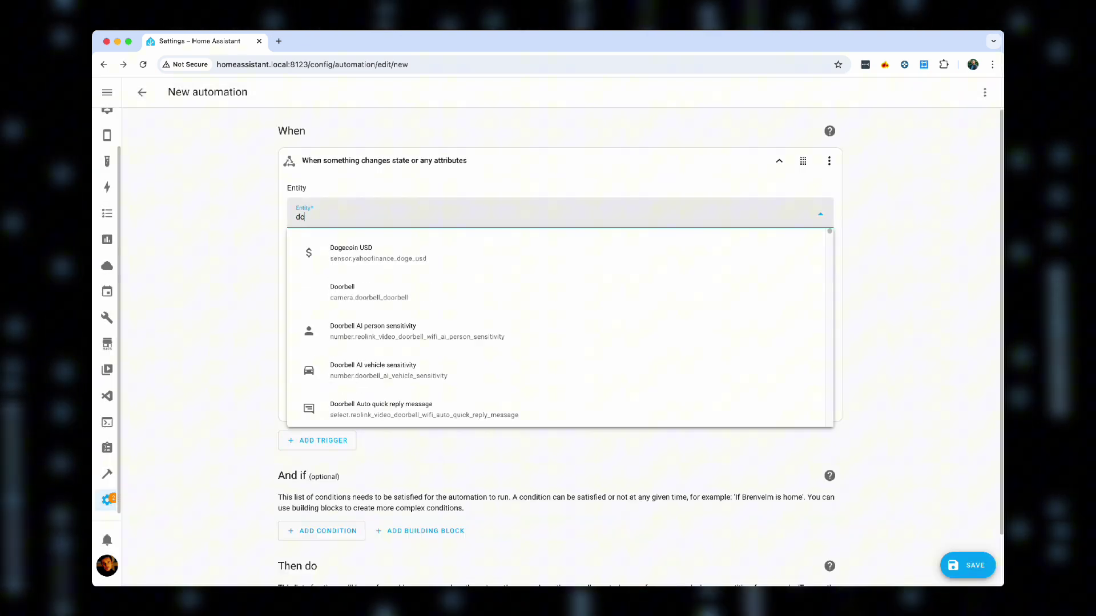
pyautogui.write('orbell visi')
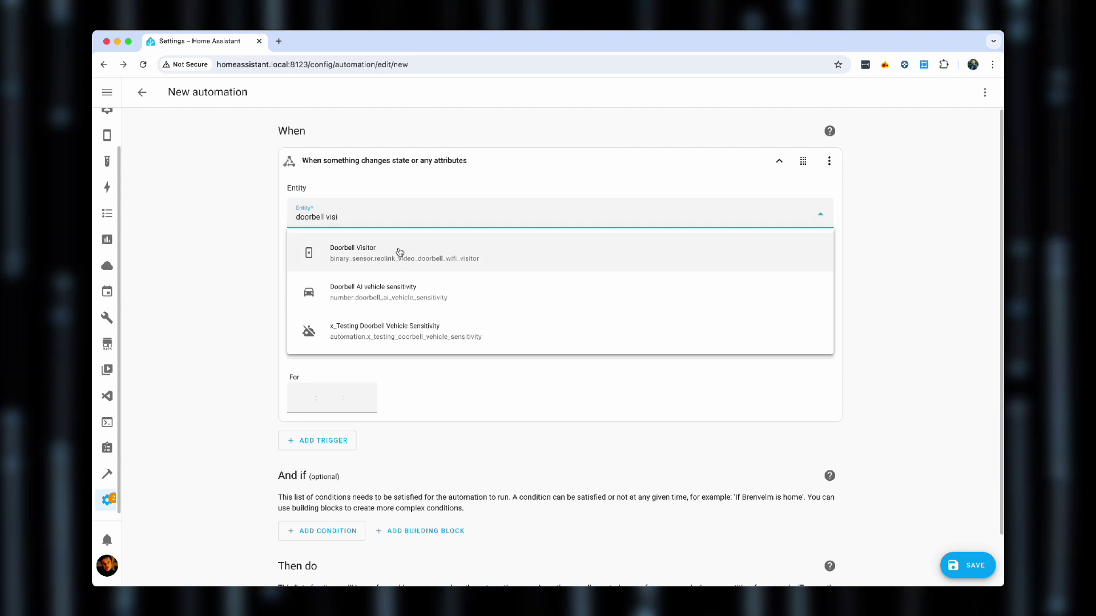
pyautogui.click(399, 252)
pyautogui.click(322, 341)
pyautogui.click(325, 420)
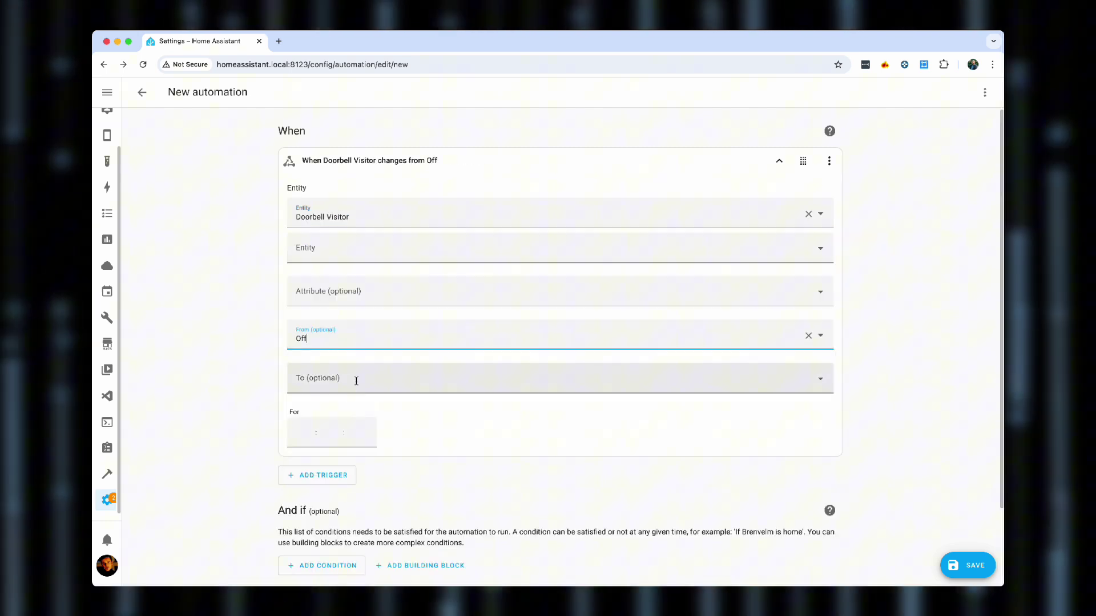
pyautogui.click(357, 379)
pyautogui.click(336, 436)
pyautogui.scroll(-2, 263, 441)
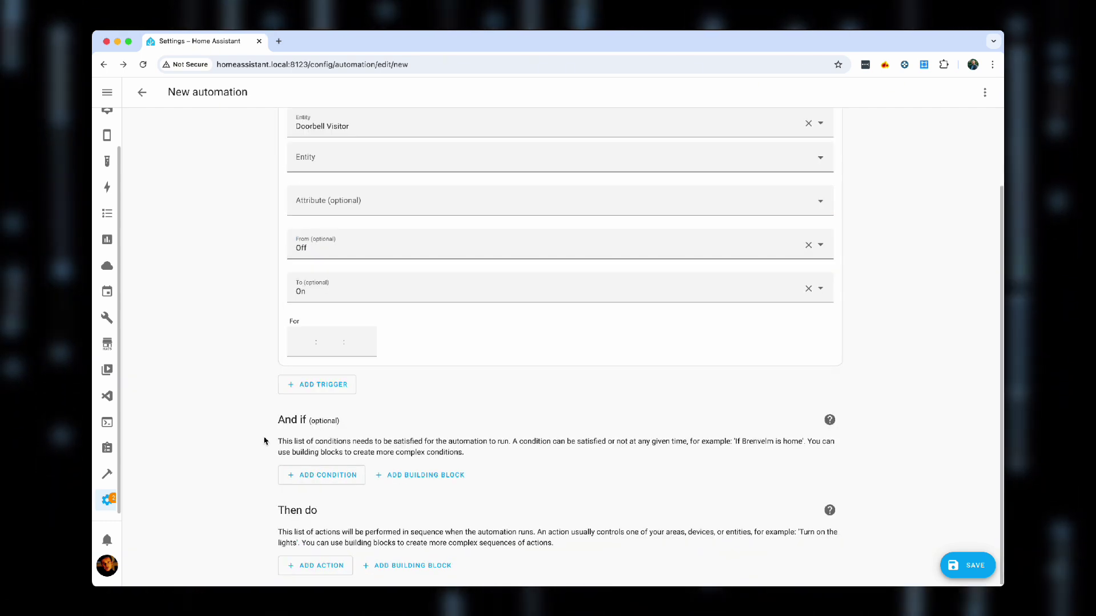
# Step: Add a state condition requiring the phone tracker to be Home
pyautogui.click(320, 474)
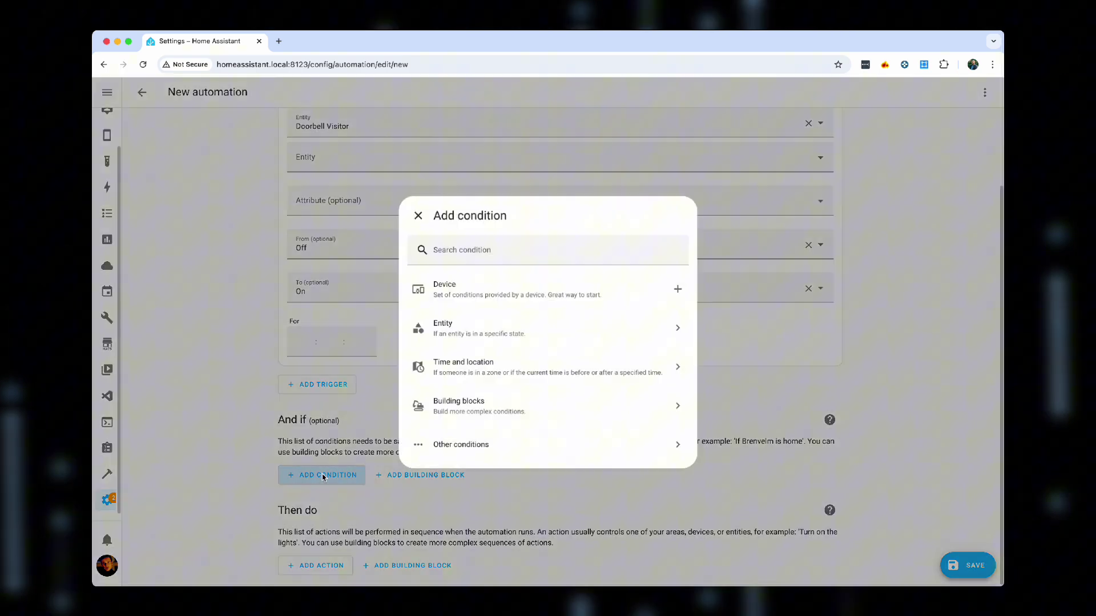
pyautogui.write('state')
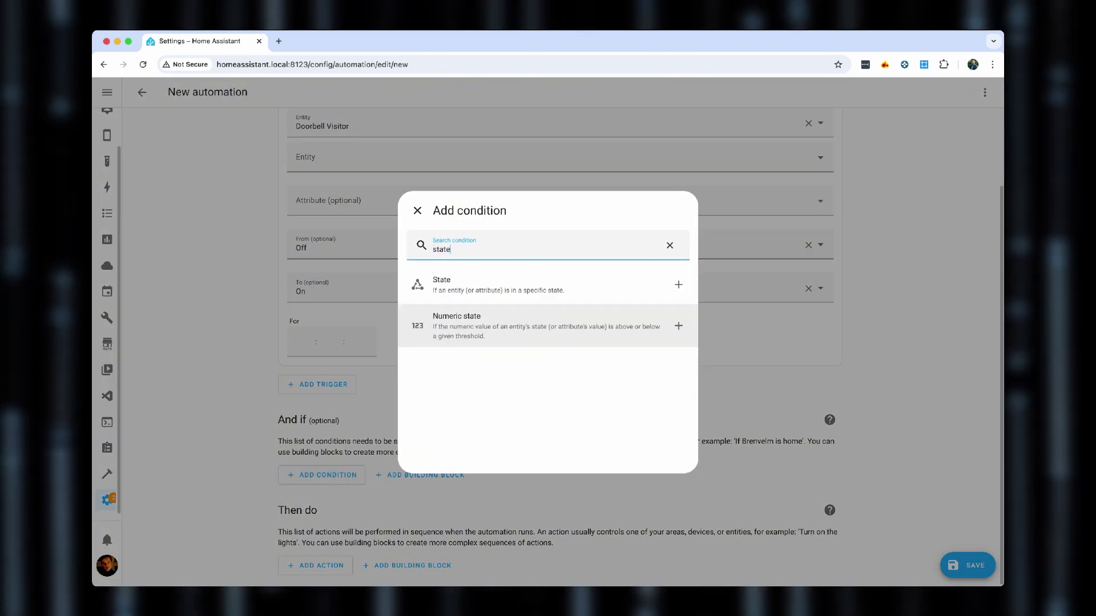
pyautogui.click(472, 282)
pyautogui.click(415, 291)
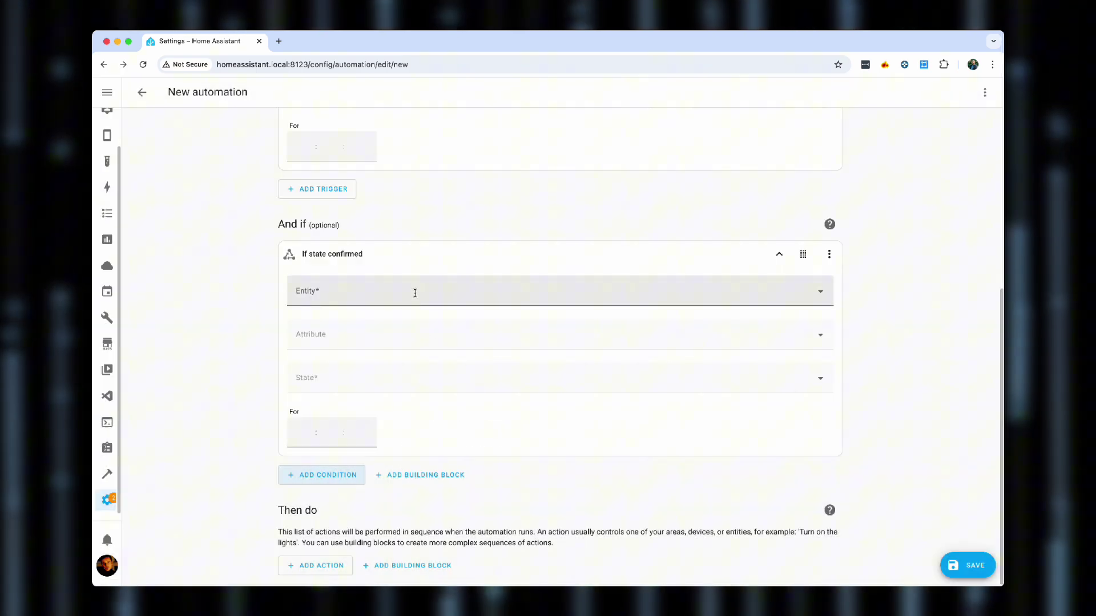
pyautogui.write('king phone')
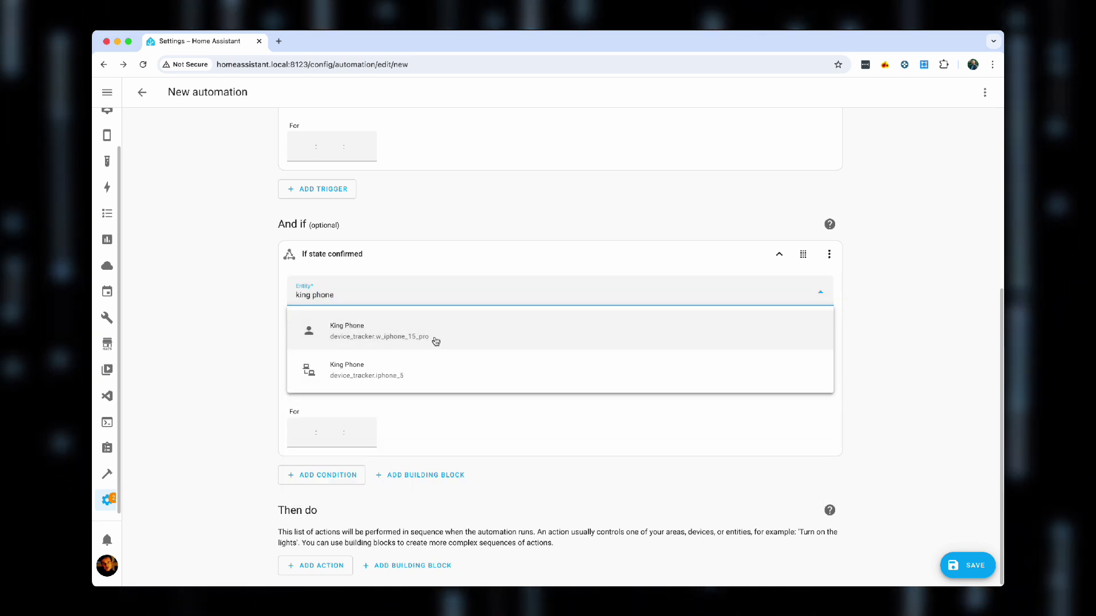
pyautogui.click(434, 337)
pyautogui.click(362, 378)
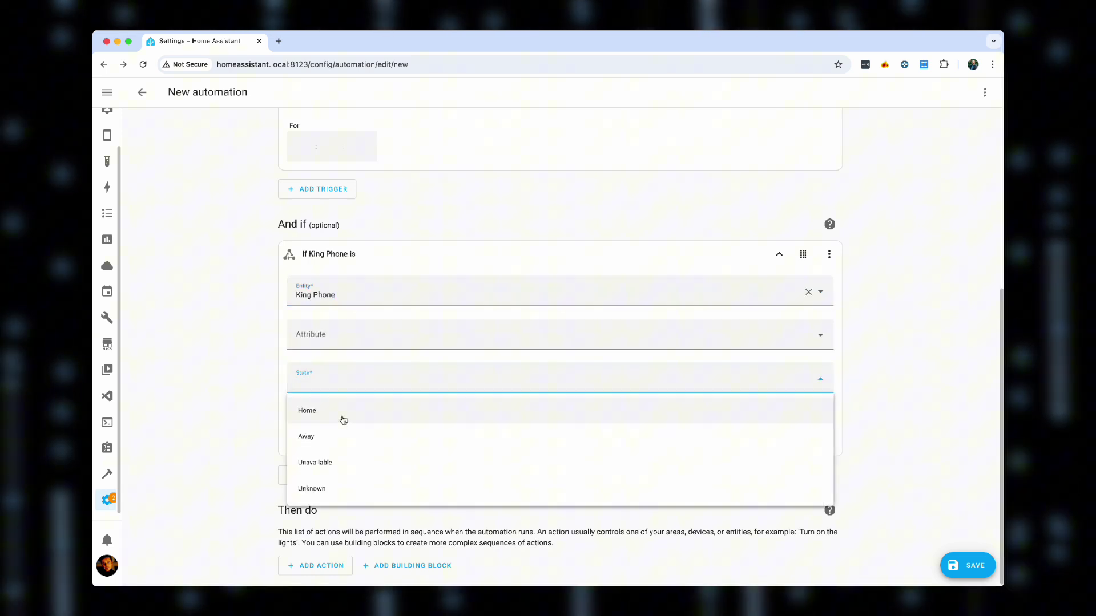
pyautogui.click(344, 419)
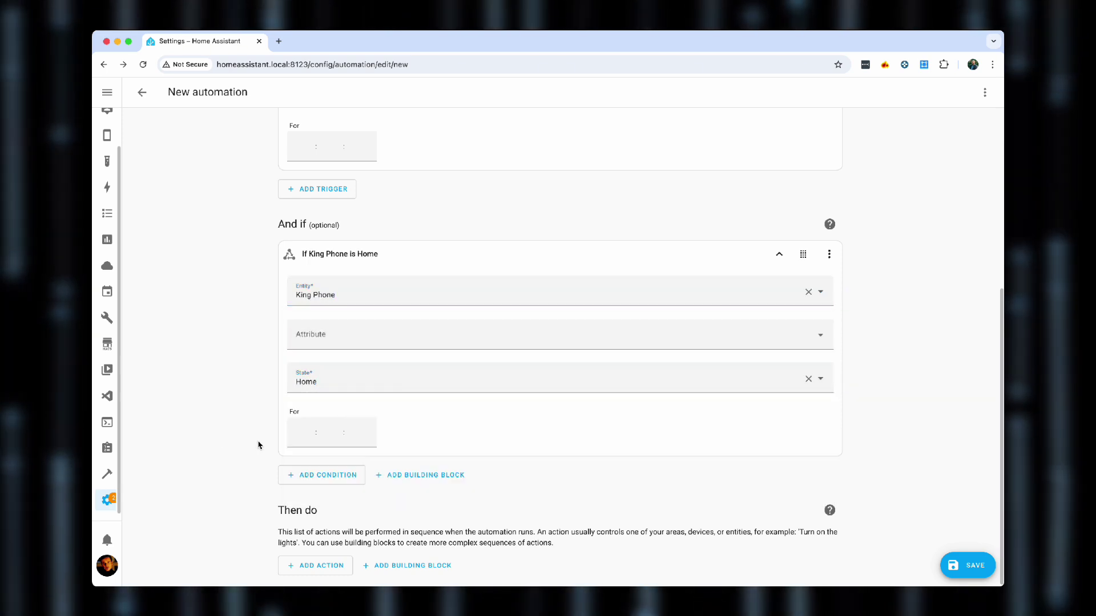
# Step: Add a Doorbell action playing the reply 'Hi, we will be right there. Please wait a moment.'
pyautogui.click(315, 566)
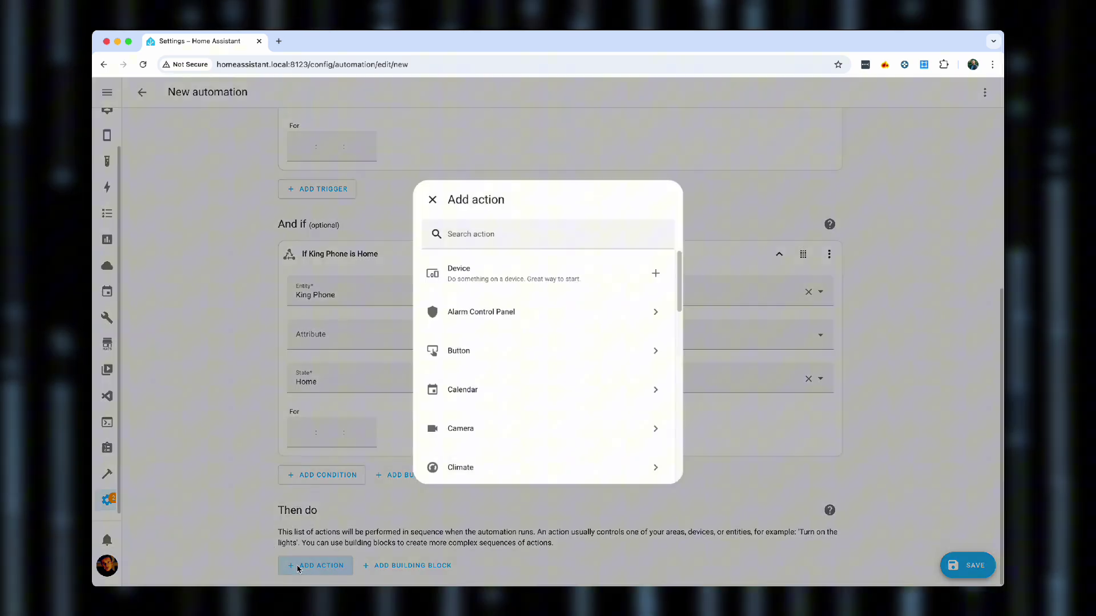
pyautogui.click(506, 278)
pyautogui.click(387, 485)
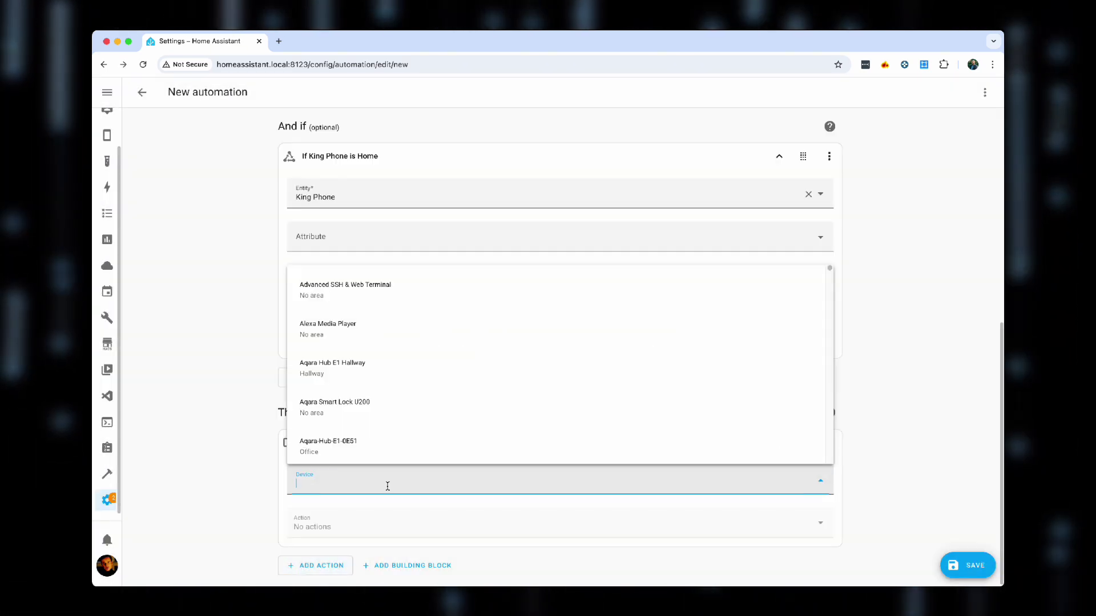
pyautogui.write('doorb')
pyautogui.click(386, 362)
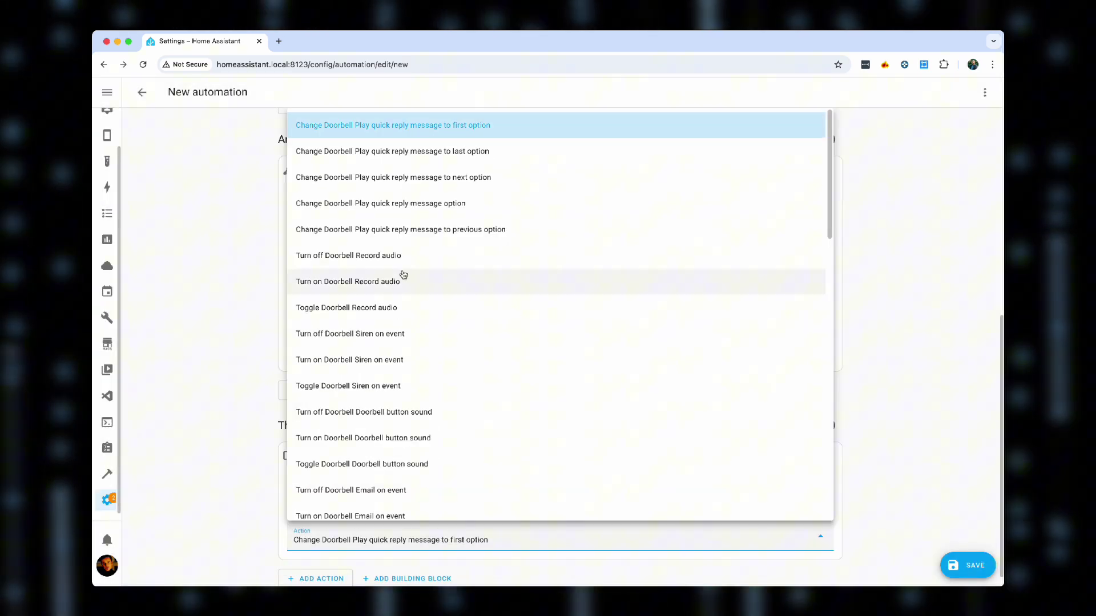
pyautogui.click(425, 213)
pyautogui.scroll(-1, 462, 450)
pyautogui.click(442, 529)
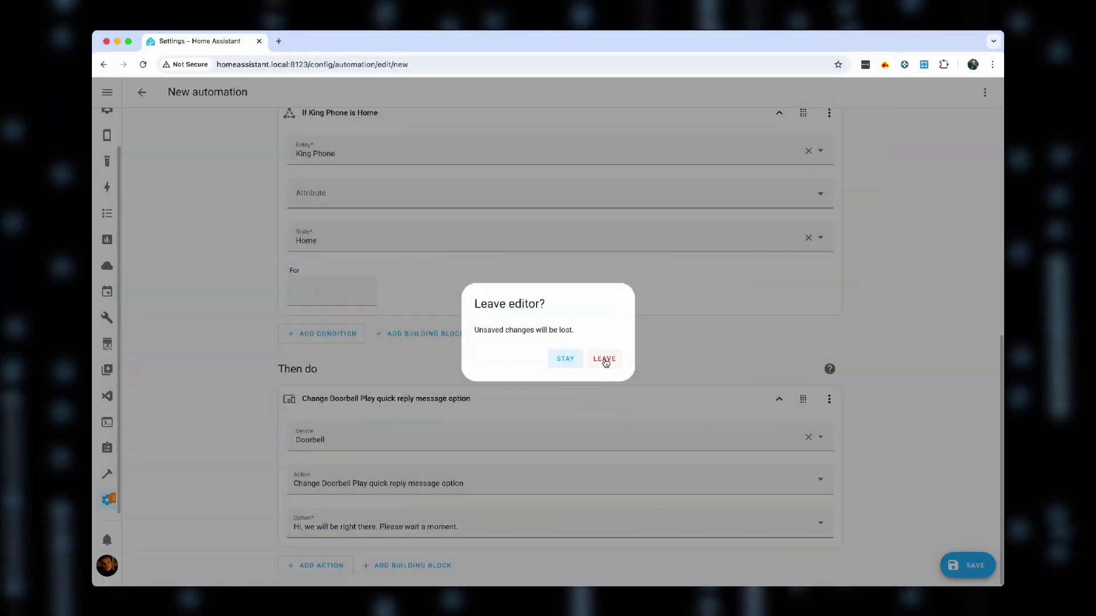
# Step: Discard the unsaved automation and inspect Doorbell Autoreply (Travel)'s condition and action
pyautogui.click(604, 359)
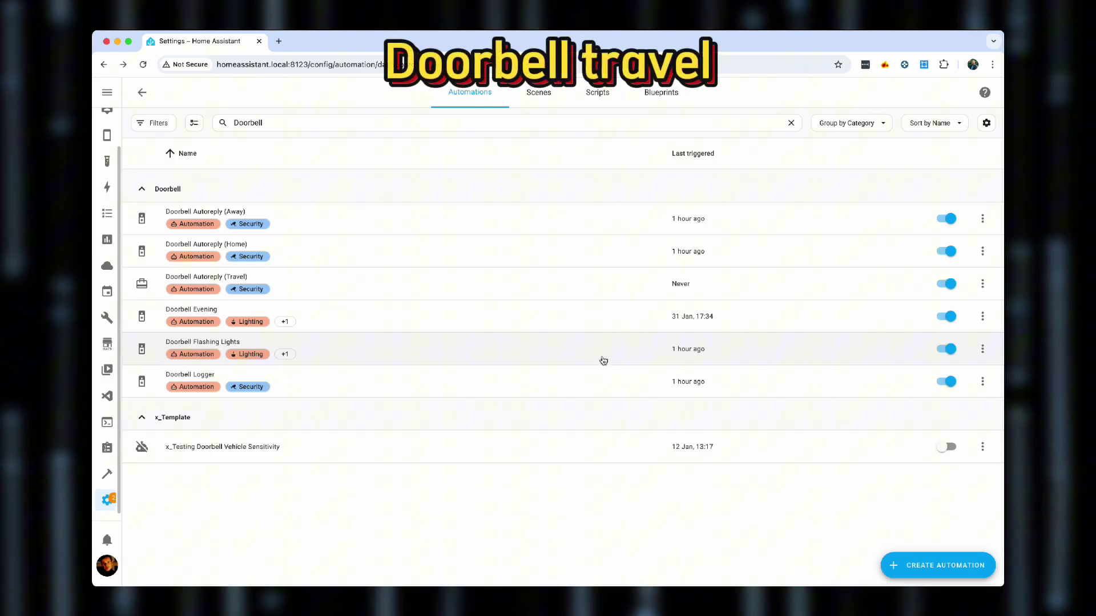
pyautogui.click(399, 281)
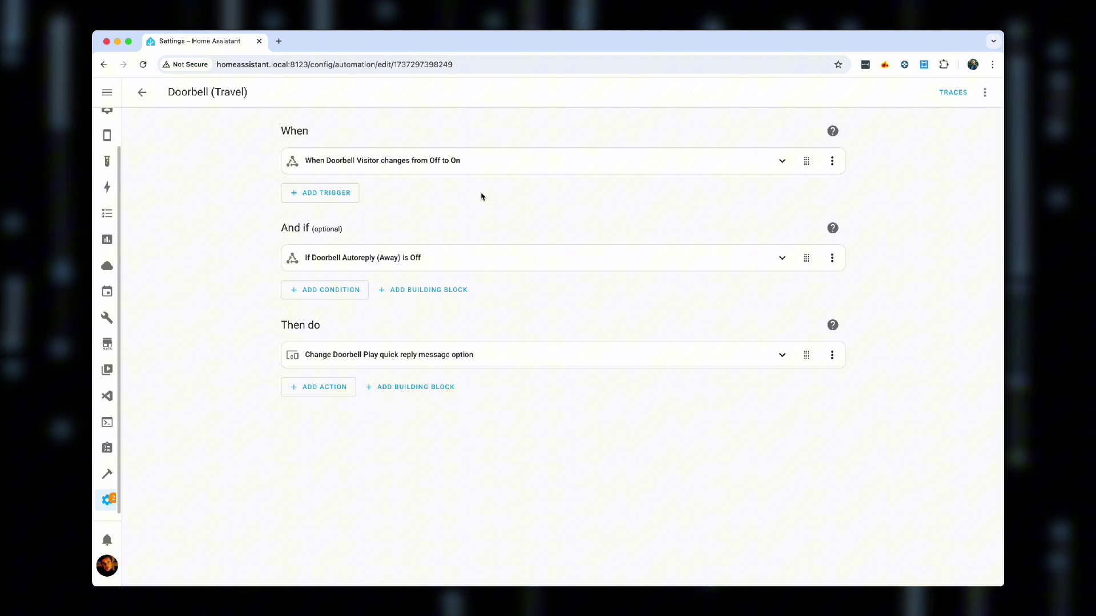
pyautogui.click(471, 266)
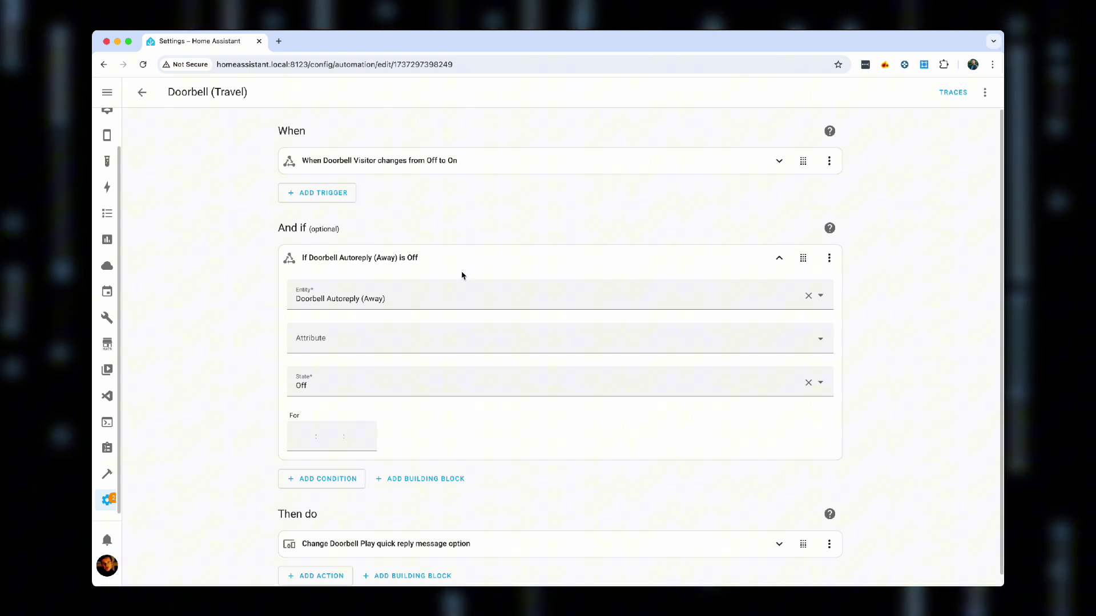
pyautogui.scroll(-1, 255, 400)
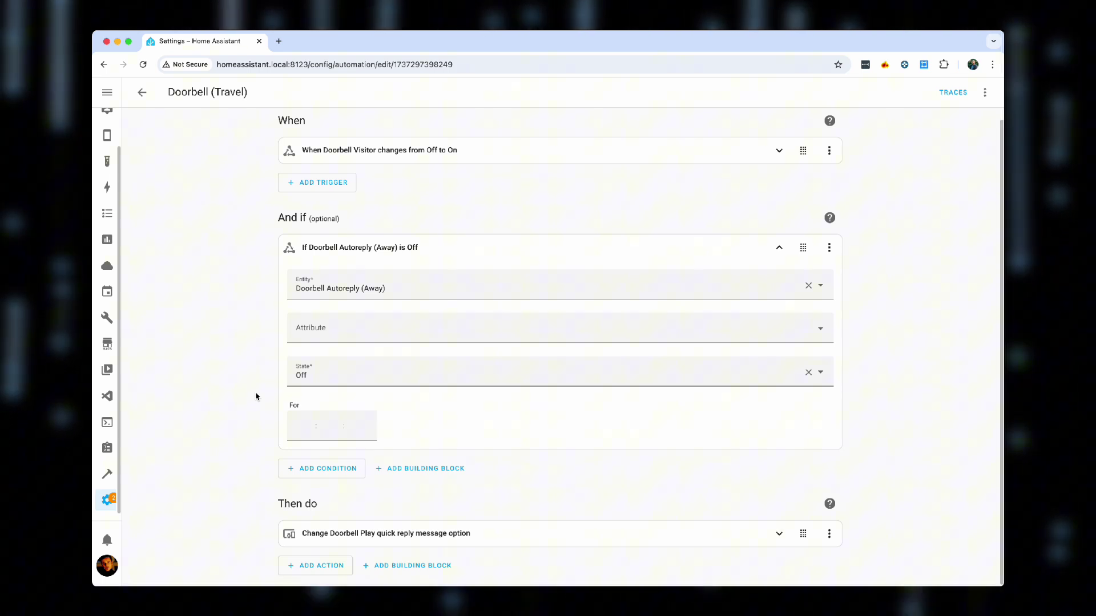
pyautogui.click(388, 533)
pyautogui.scroll(-3, 586, 457)
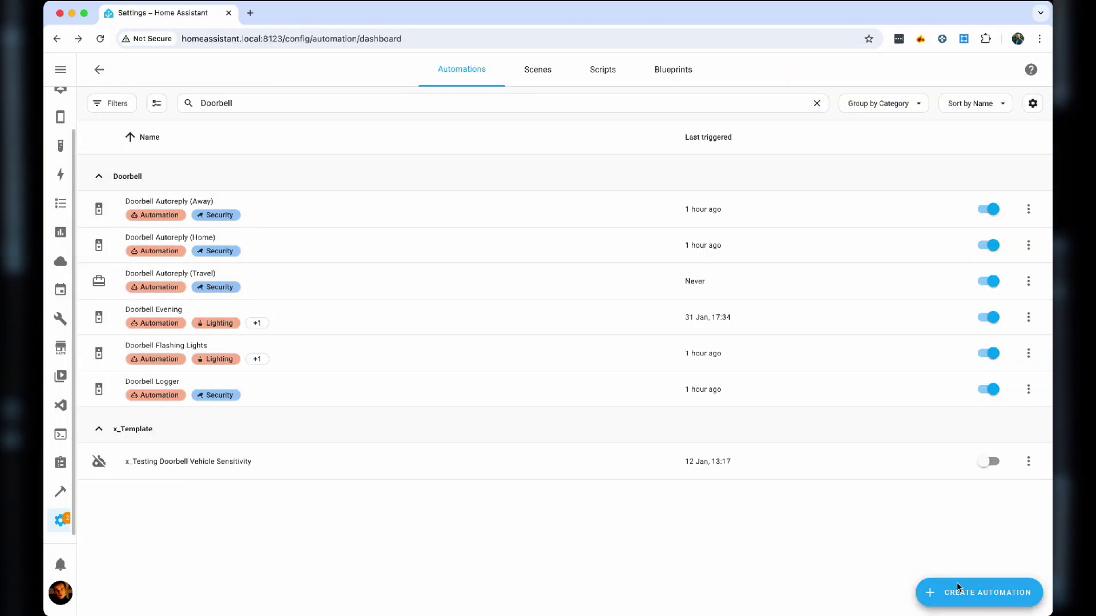
# Step: Create a new automation with a State trigger: Doorbell Visitor changing from Off to On
pyautogui.click(957, 588)
pyautogui.click(535, 239)
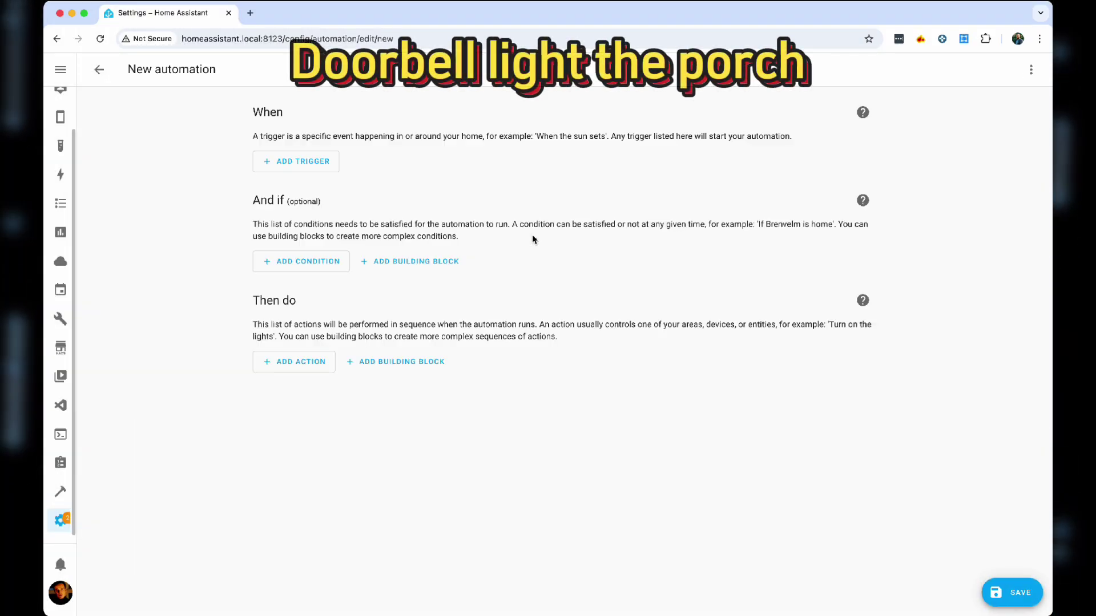
pyautogui.click(296, 161)
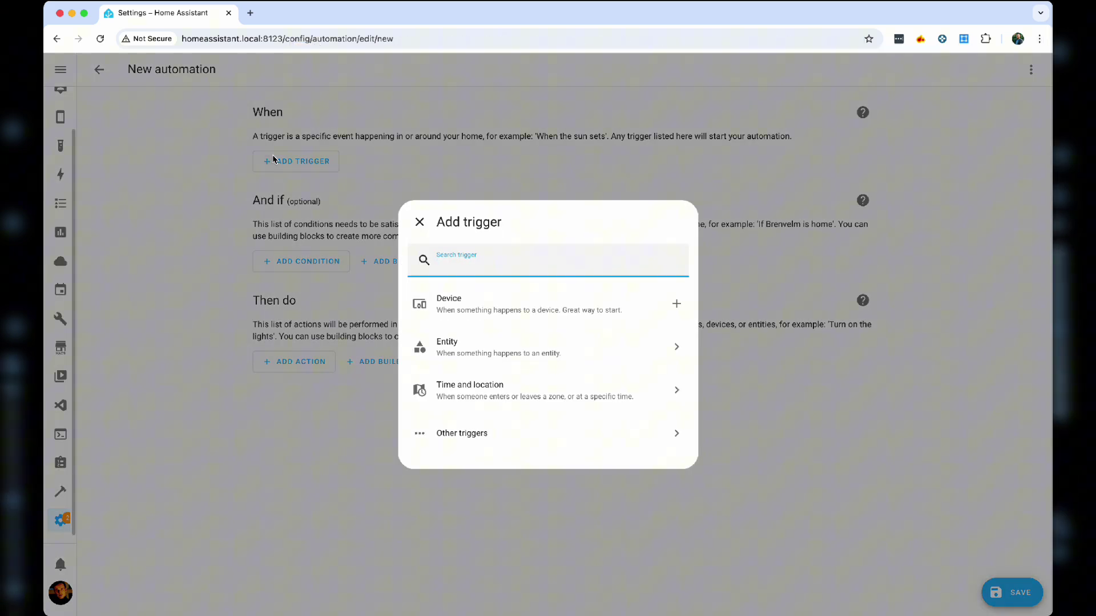
pyautogui.write('doorbell')
pyautogui.press('BackSpace')
pyautogui.press('BackSpace')
pyautogui.press('BackSpace')
pyautogui.write('state')
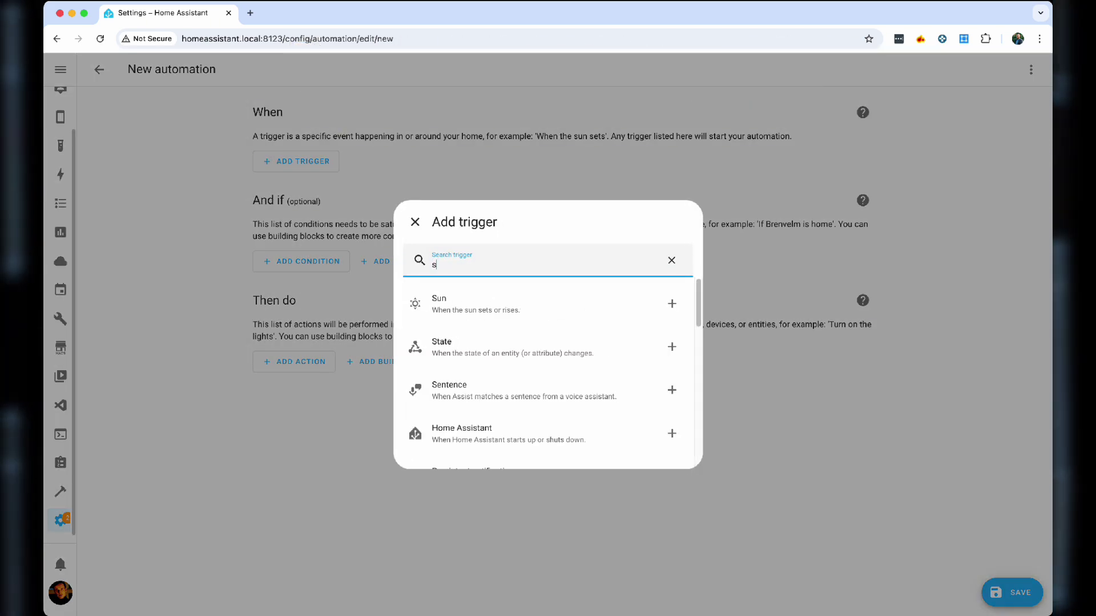
pyautogui.click(465, 302)
pyautogui.write('doorbell visi')
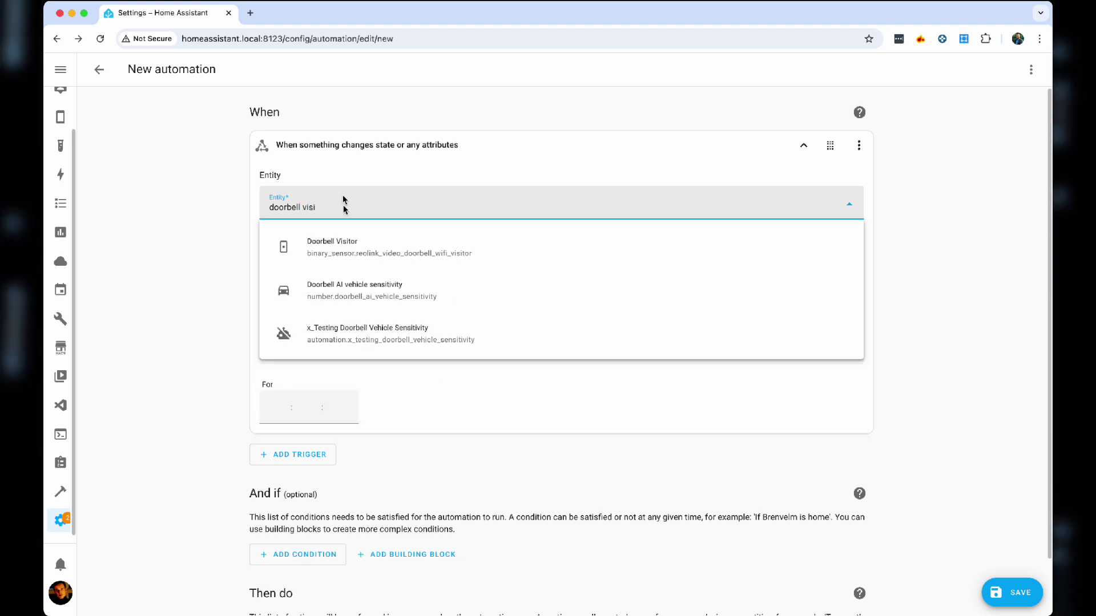
pyautogui.click(349, 244)
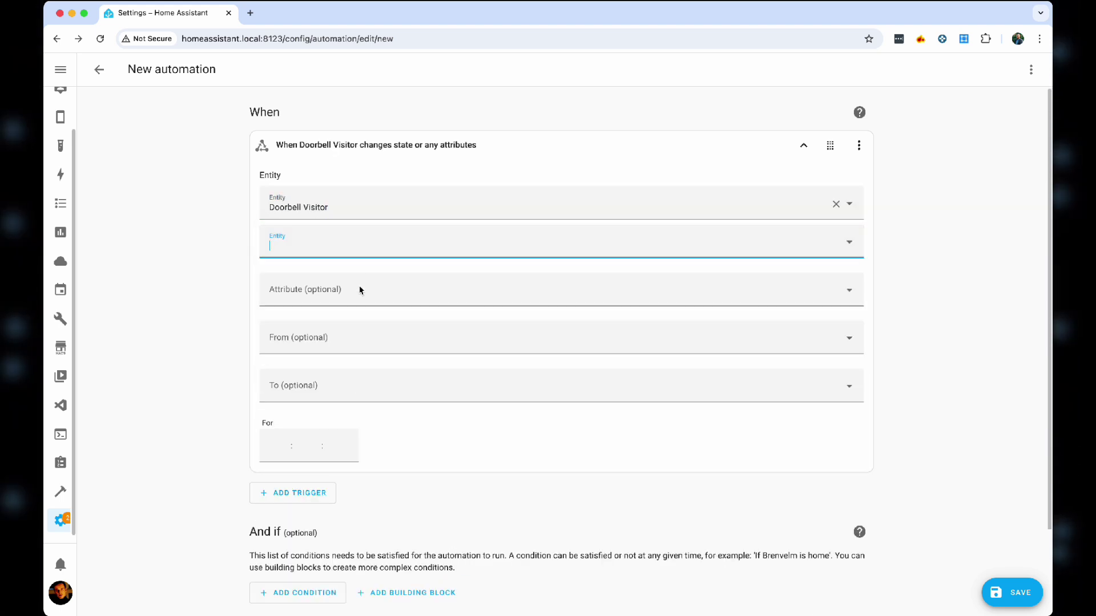
pyautogui.click(342, 339)
pyautogui.click(310, 428)
pyautogui.click(333, 387)
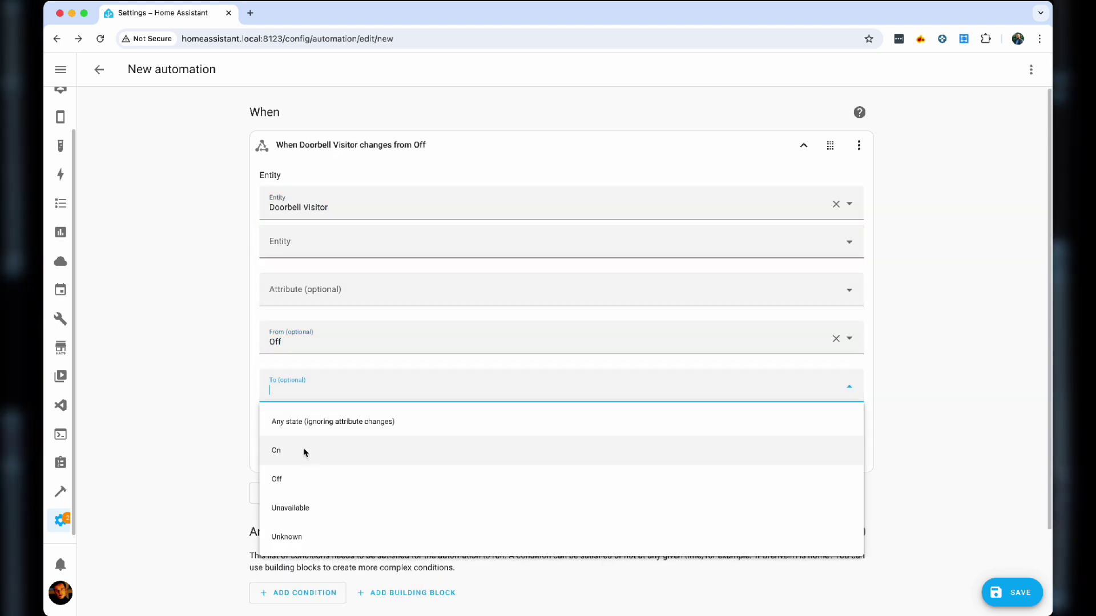
pyautogui.click(306, 452)
# Step: Add a Sun condition requiring the time to be after sunset
pyautogui.scroll(-3, 429, 464)
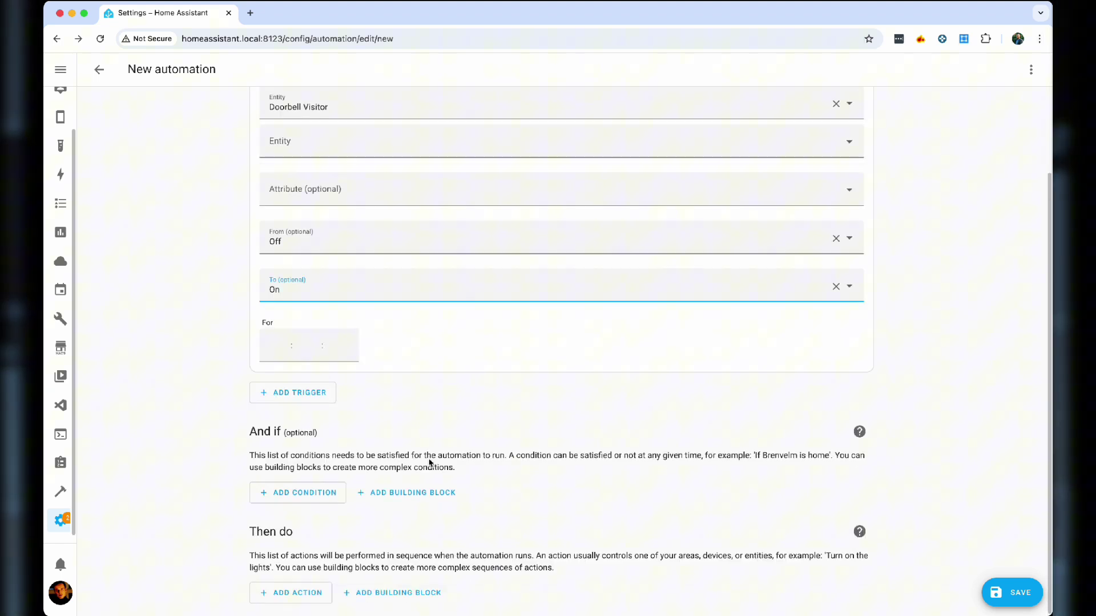
pyautogui.click(298, 492)
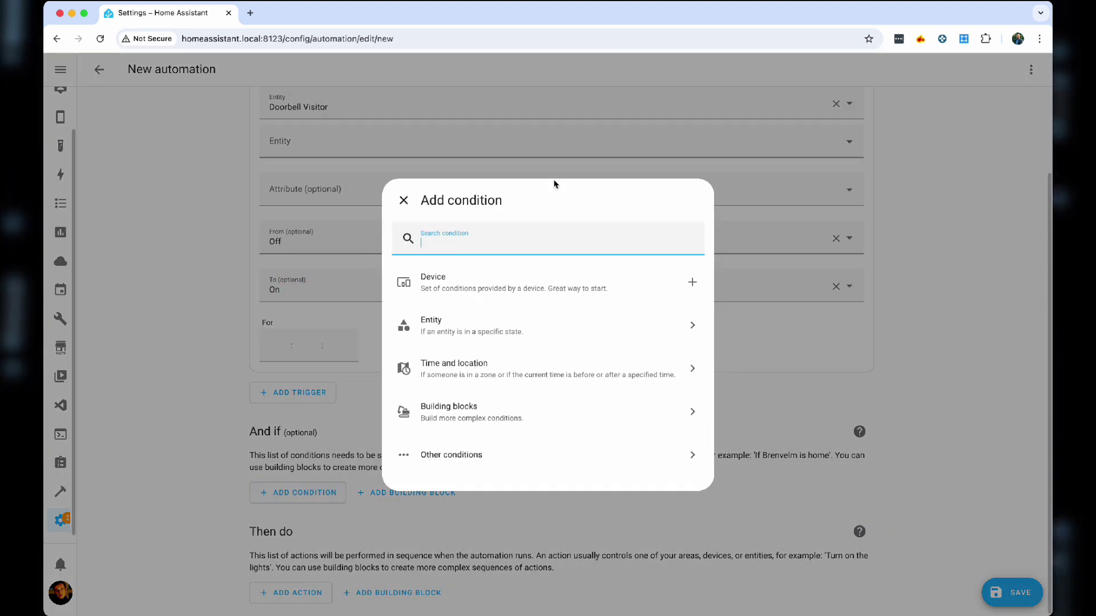
pyautogui.write('sun')
pyautogui.click(554, 289)
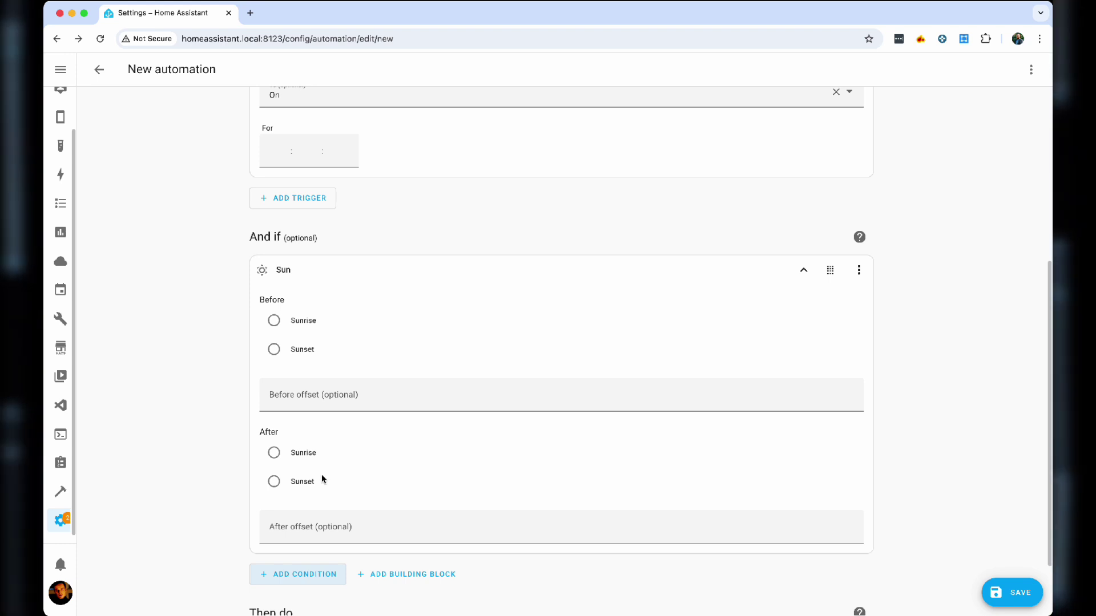
pyautogui.click(274, 483)
pyautogui.click(313, 272)
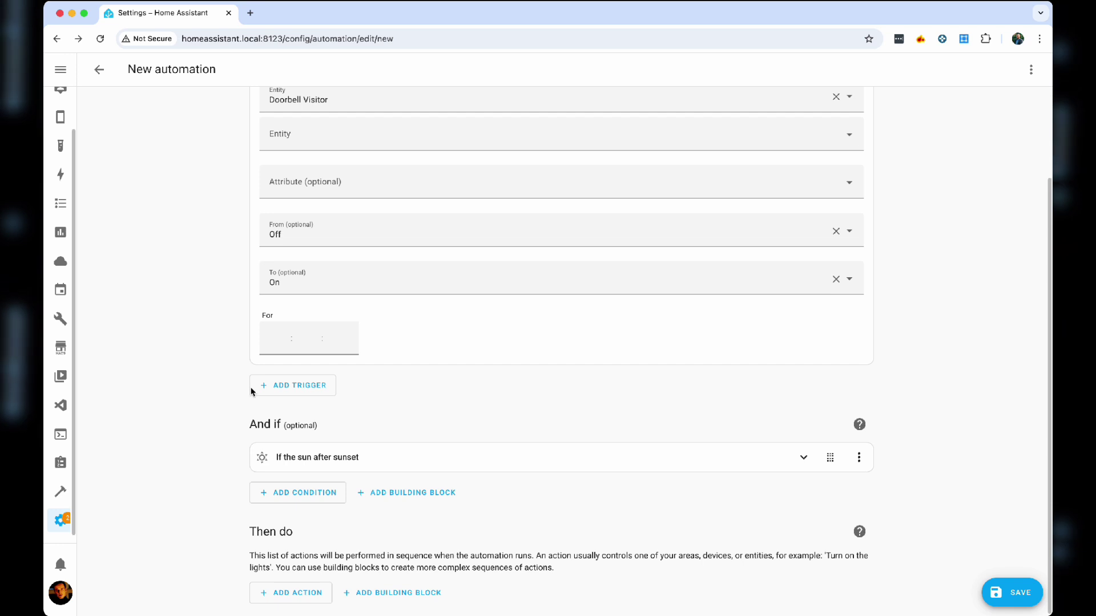
# Step: Add a Switch: Turn on action targeting Porch Indoor and Porch Outdoor
pyautogui.click(291, 593)
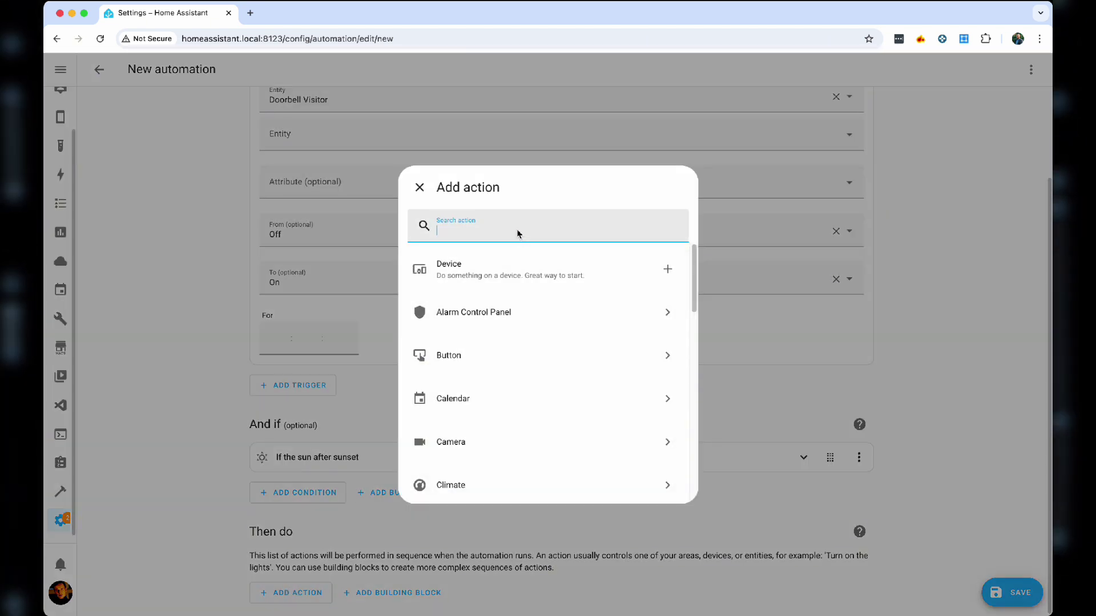
pyautogui.write('switch ')
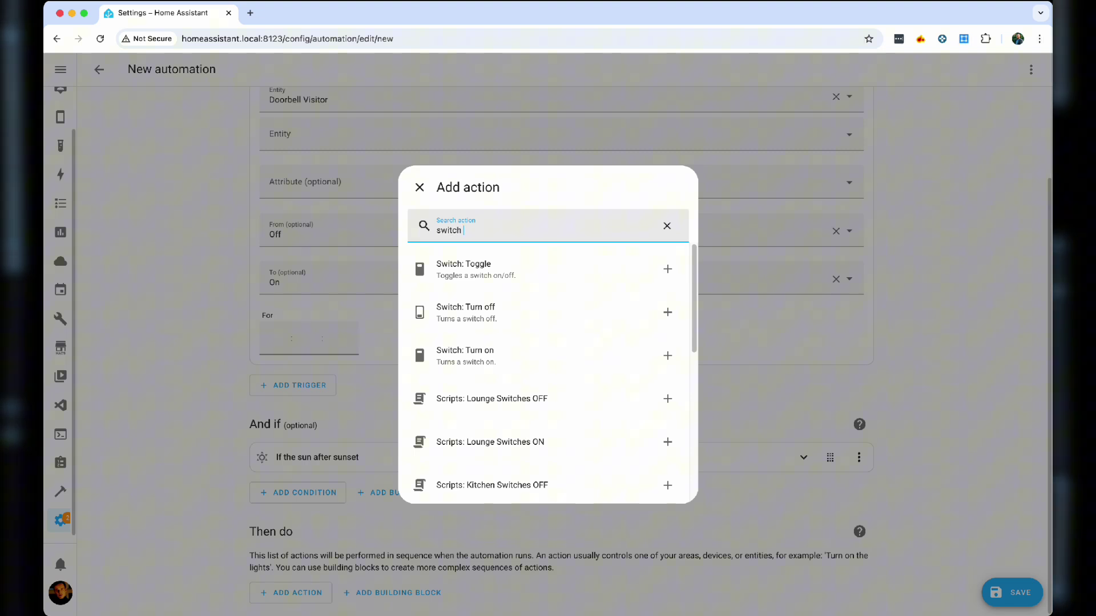
pyautogui.write('turn')
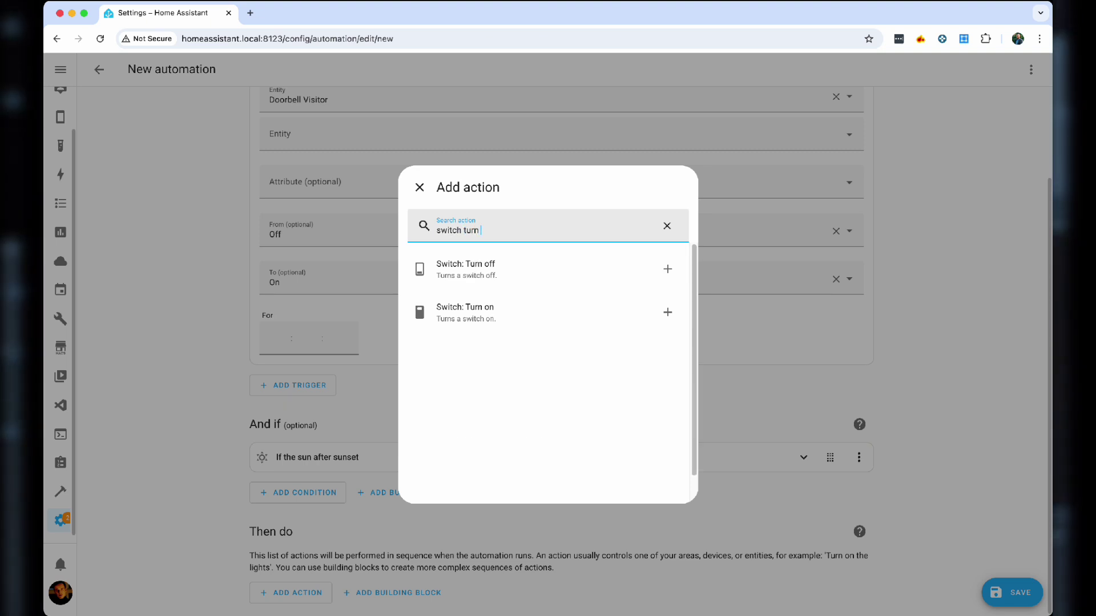
pyautogui.click(494, 318)
pyautogui.scroll(-1, 591, 383)
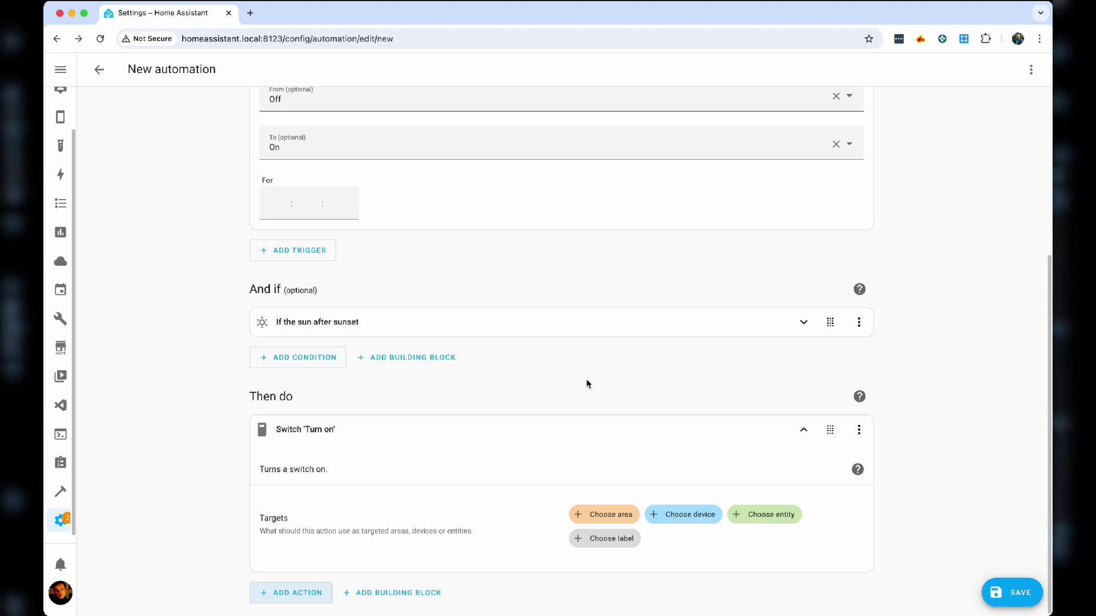
pyautogui.click(771, 516)
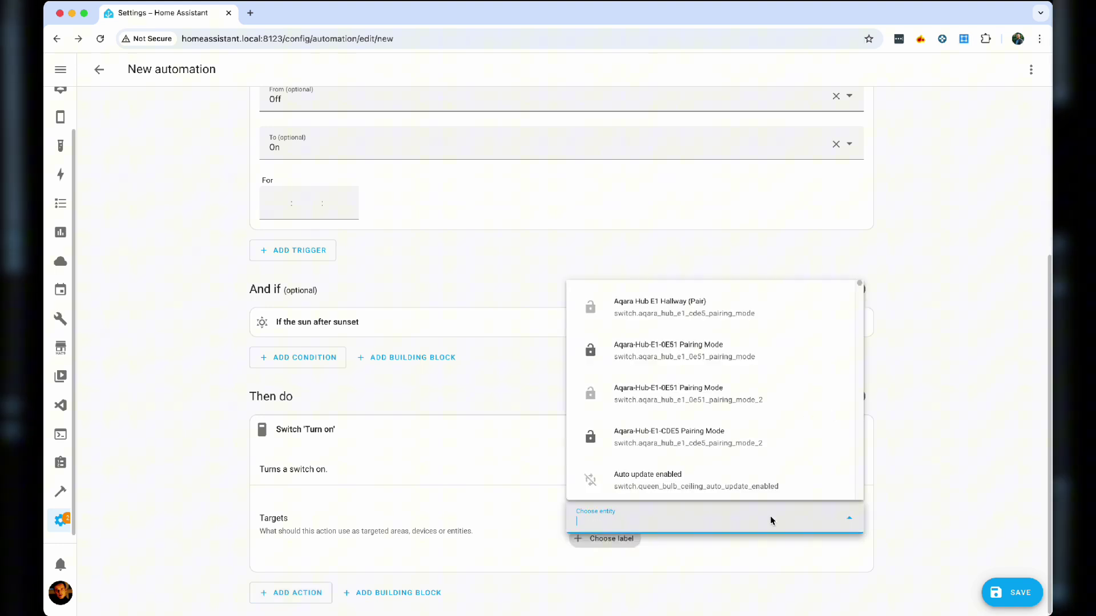
pyautogui.write('porch')
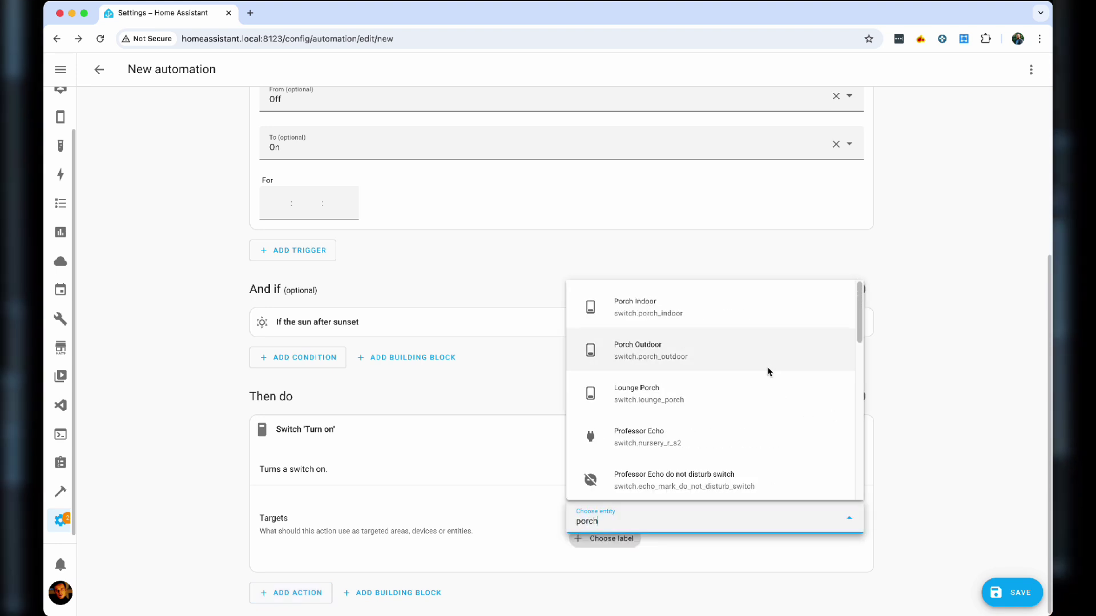
pyautogui.click(751, 314)
pyautogui.click(763, 537)
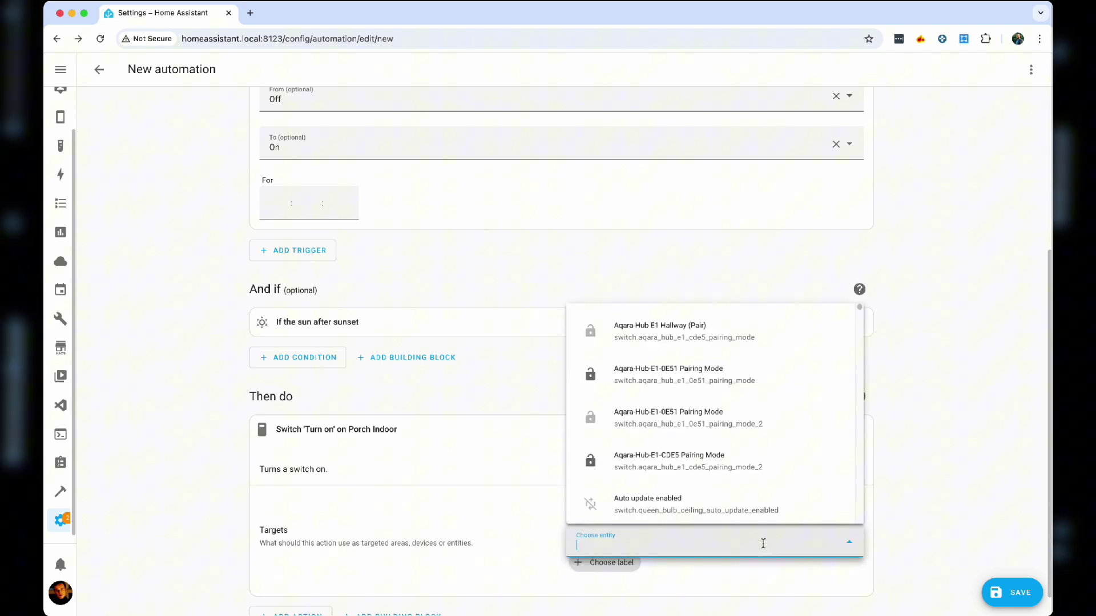
pyautogui.write('porch')
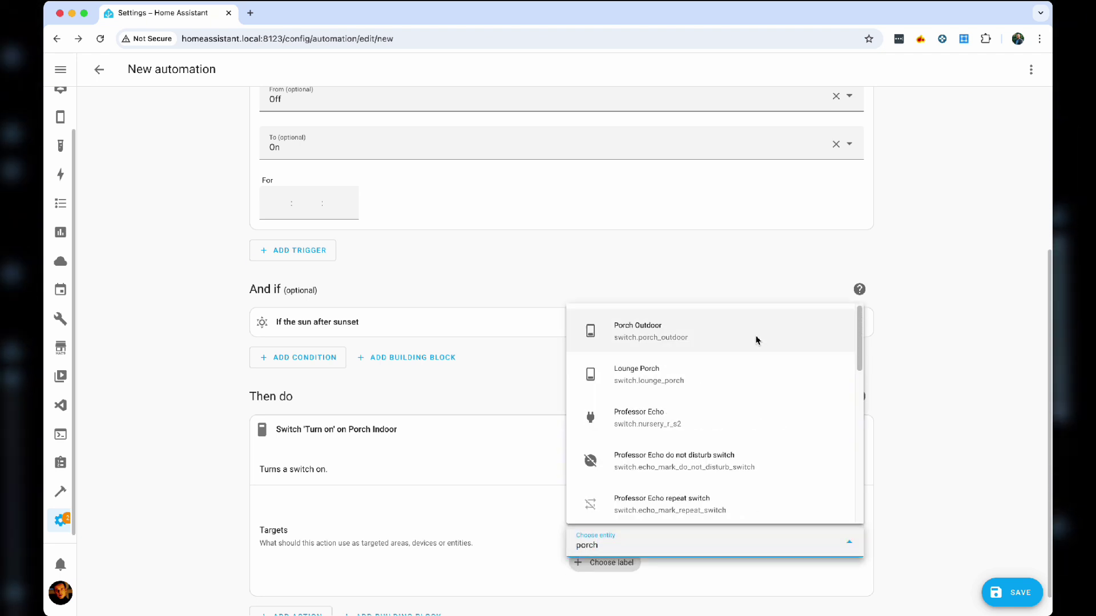
pyautogui.click(756, 340)
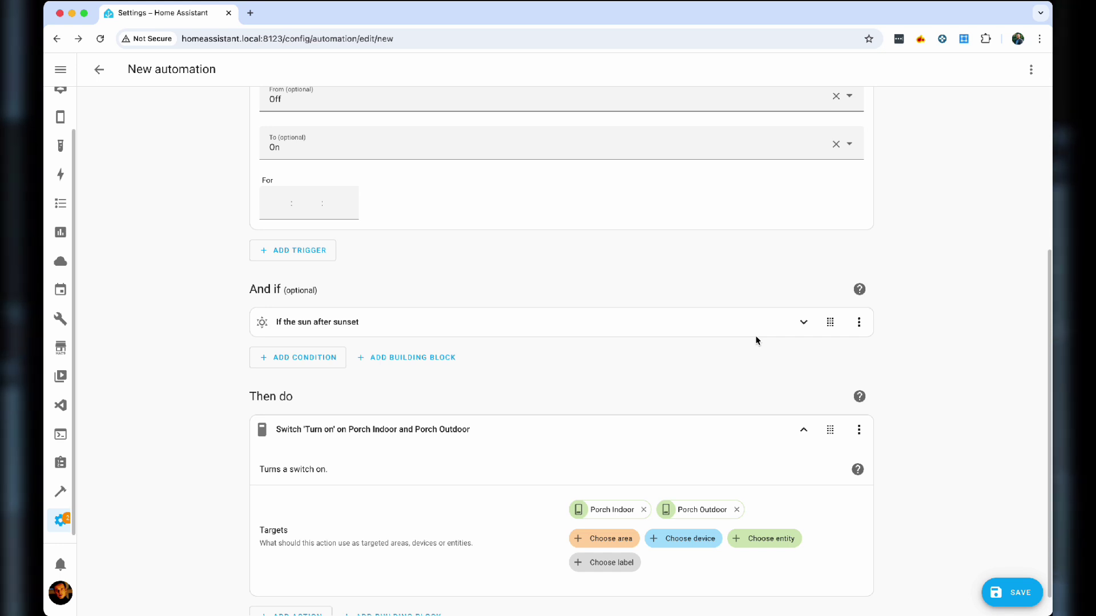
pyautogui.scroll(-1, 708, 432)
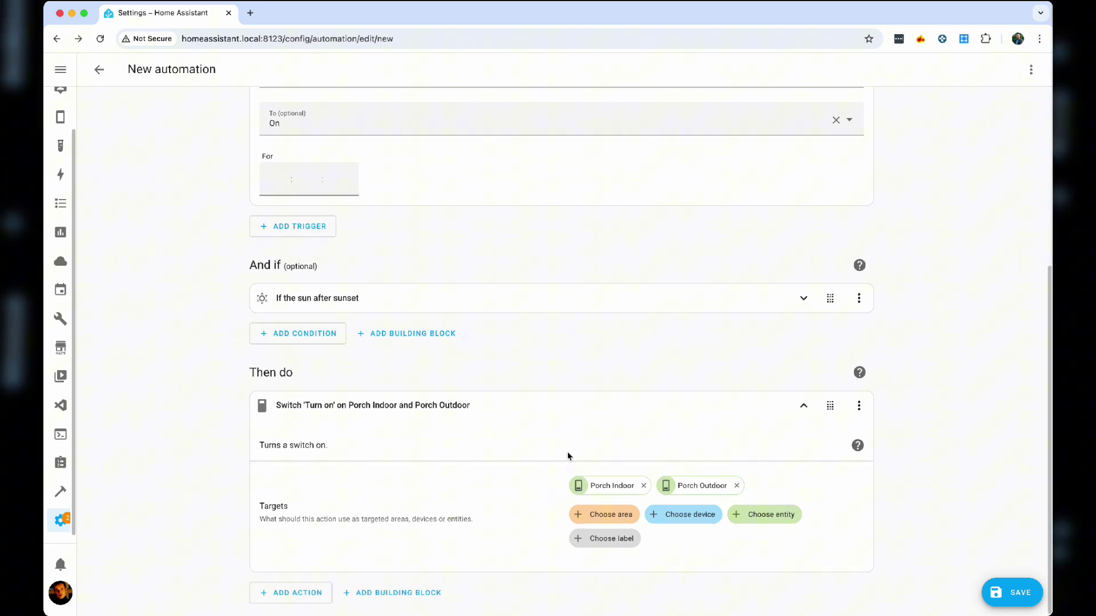
# Step: Add a 5-minute delay action after the switch-on action
pyautogui.click(549, 407)
pyautogui.click(293, 592)
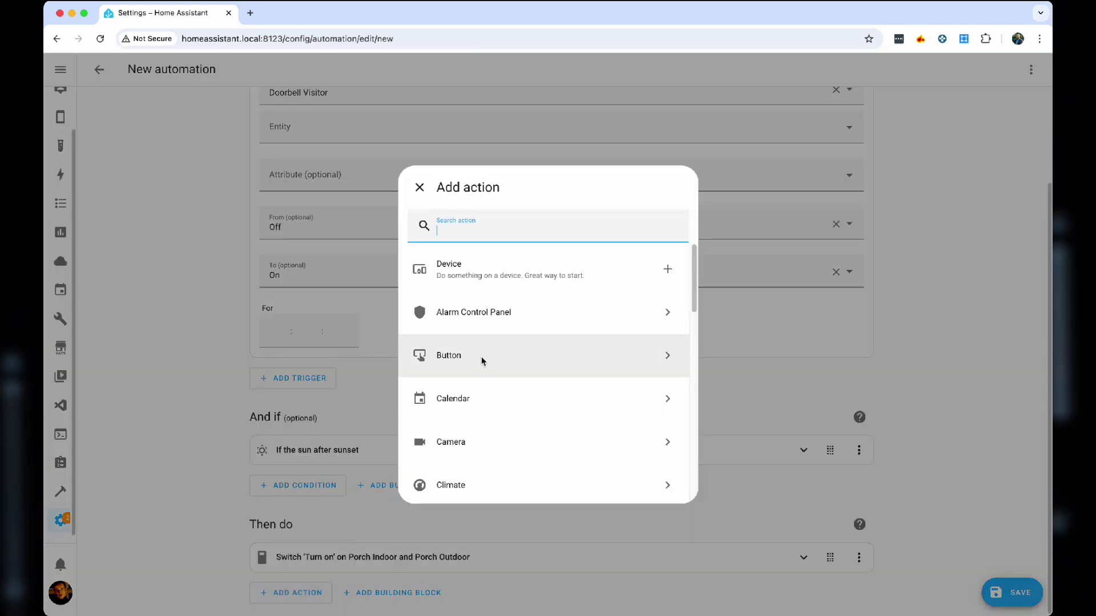
pyautogui.write('wait')
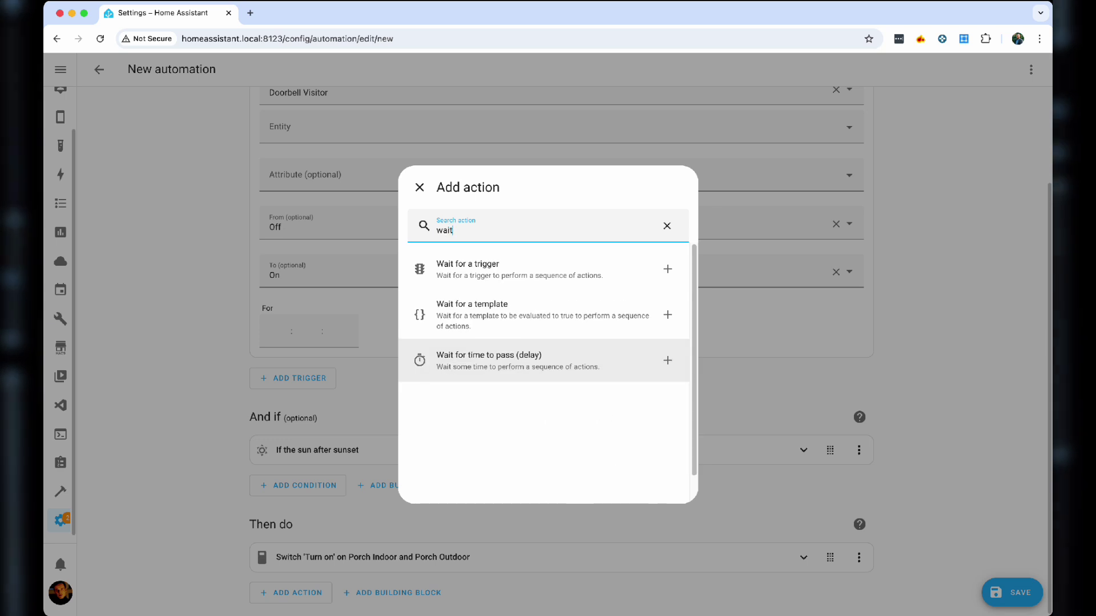
pyautogui.click(486, 351)
pyautogui.click(305, 548)
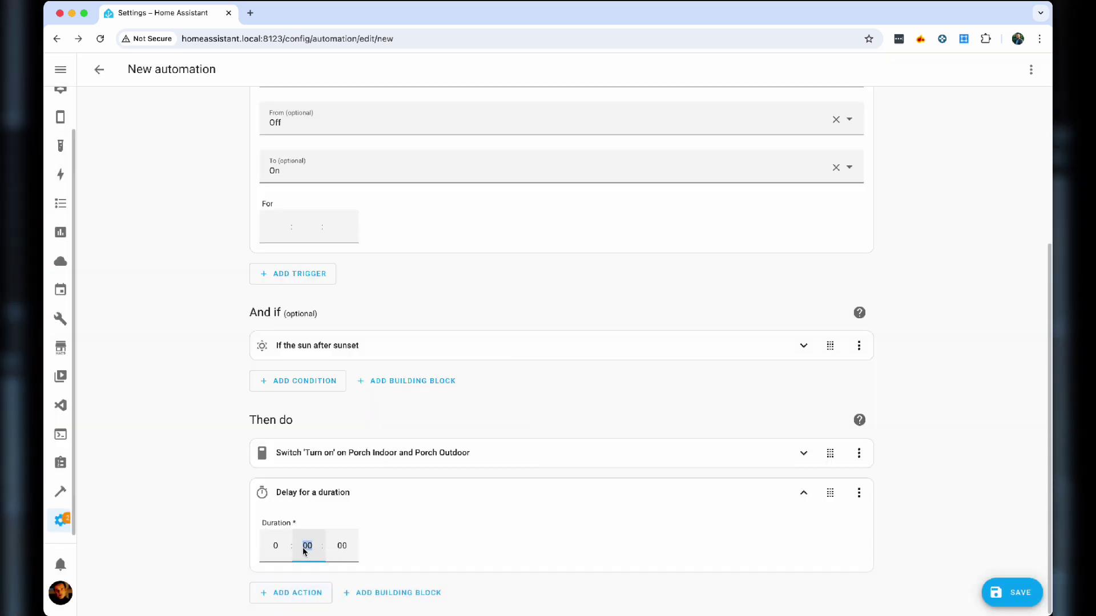
pyautogui.click(369, 496)
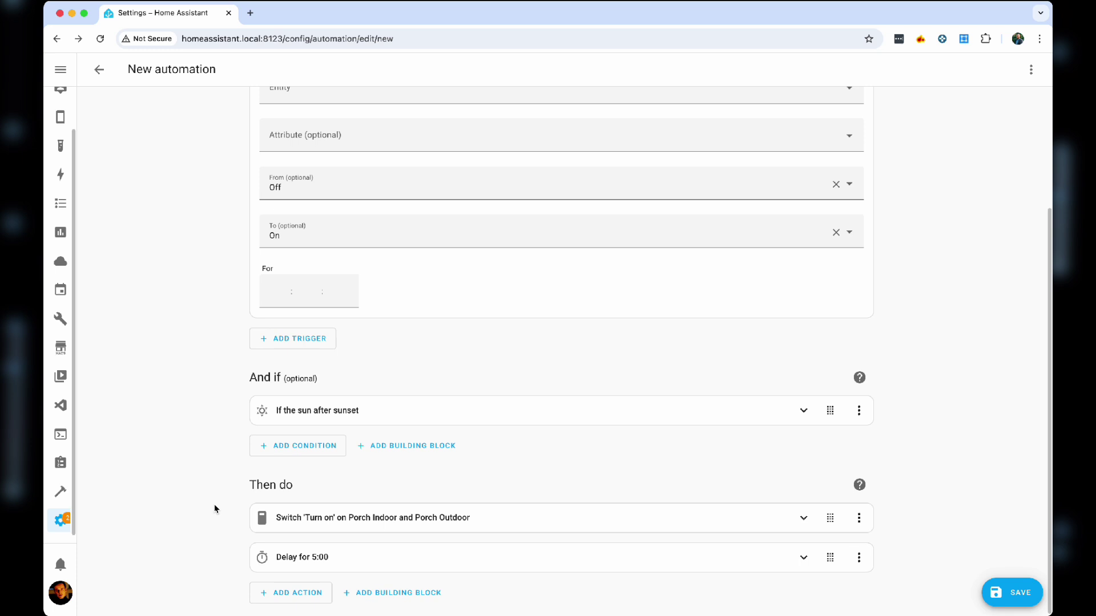
# Step: Add a Switch: Turn off action targeting Porch Outdoor and Porch Indoor
pyautogui.click(286, 594)
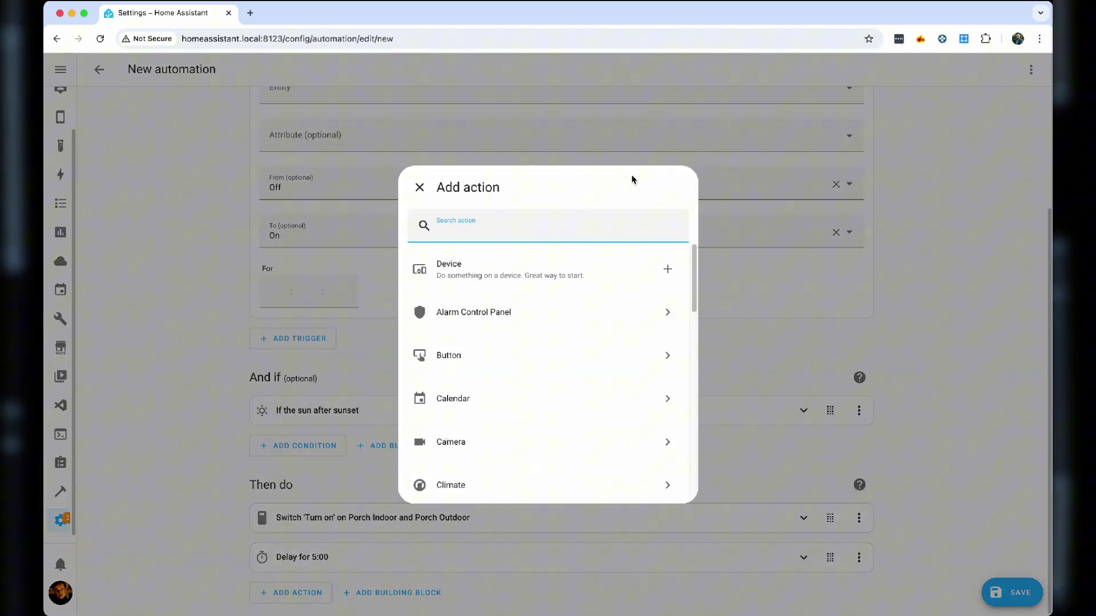
pyautogui.write('switch')
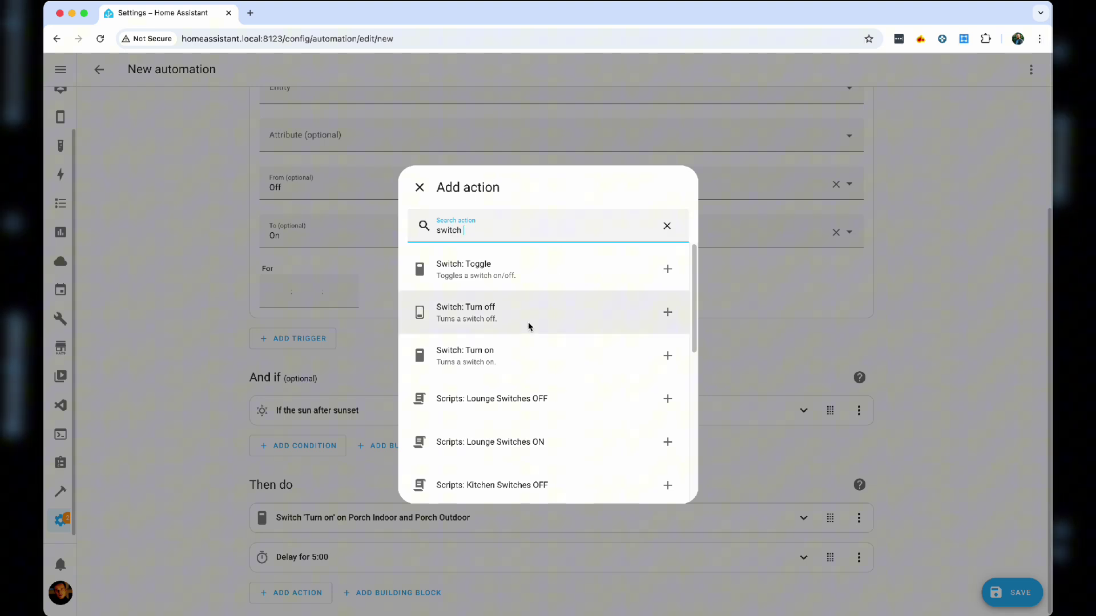
pyautogui.click(529, 321)
pyautogui.click(752, 517)
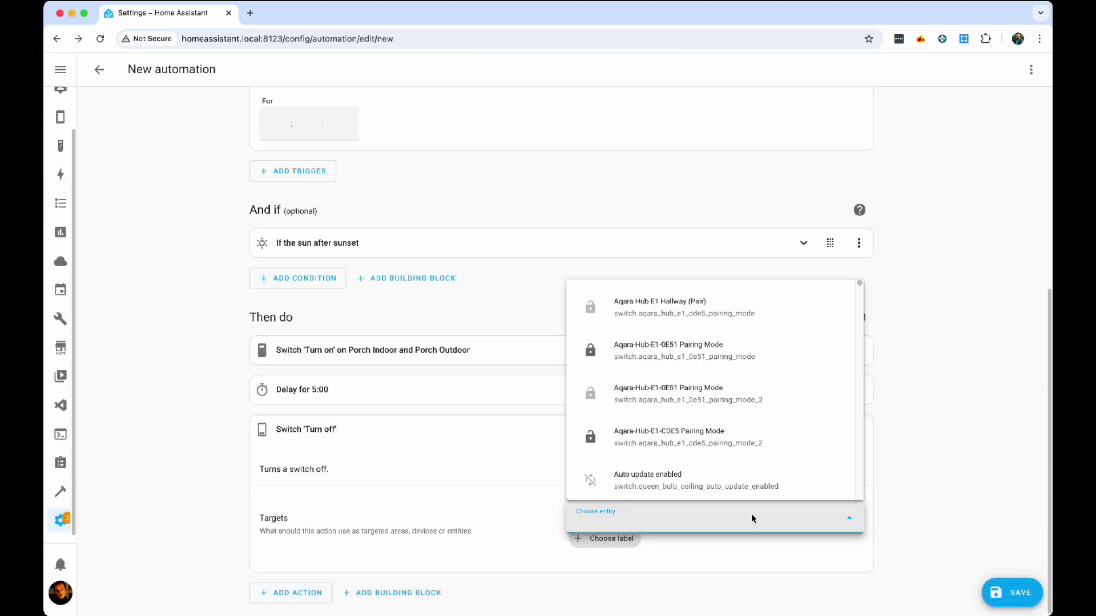
pyautogui.write('porch')
pyautogui.click(710, 343)
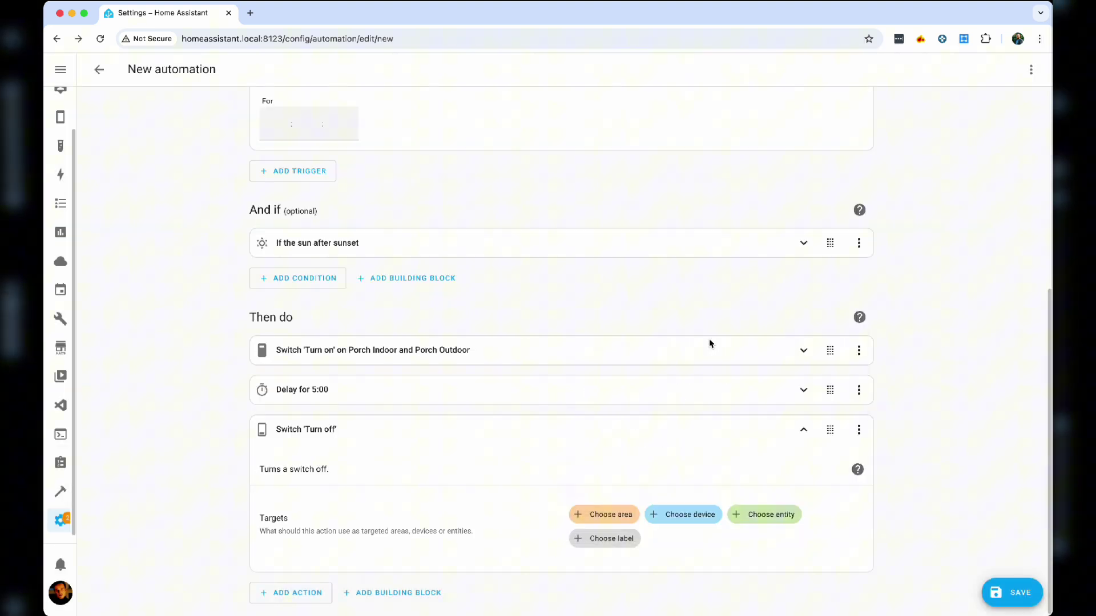
pyautogui.click(770, 544)
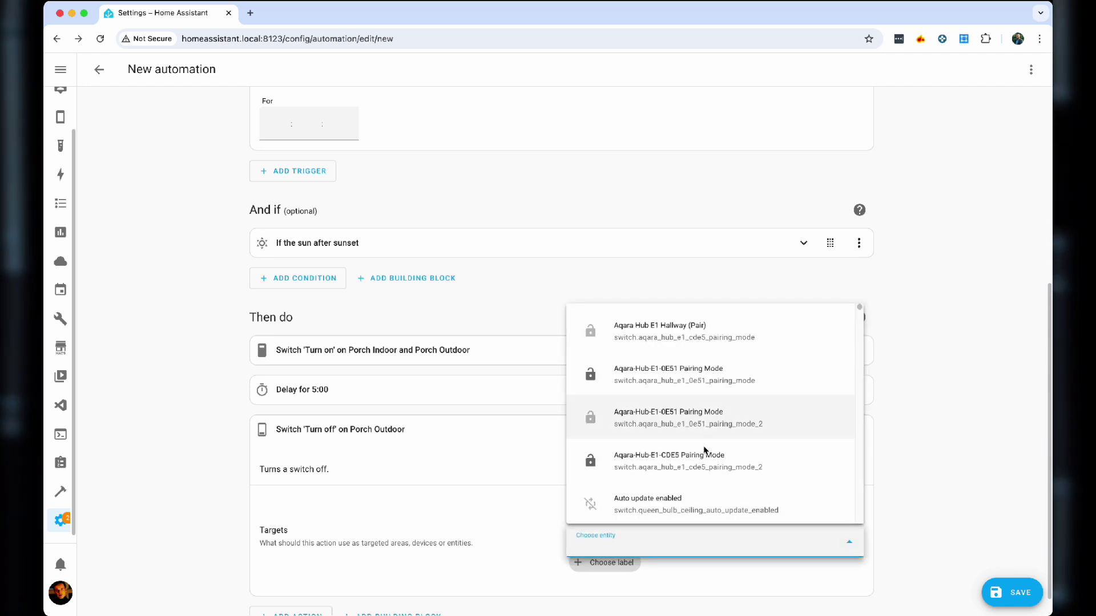
pyautogui.write('porch')
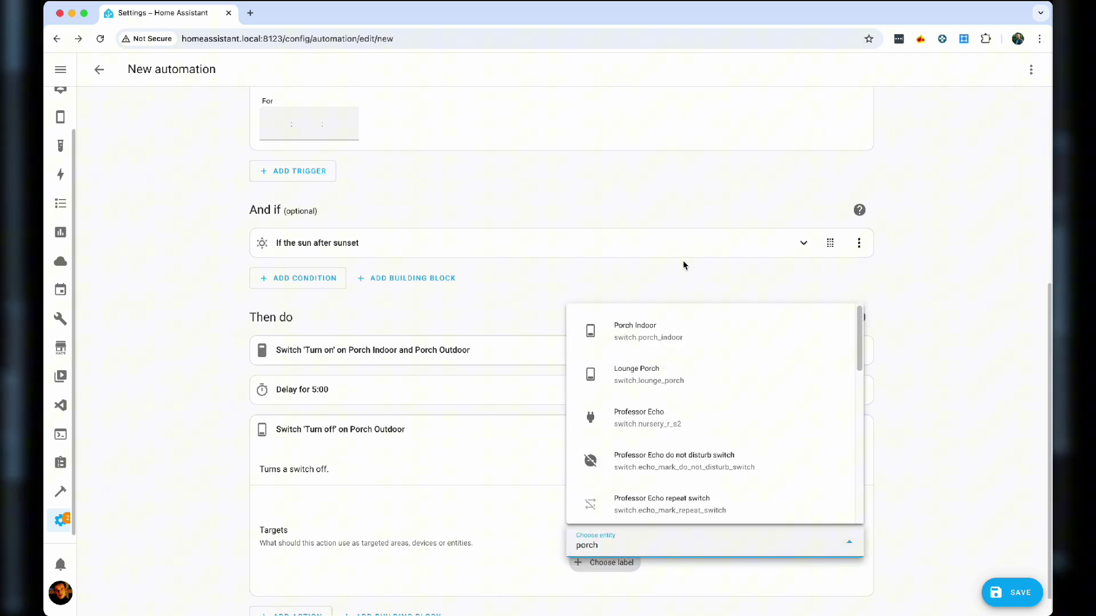
pyautogui.click(684, 323)
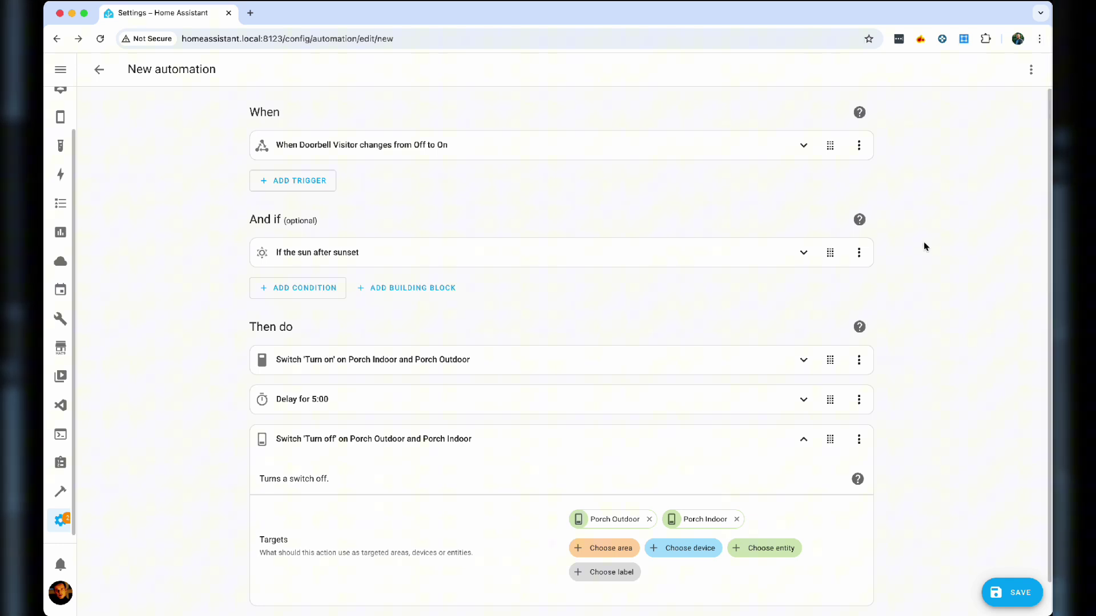
# Step: Delete the after-sunset condition
pyautogui.click(850, 256)
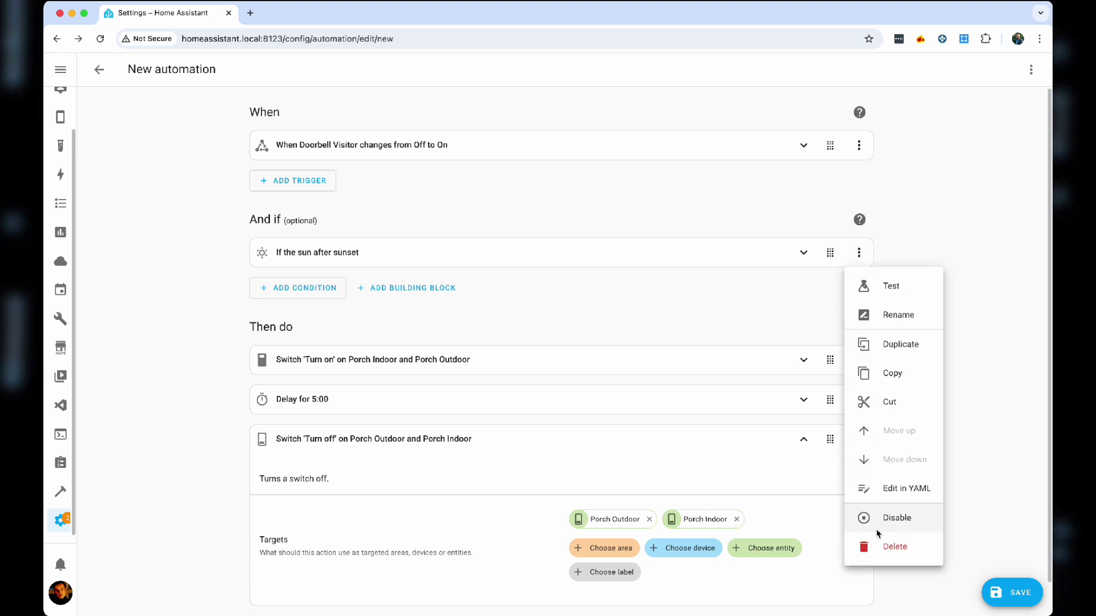
pyautogui.click(885, 546)
pyautogui.click(615, 363)
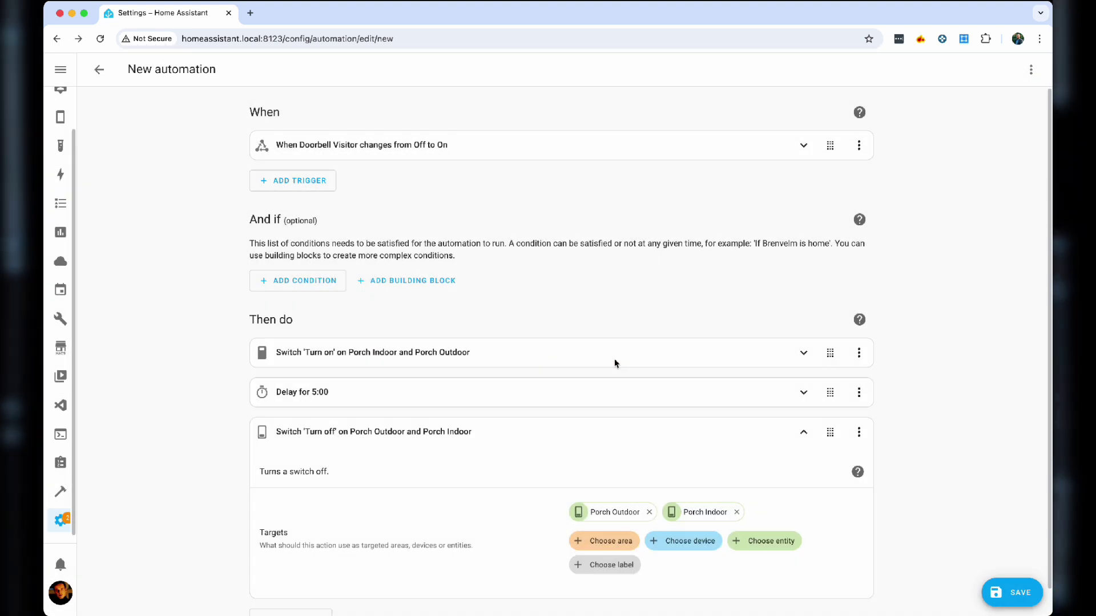
# Step: Delete the switch-on, 5-minute delay and switch-off actions, leaving only the trigger
pyautogui.click(859, 352)
pyautogui.scroll(-1, 909, 322)
pyautogui.click(900, 324)
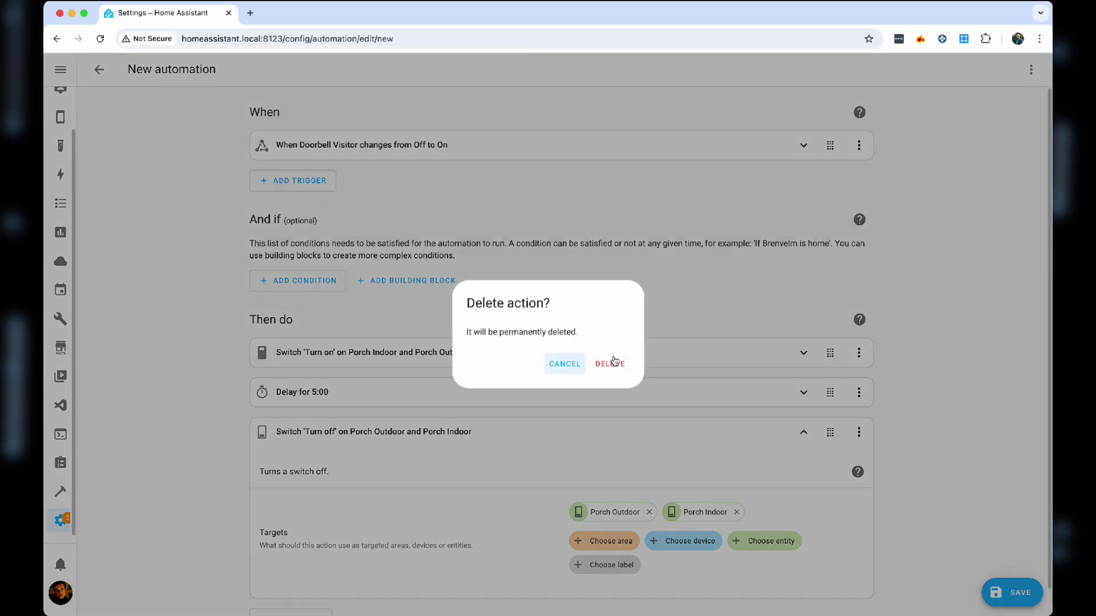
pyautogui.click(617, 364)
pyautogui.click(863, 352)
pyautogui.scroll(-1, 908, 302)
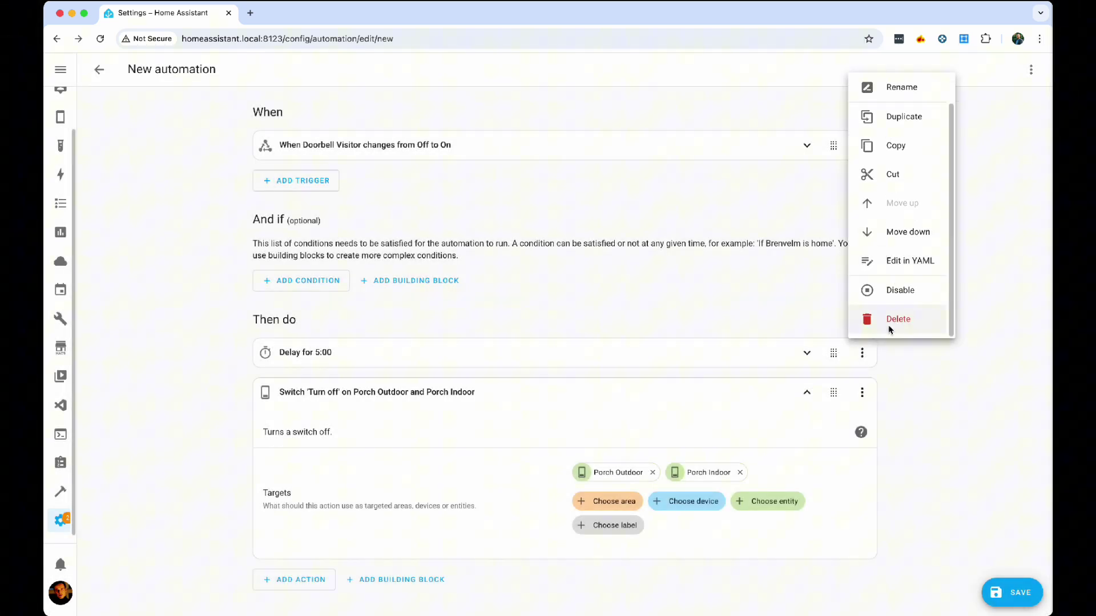
pyautogui.click(889, 320)
pyautogui.click(612, 366)
pyautogui.click(862, 353)
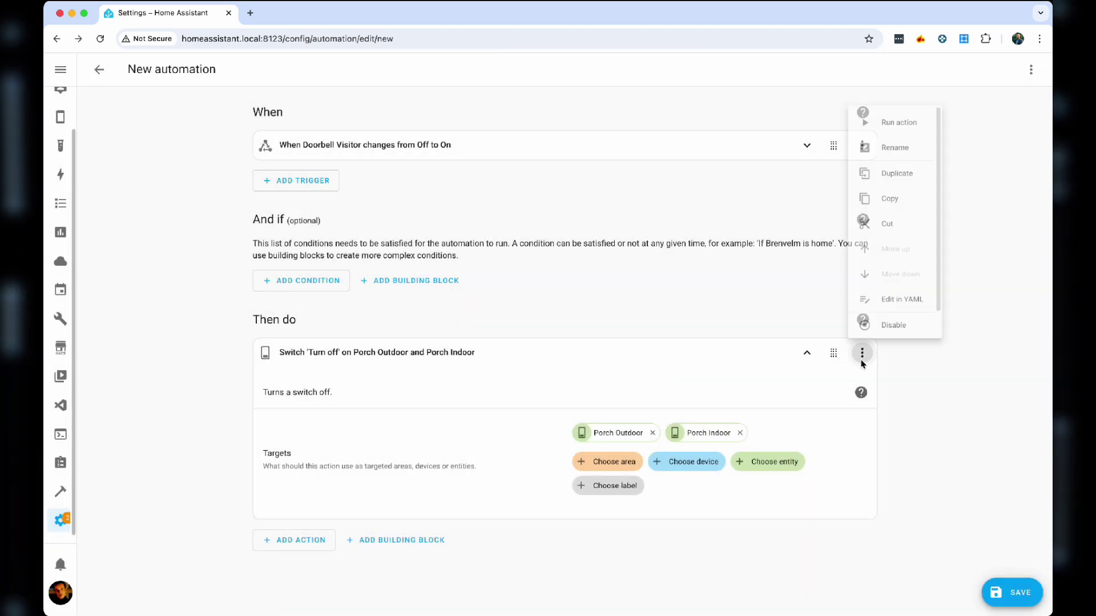
pyautogui.scroll(-1, 896, 323)
pyautogui.click(896, 324)
pyautogui.click(608, 363)
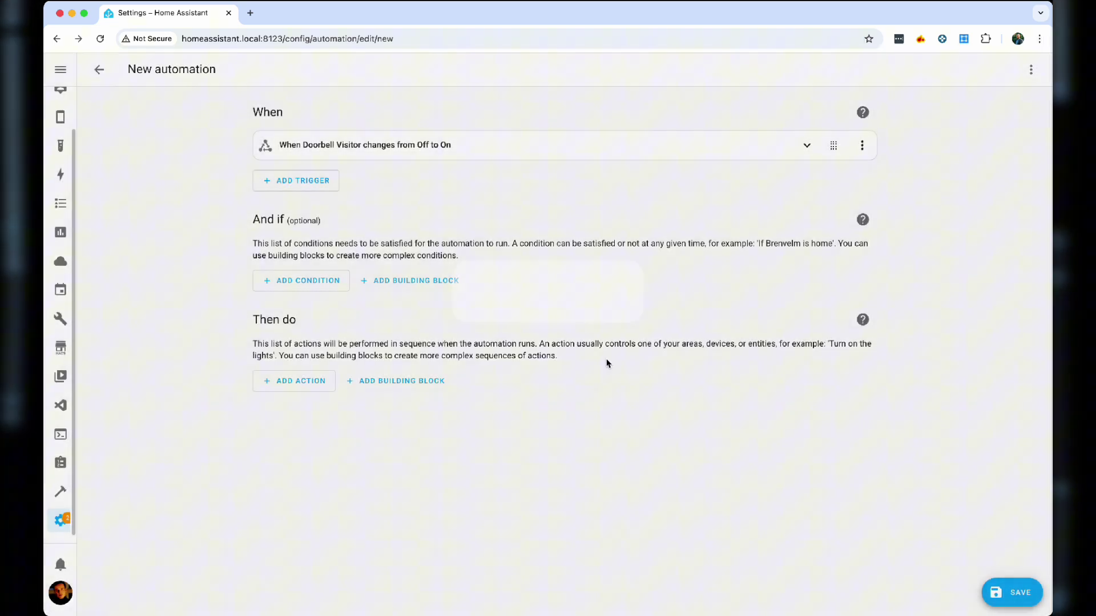
pyautogui.click(298, 379)
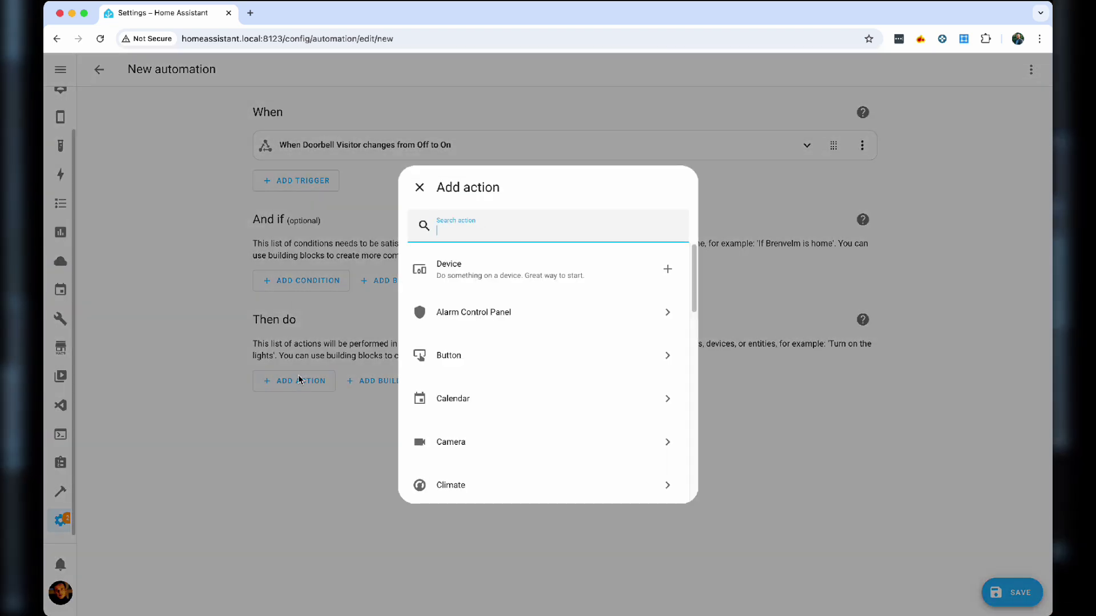
# Step: Add an If-then block with a State condition requiring the phone tracker to be Home
pyautogui.write('if')
pyautogui.click(490, 272)
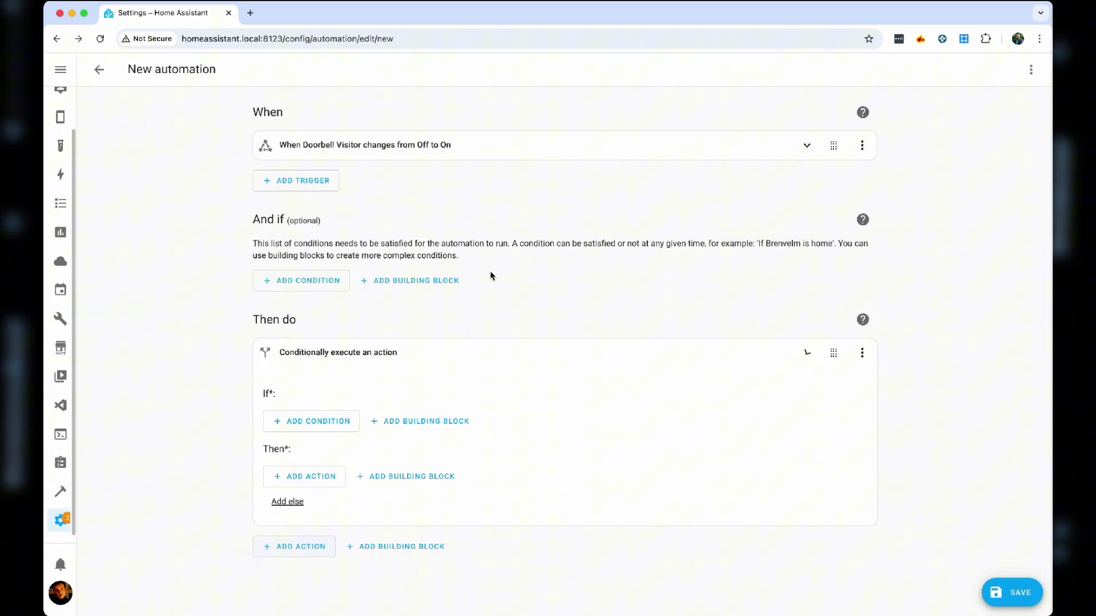
pyautogui.click(329, 419)
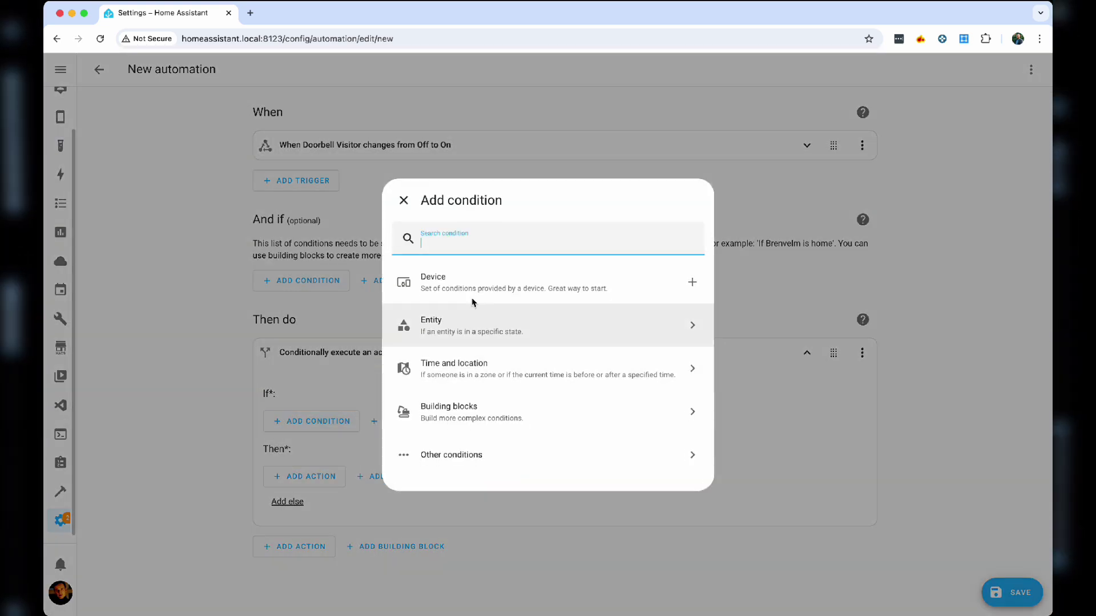
pyautogui.write('state')
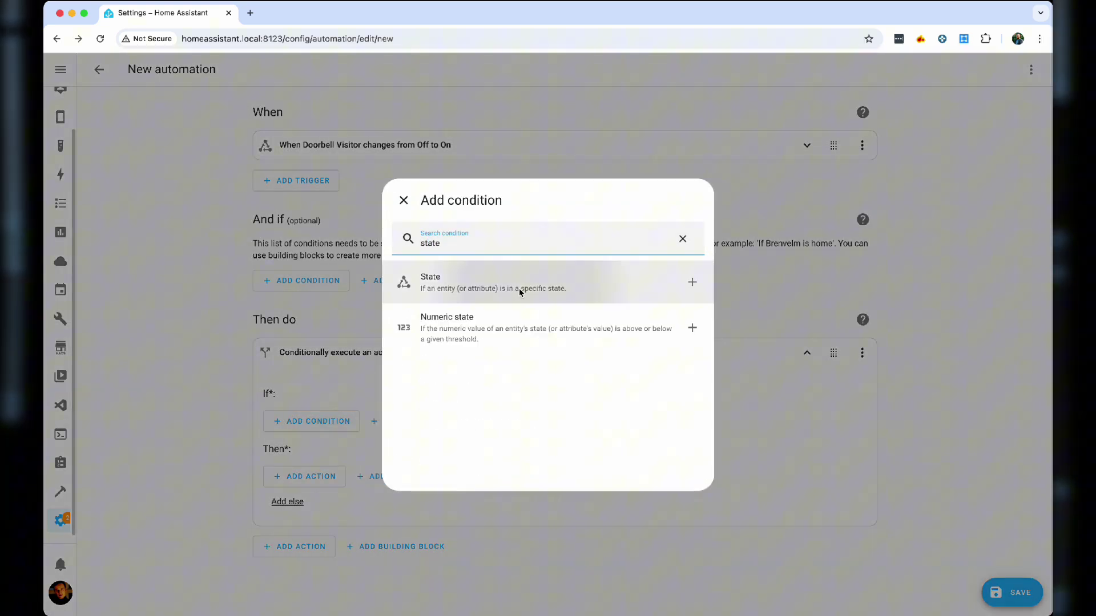
pyautogui.click(521, 286)
pyautogui.click(347, 278)
pyautogui.write('king pho')
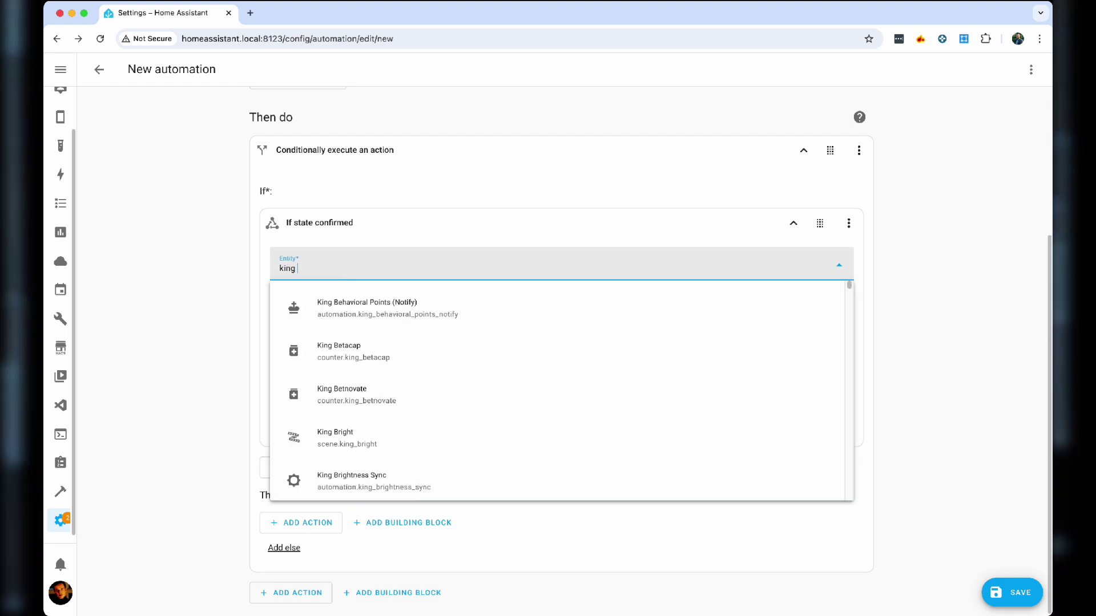
pyautogui.click(331, 351)
pyautogui.click(330, 368)
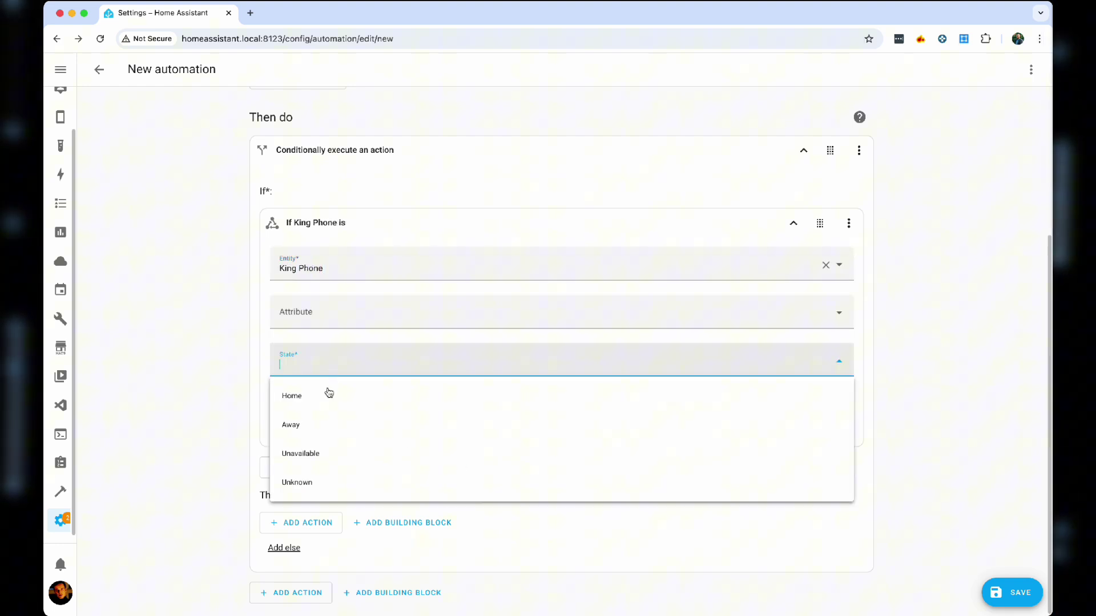
pyautogui.click(323, 403)
# Step: Add a second State condition requiring Office Socket Monitors LG to be Off
pyautogui.click(331, 468)
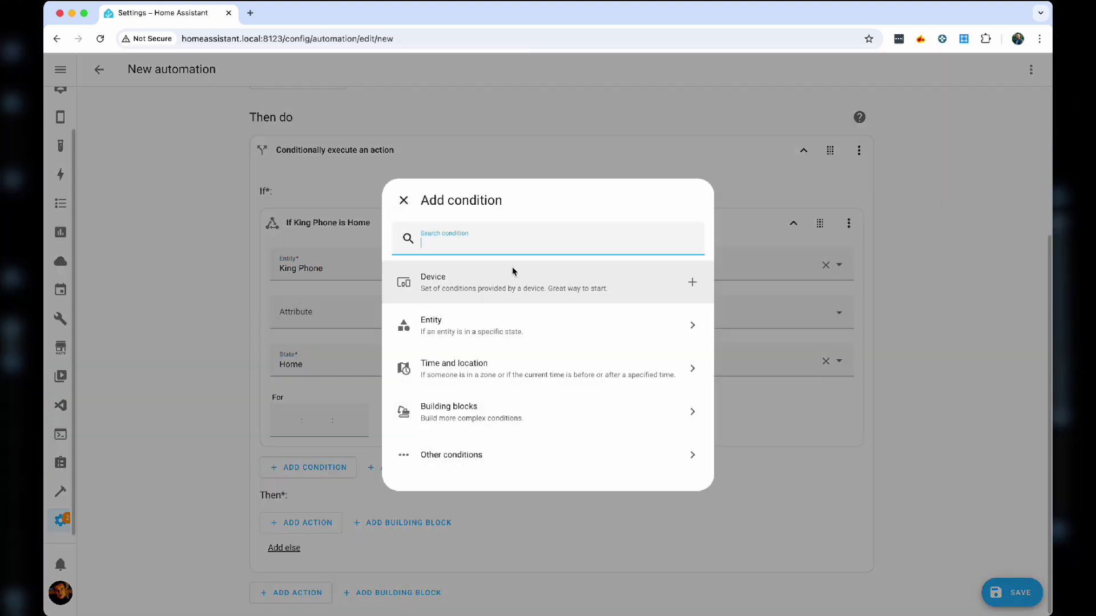
pyautogui.write('state')
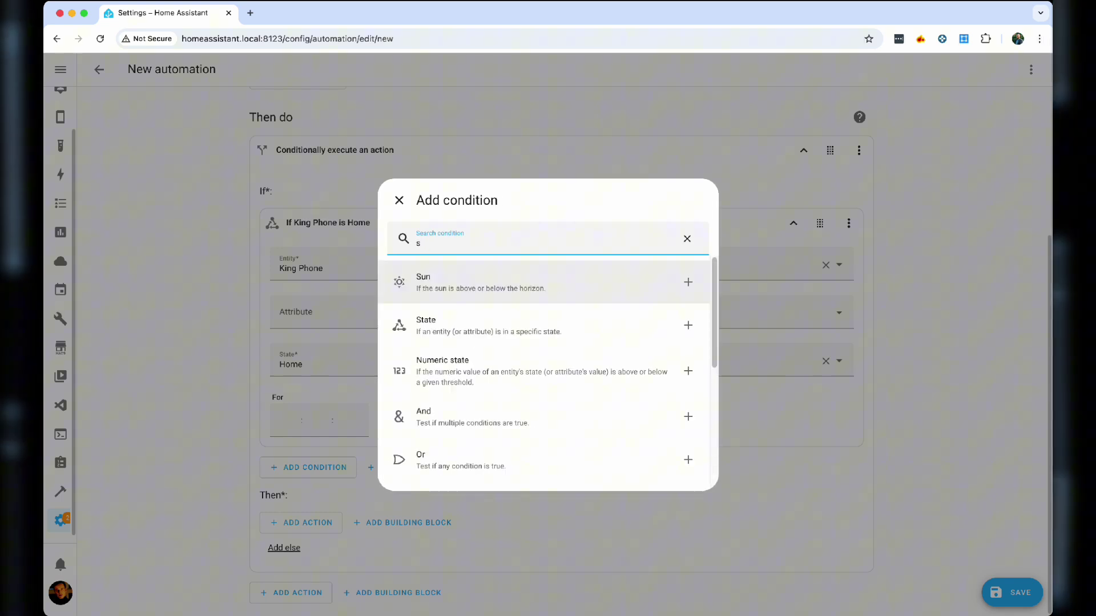
pyautogui.click(513, 282)
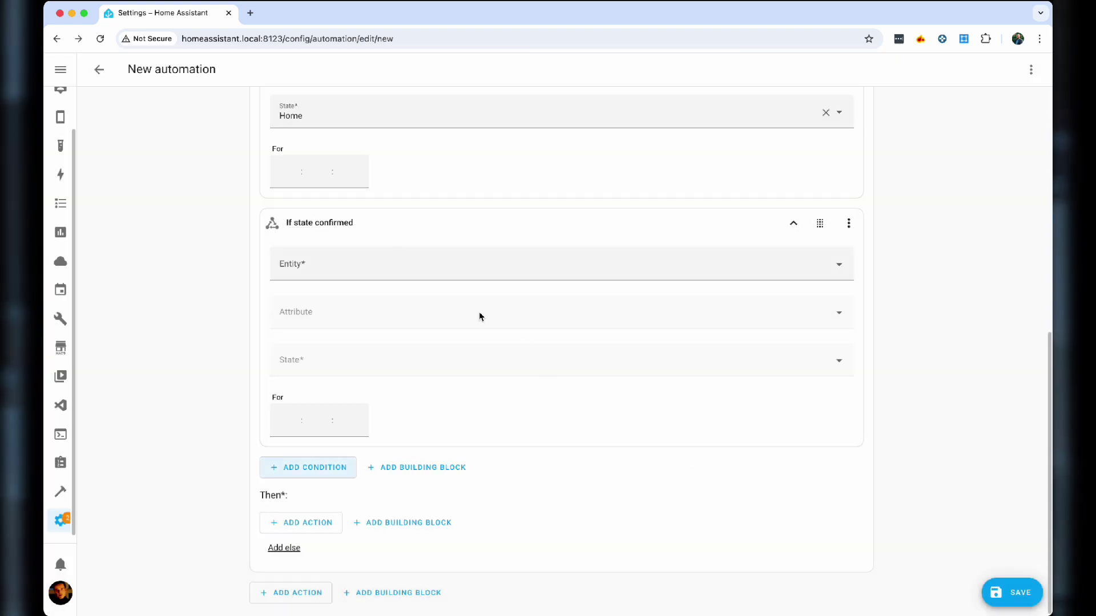
pyautogui.click(397, 268)
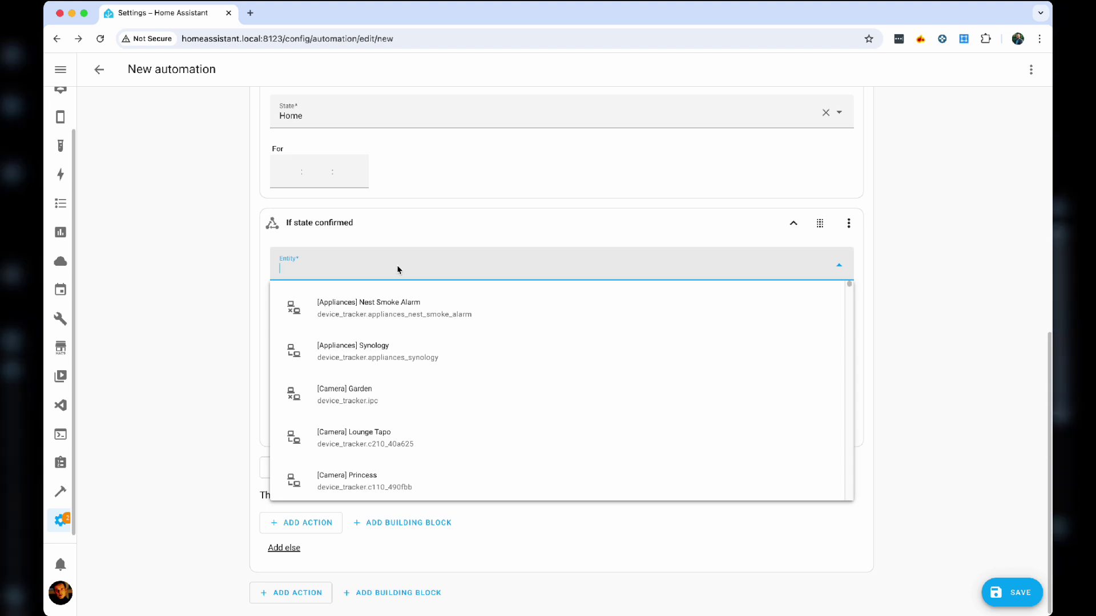
pyautogui.click(334, 357)
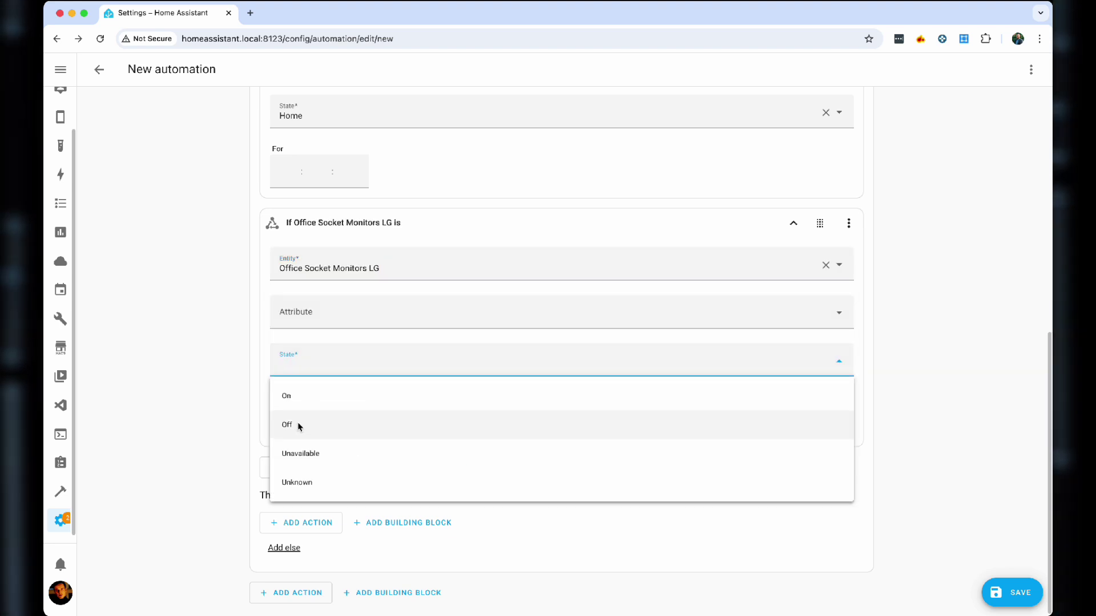
pyautogui.click(298, 425)
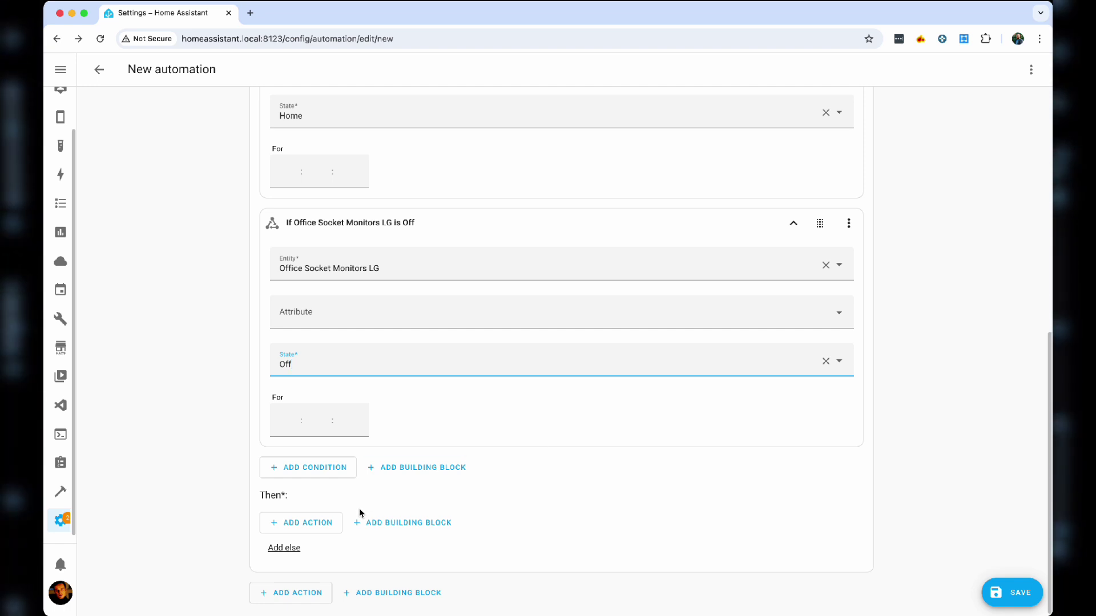
pyautogui.click(321, 525)
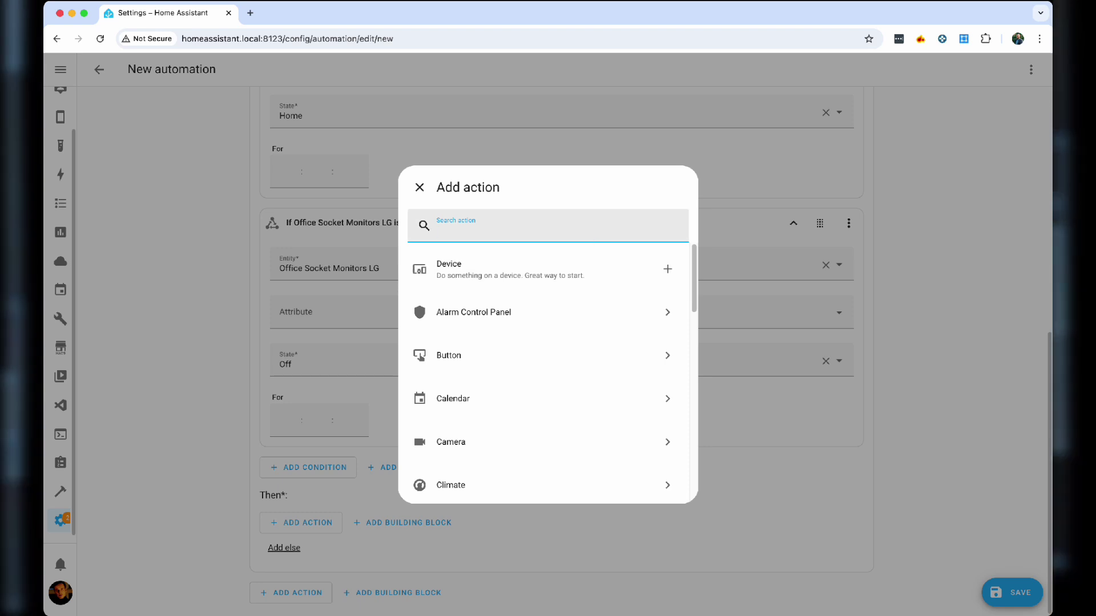
# Step: Add an Echo notification saying 'Someone is at the door' with data 'type: tts'
pyautogui.write('noti')
pyautogui.click(587, 283)
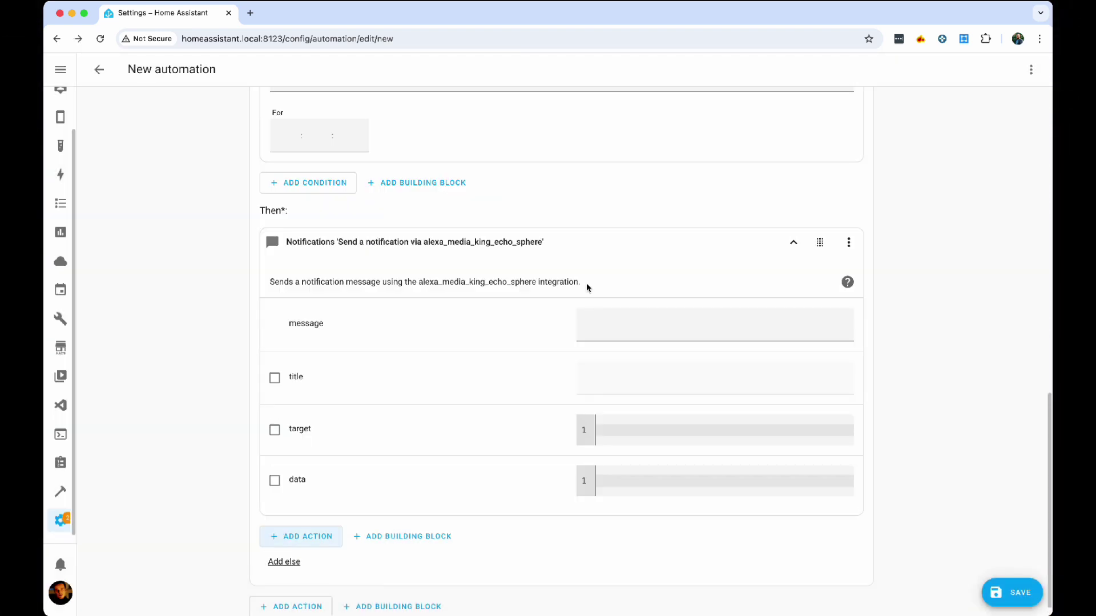
pyautogui.click(274, 480)
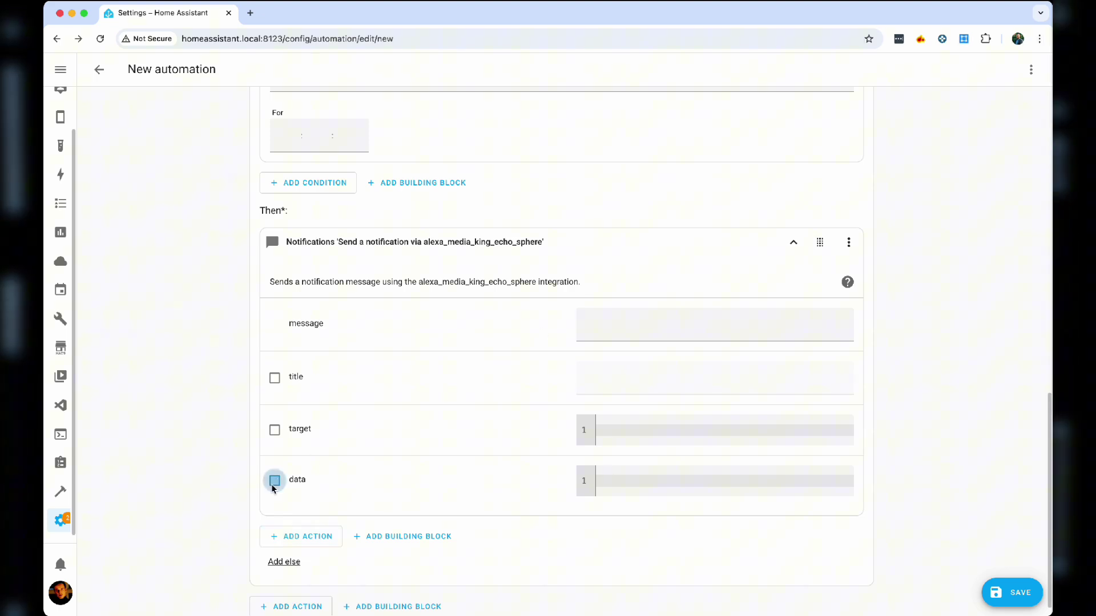
pyautogui.click(627, 483)
pyautogui.write('type')
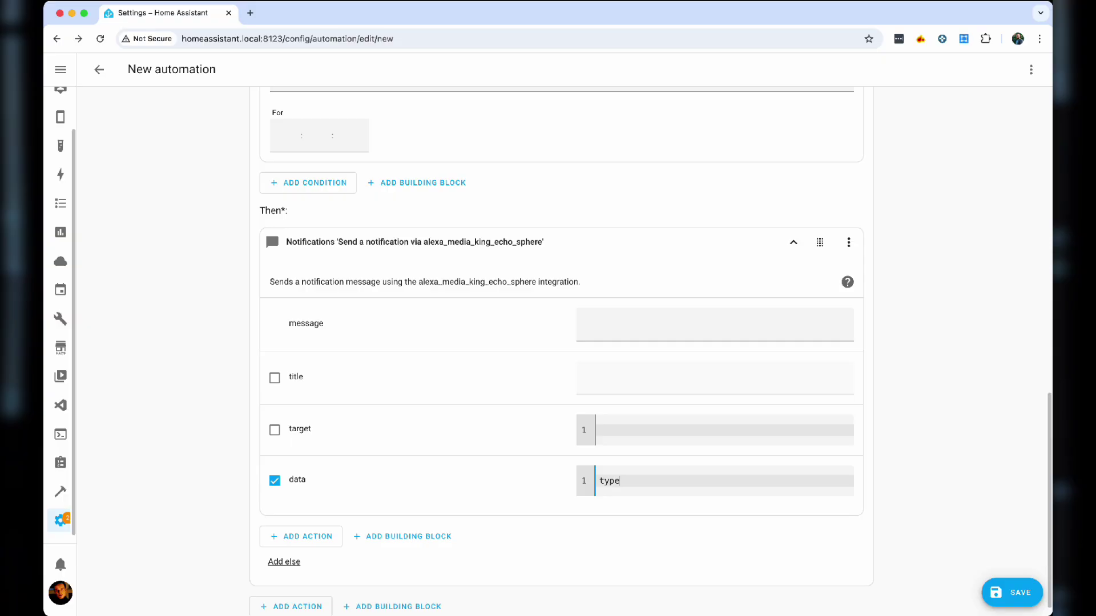
pyautogui.write(': tts')
pyautogui.click(669, 336)
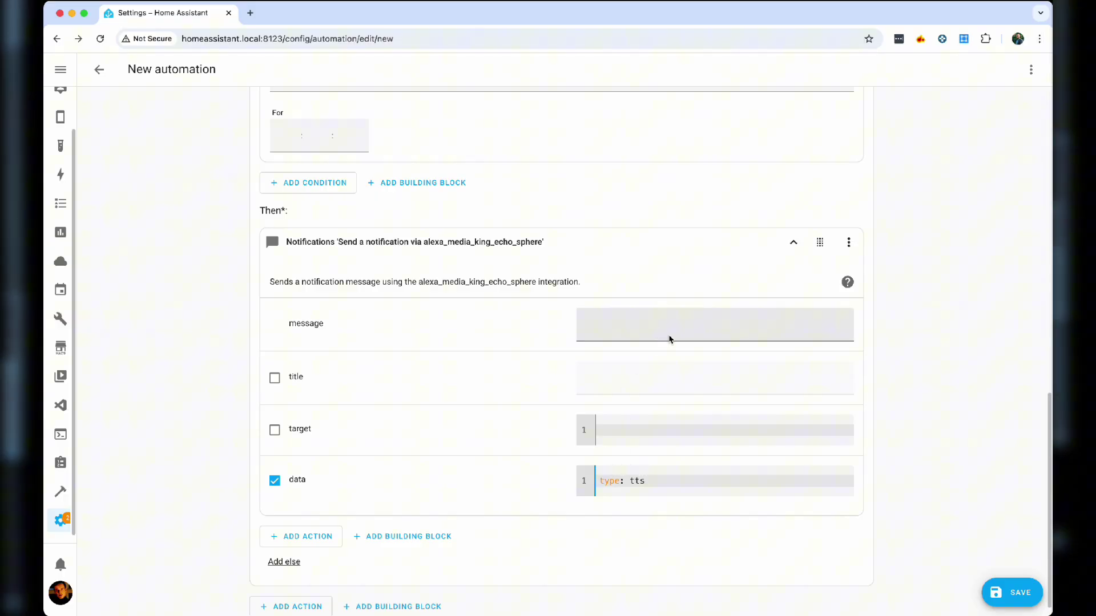
pyautogui.write('Someo')
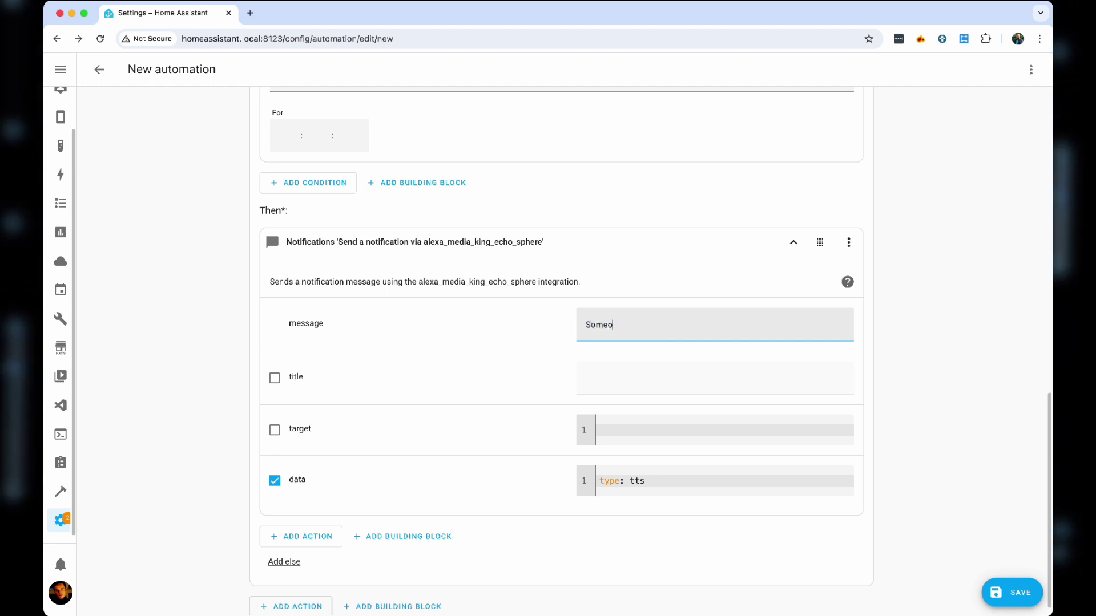
pyautogui.write('ne is at the door')
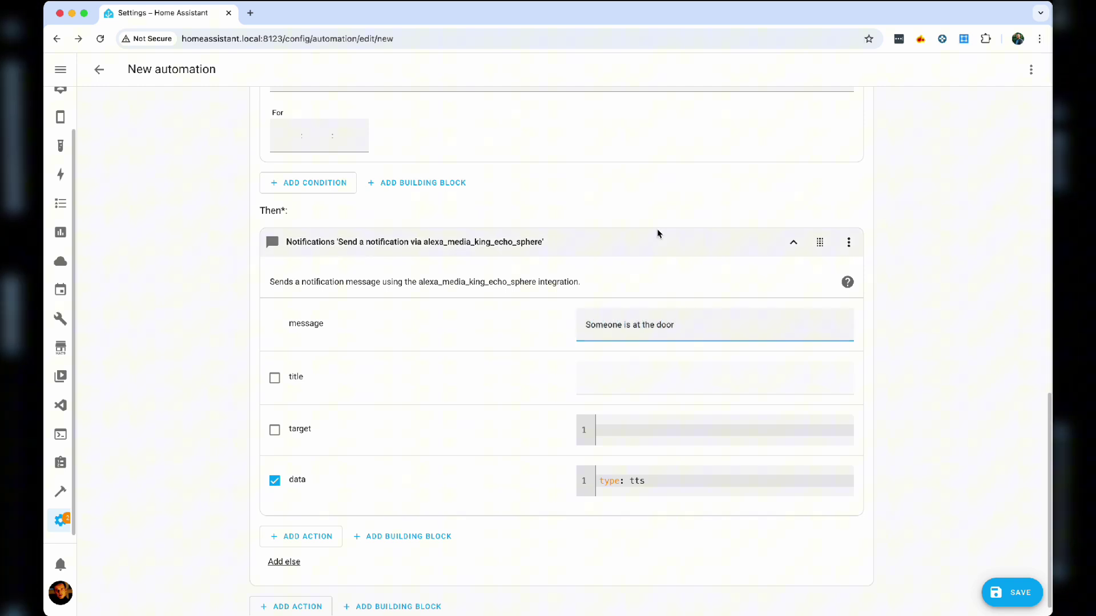
pyautogui.click(656, 240)
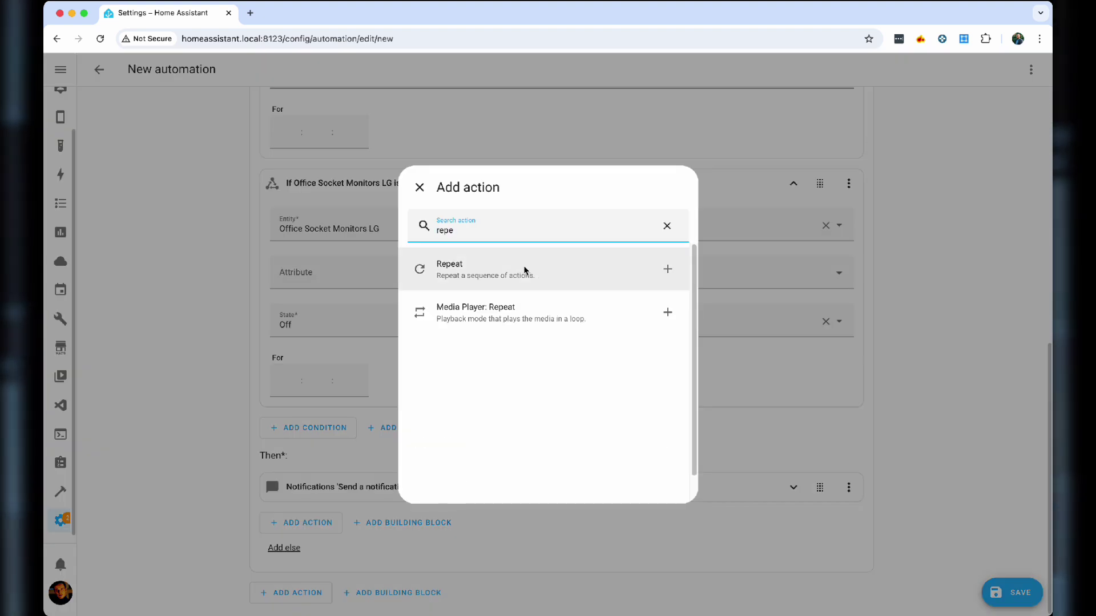
# Step: Add a Repeat block with a count of 5
pyautogui.click(523, 268)
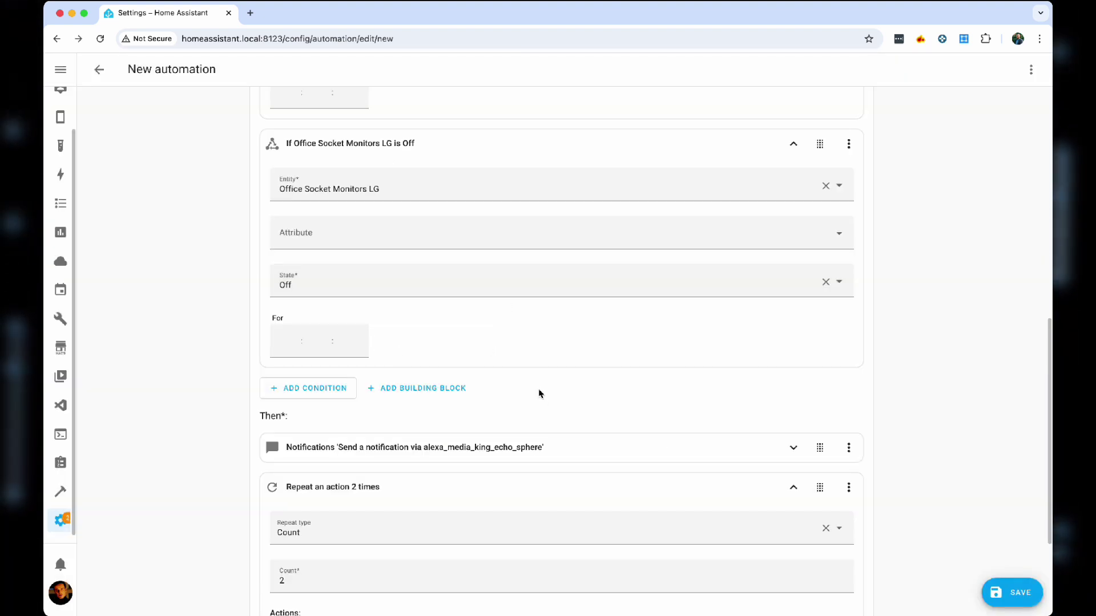
pyautogui.scroll(-3, 539, 392)
pyautogui.click(331, 421)
pyautogui.press('BackSpace')
pyautogui.write('5')
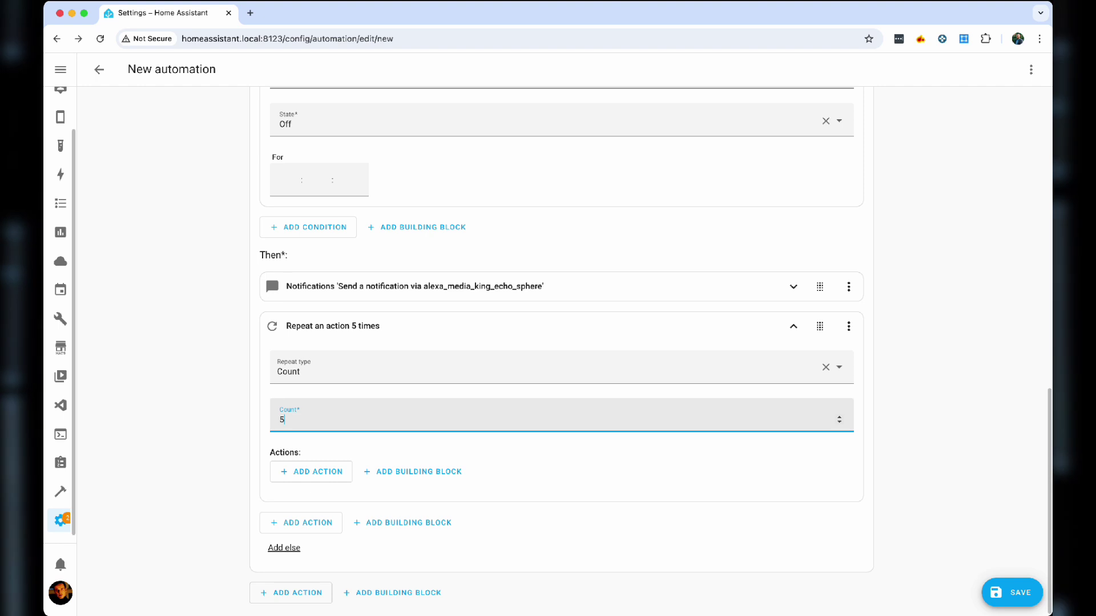
# Step: Inside the loop, add a Light: Turn on action for King LED in red
pyautogui.click(311, 472)
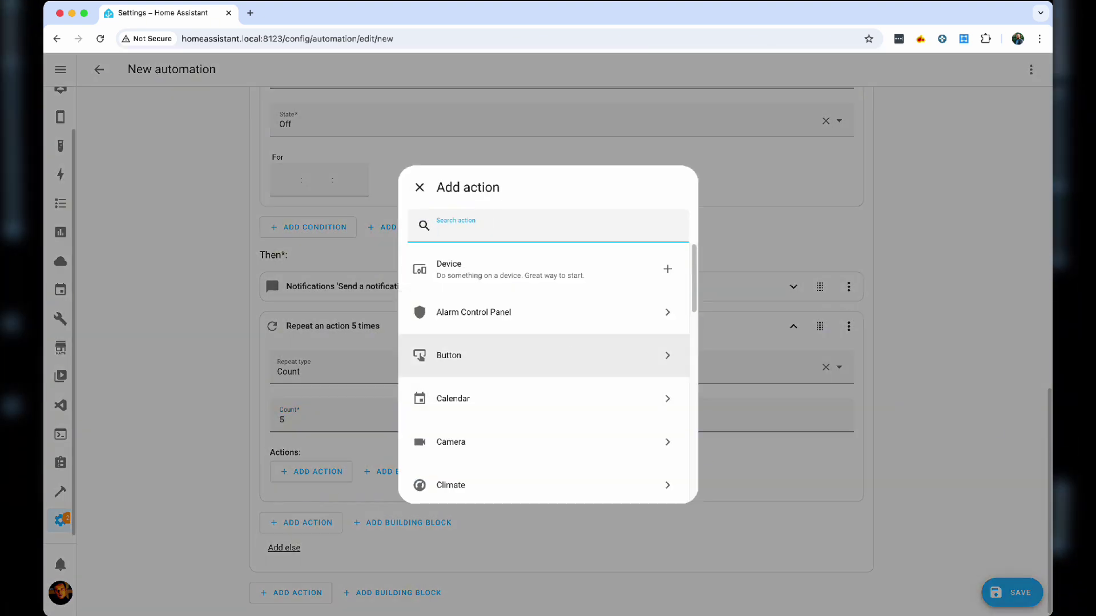
pyautogui.write('light tu')
pyautogui.click(548, 274)
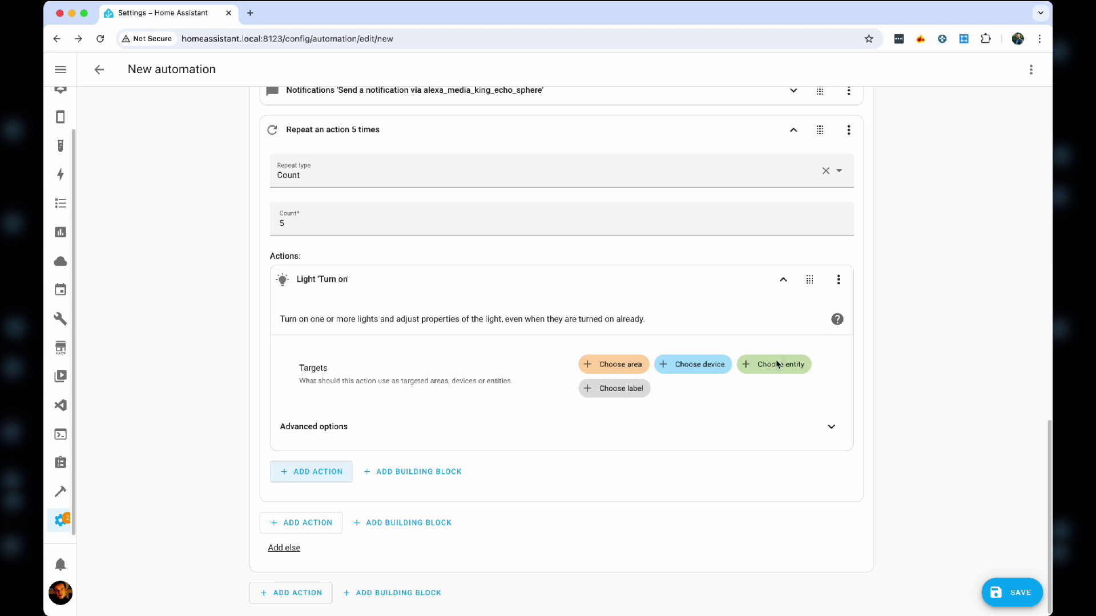
pyautogui.click(777, 364)
pyautogui.write('king le')
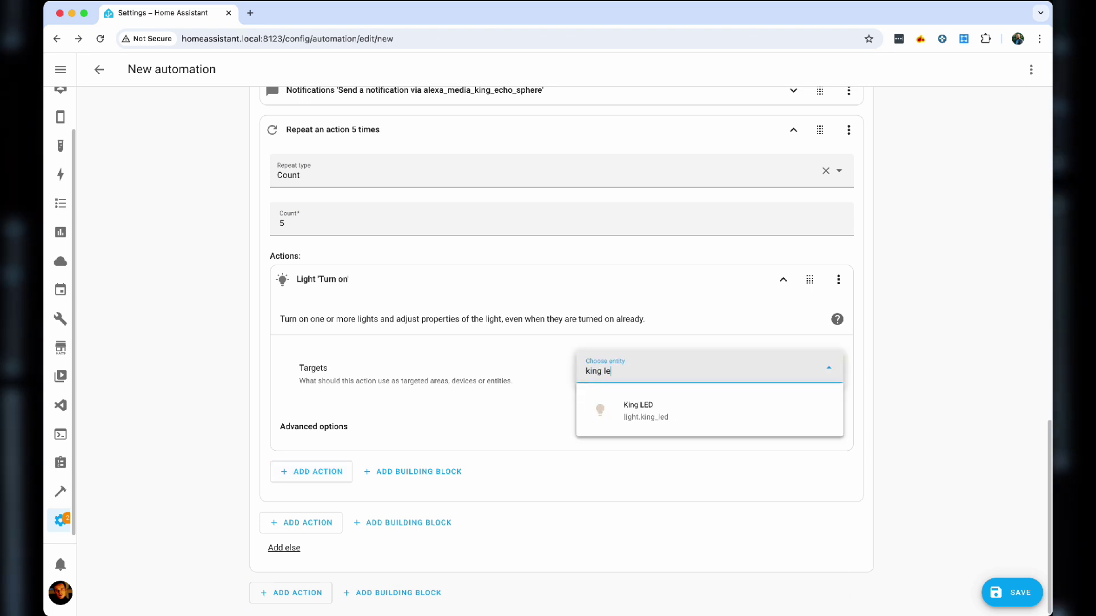
pyautogui.click(693, 409)
pyautogui.scroll(-5, 526, 375)
pyautogui.click(284, 181)
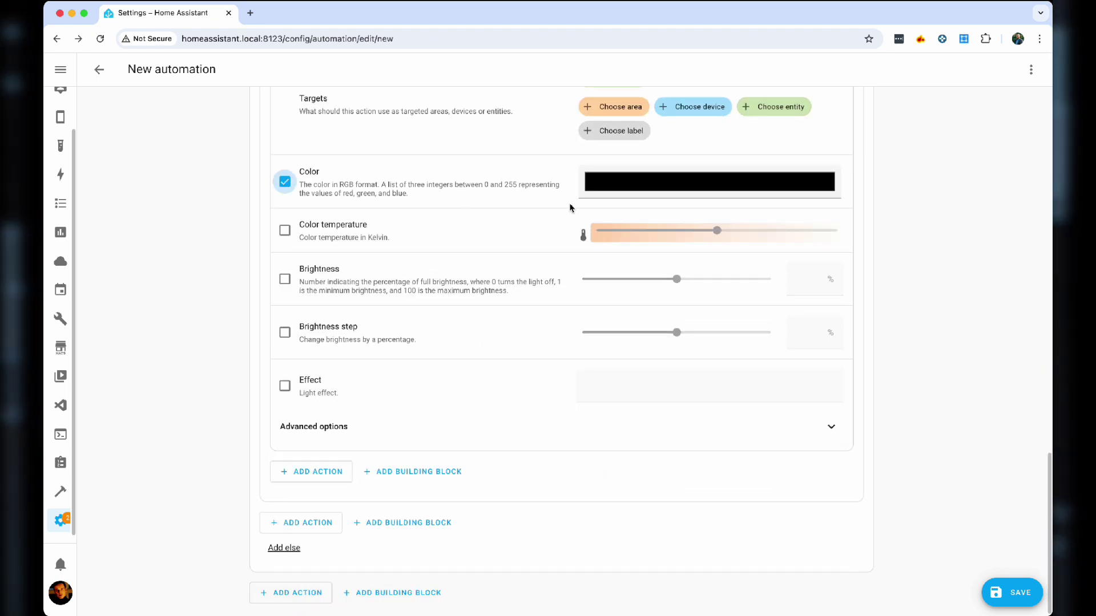
pyautogui.click(711, 184)
pyautogui.click(716, 206)
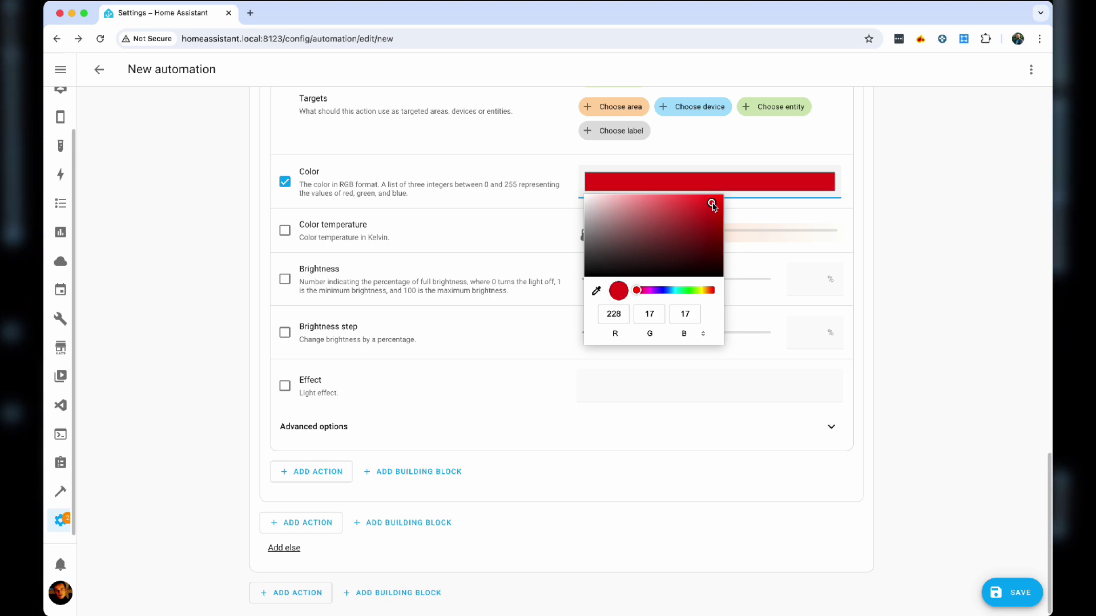
pyautogui.scroll(4, 365, 199)
pyautogui.click(327, 207)
# Step: Follow the turn-on with a 1-second delay
pyautogui.click(323, 474)
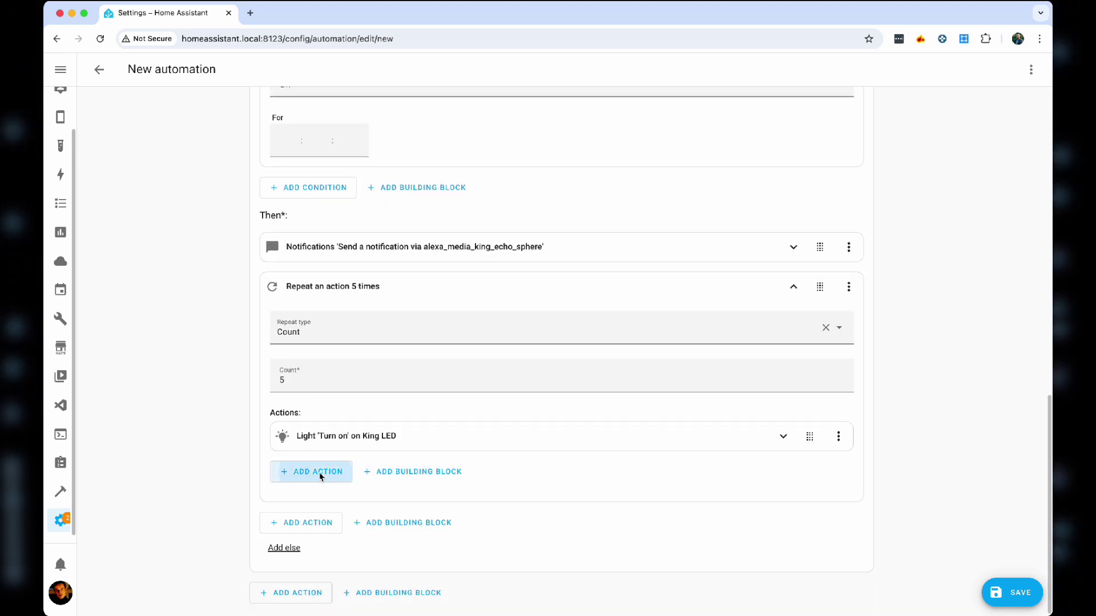
pyautogui.write('wait')
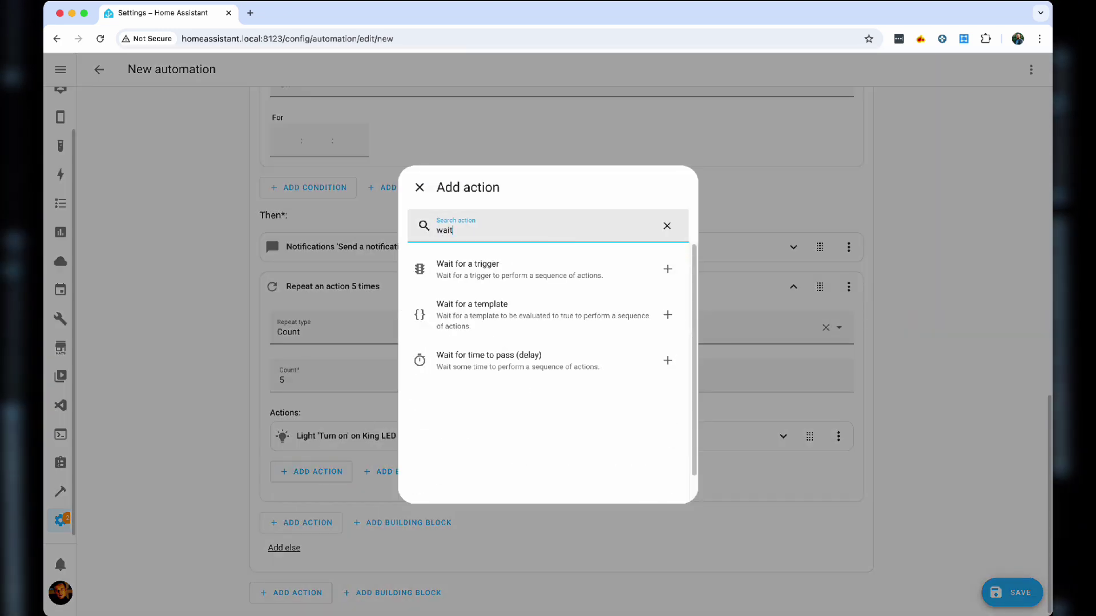
pyautogui.click(521, 360)
pyautogui.click(362, 490)
pyautogui.write('1')
# Step: Add a Light: Turn off action for King LED
pyautogui.click(311, 535)
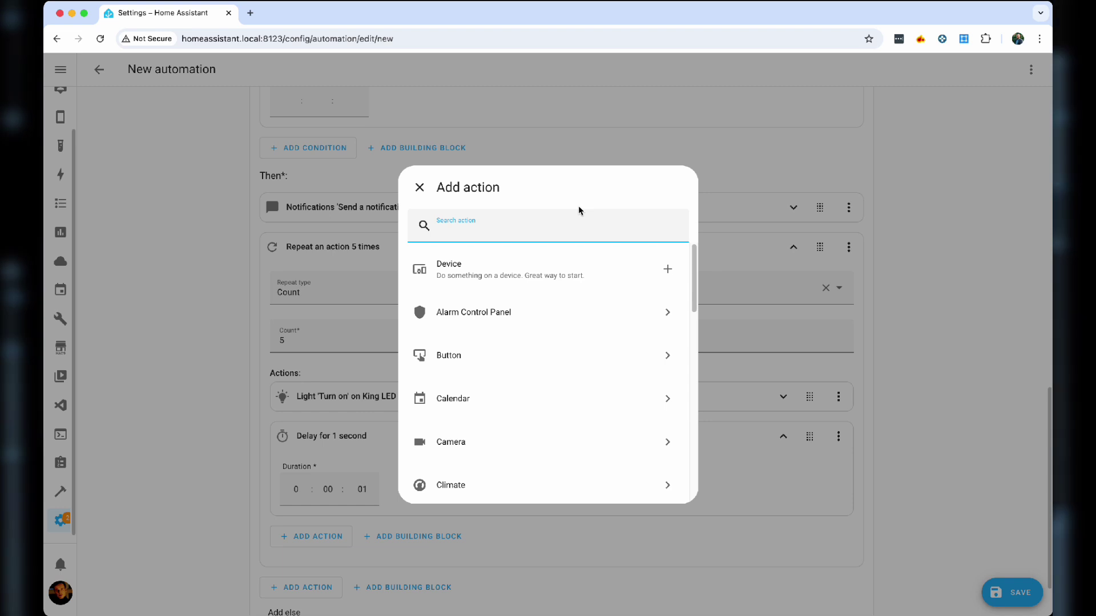
pyautogui.write('light tu')
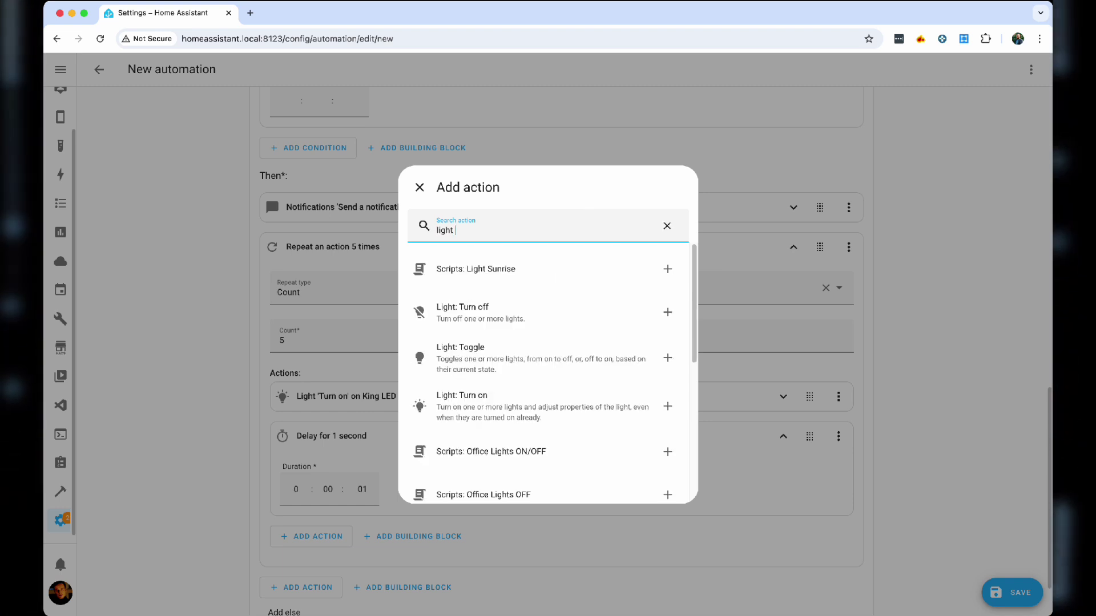
pyautogui.click(523, 320)
pyautogui.click(754, 390)
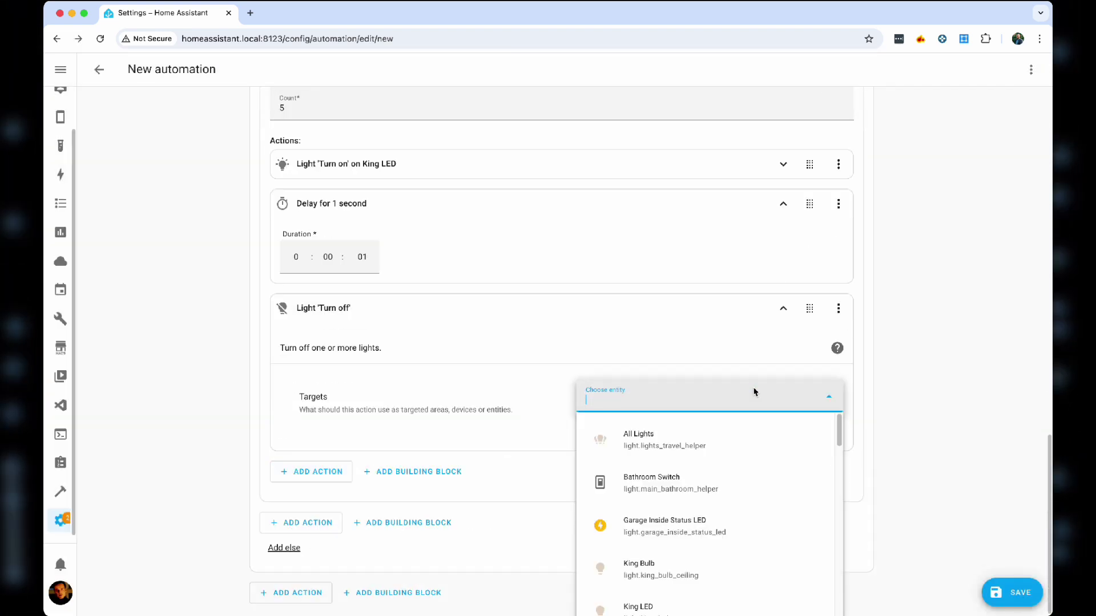
pyautogui.write('king led')
pyautogui.click(703, 439)
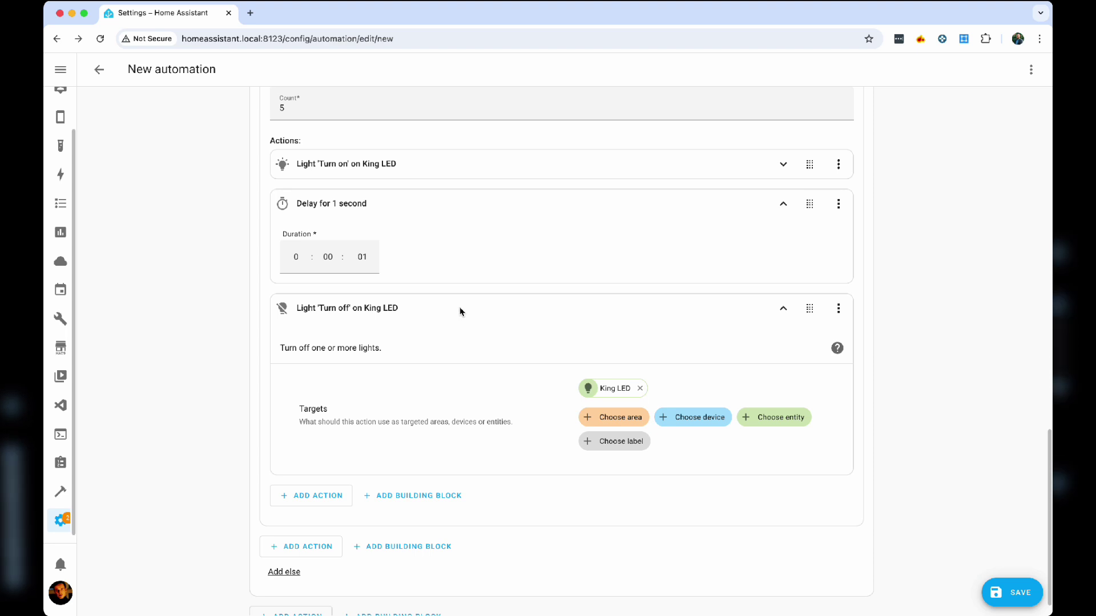
pyautogui.click(460, 308)
# Step: End the loop with another 1-second delay after the turn-off
pyautogui.click(327, 473)
pyautogui.write('wait')
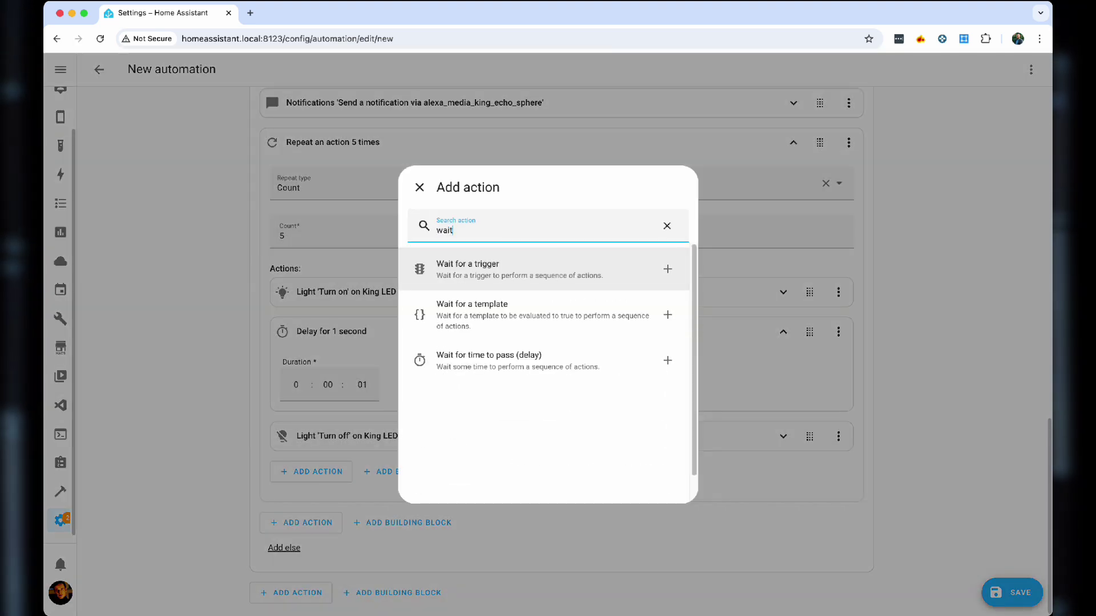
pyautogui.click(537, 351)
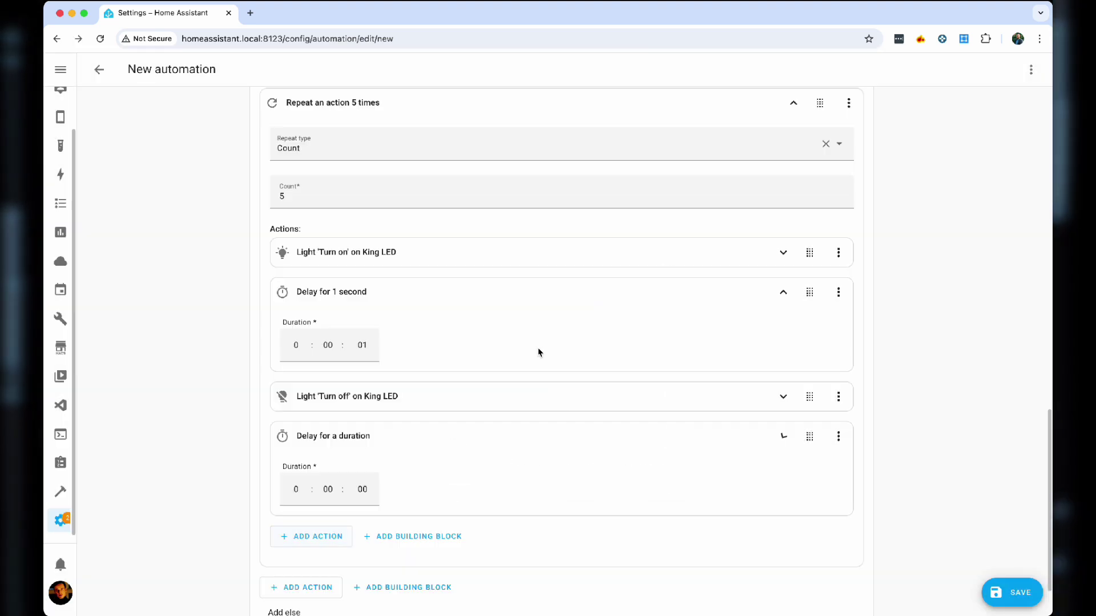
pyautogui.click(366, 491)
pyautogui.write('1')
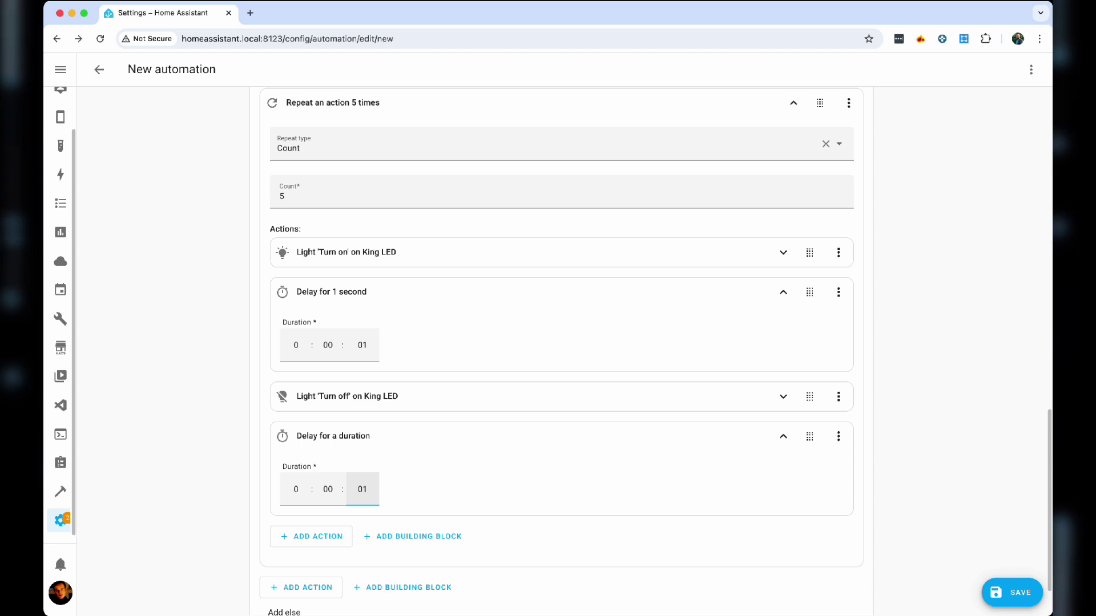
pyautogui.click(508, 441)
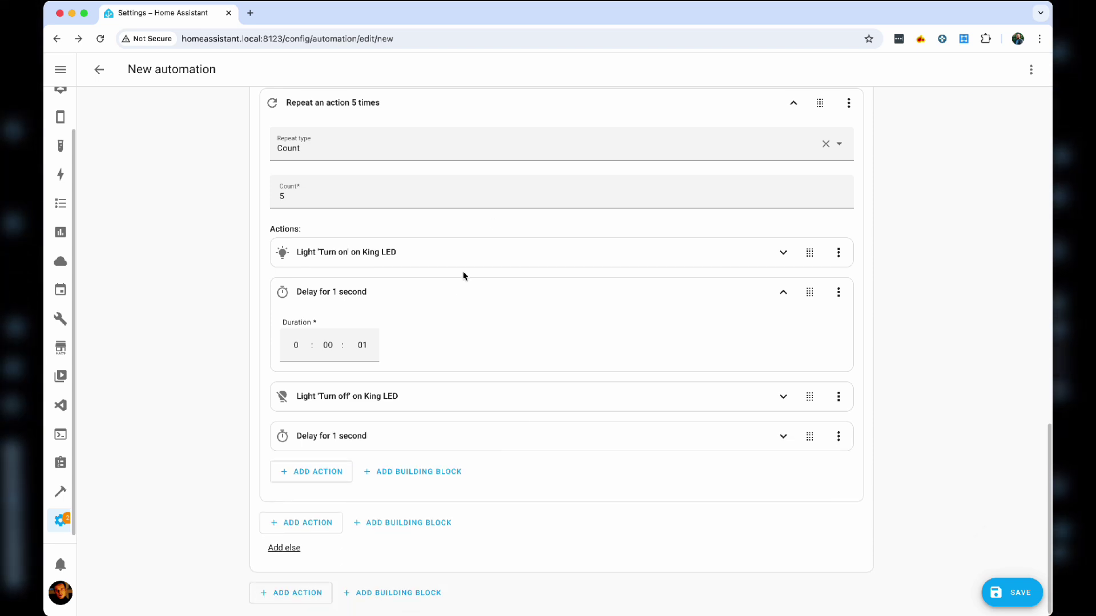
pyautogui.click(750, 288)
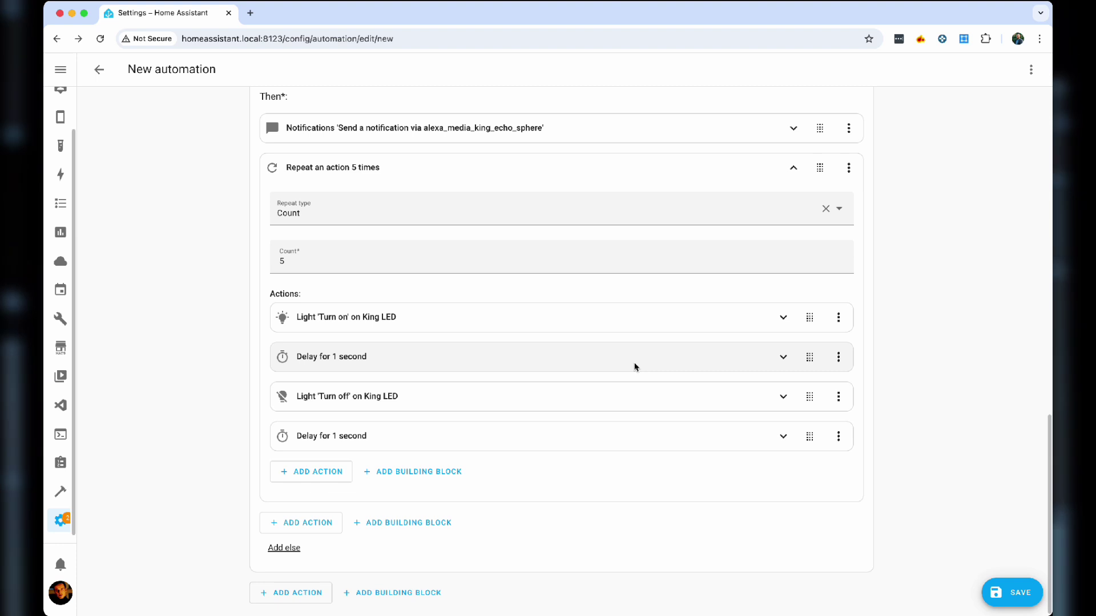
# Step: Add a Scenes: Activate action for King Mood after the repeat loop
pyautogui.click(308, 523)
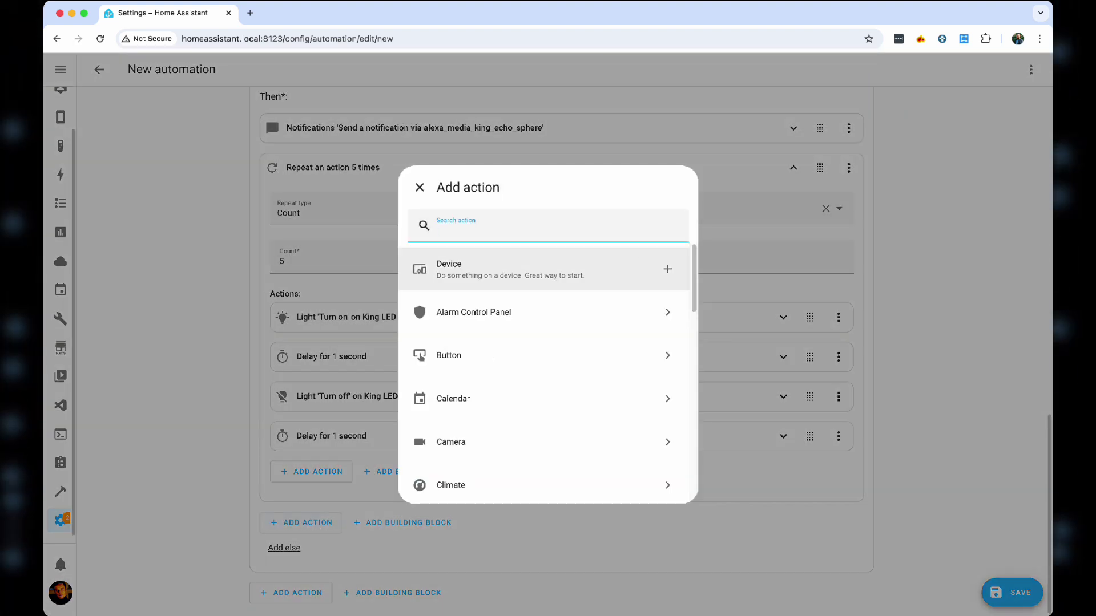
pyautogui.write('scene')
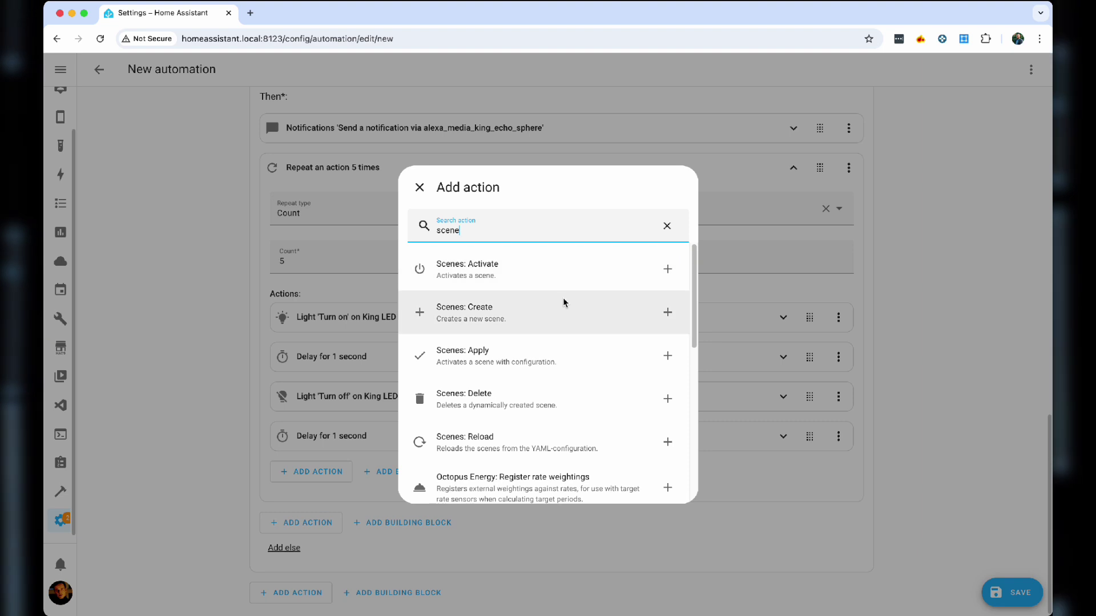
pyautogui.click(562, 280)
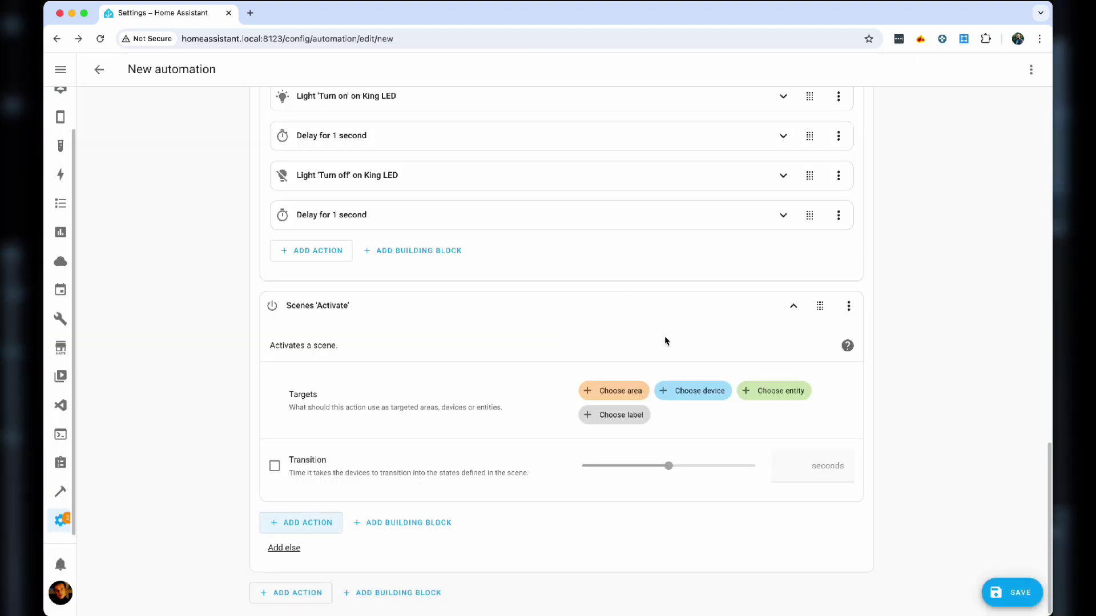
pyautogui.click(767, 388)
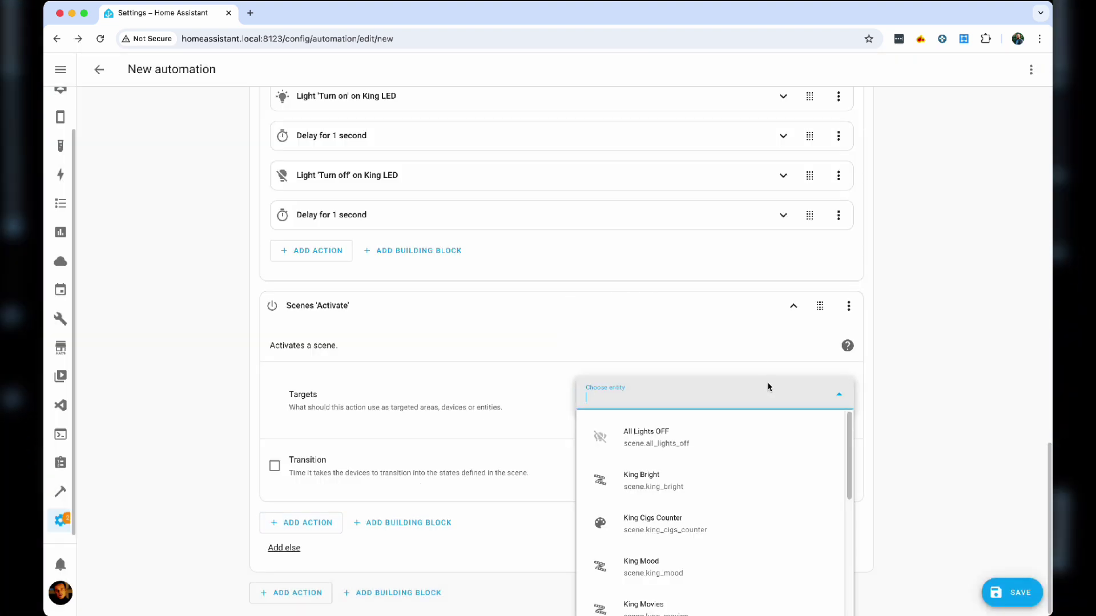
pyautogui.write('king')
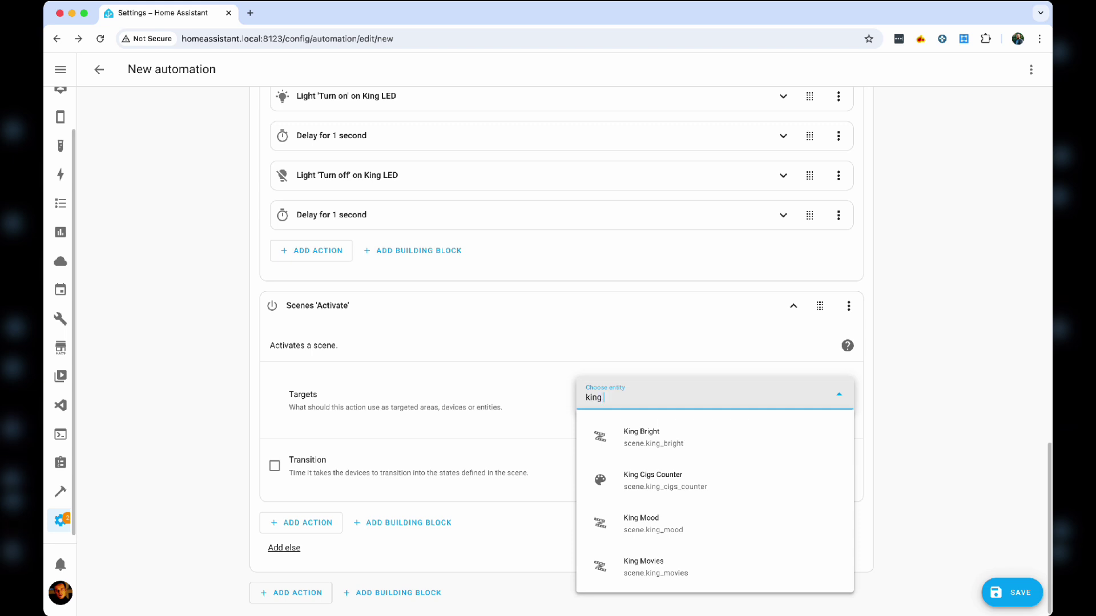
pyautogui.write(' mood')
pyautogui.click(768, 425)
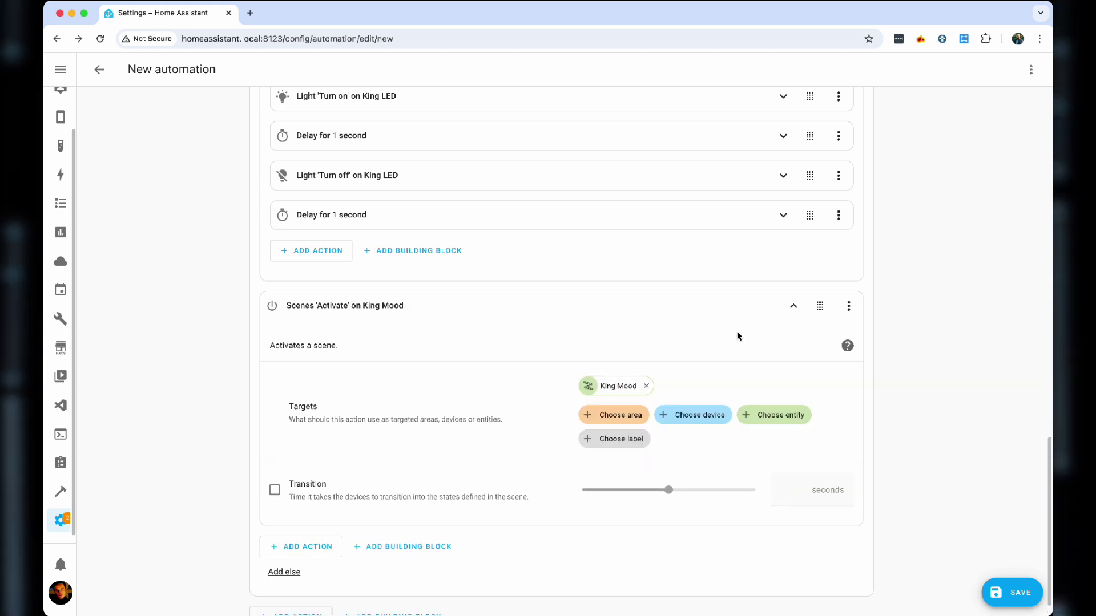
pyautogui.click(791, 306)
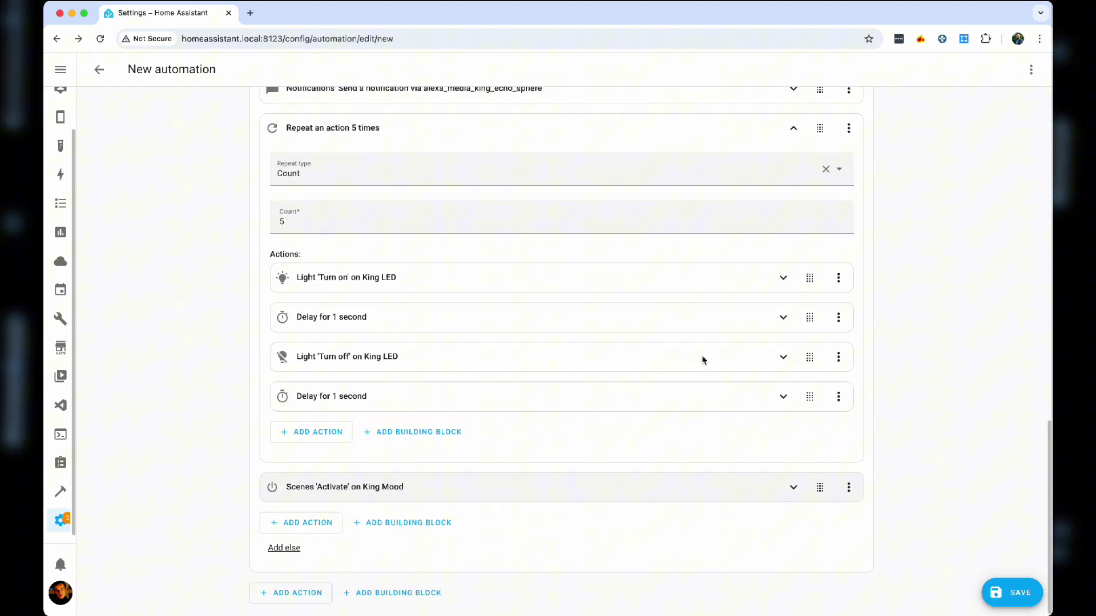
# Step: Add a second if-then block with a State condition on Office Socket Monitors LG
pyautogui.click(317, 592)
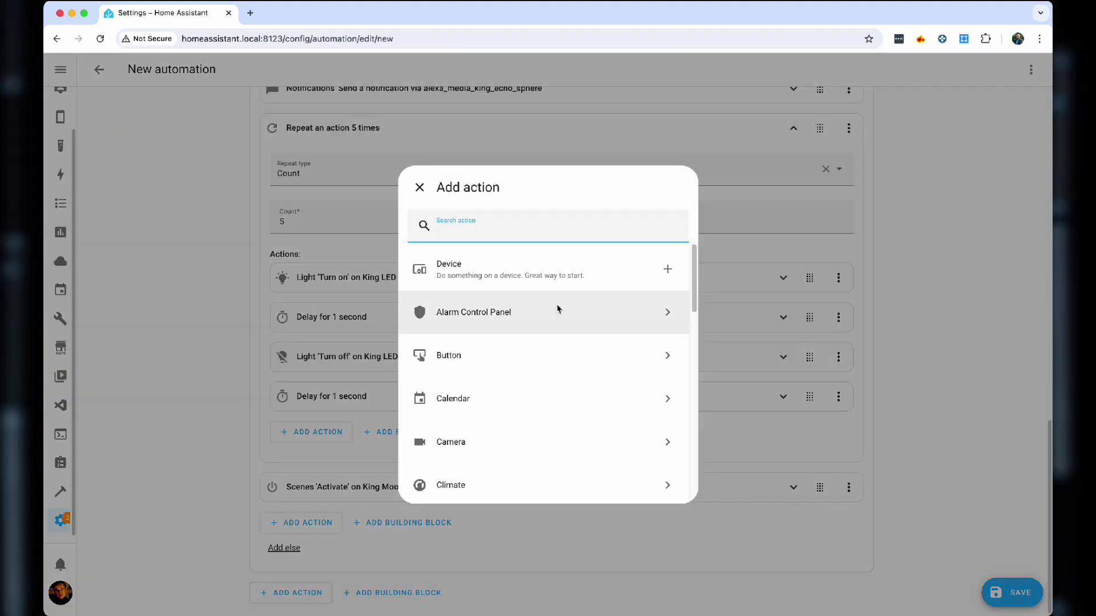
pyautogui.write('if')
pyautogui.click(511, 262)
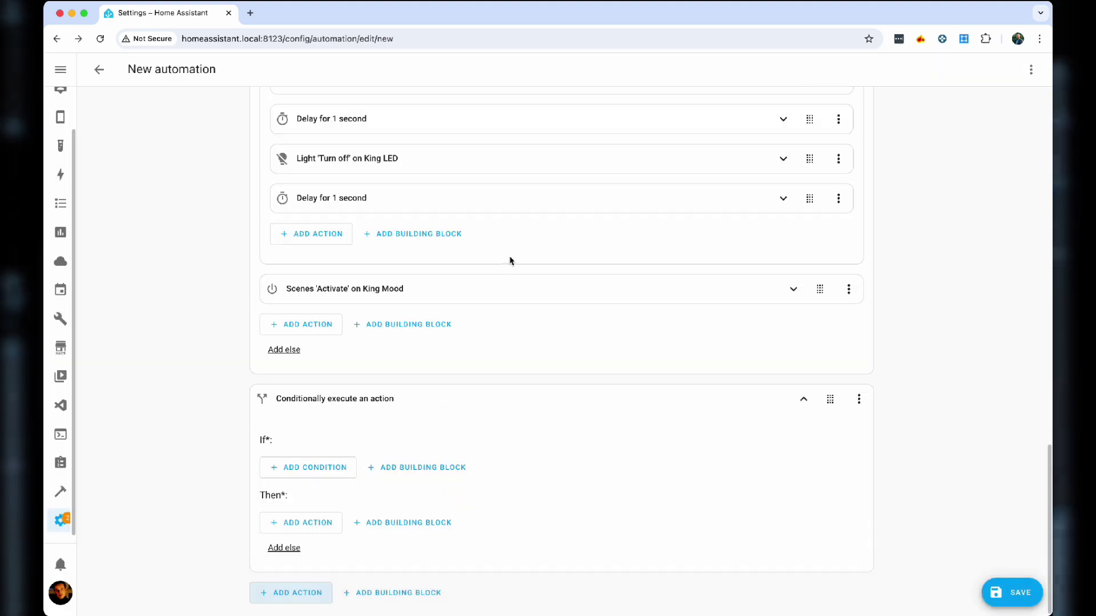
pyautogui.click(313, 471)
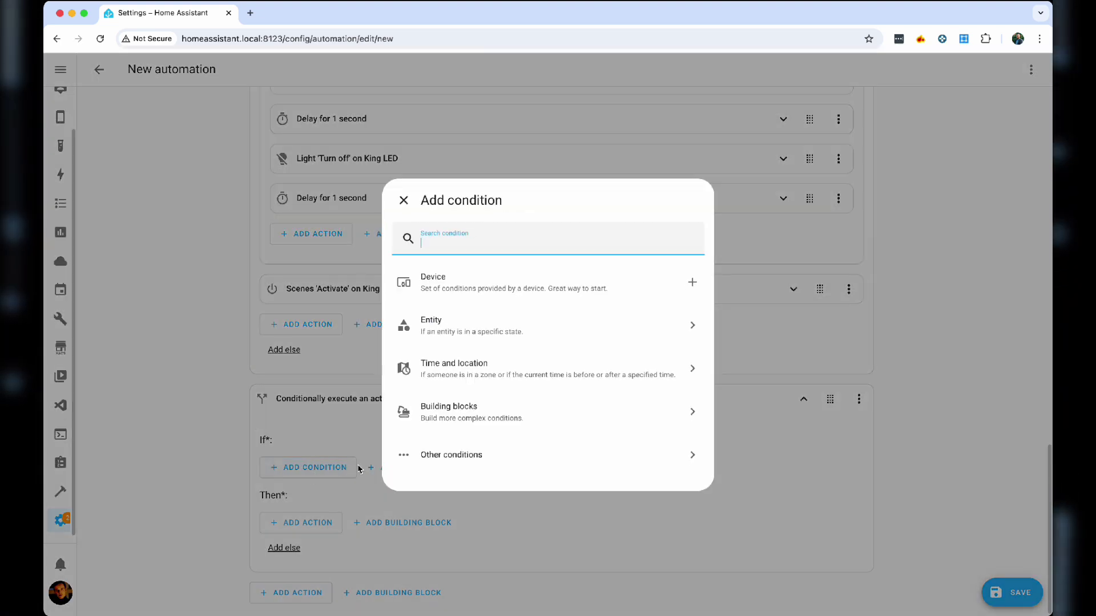
pyautogui.write('state')
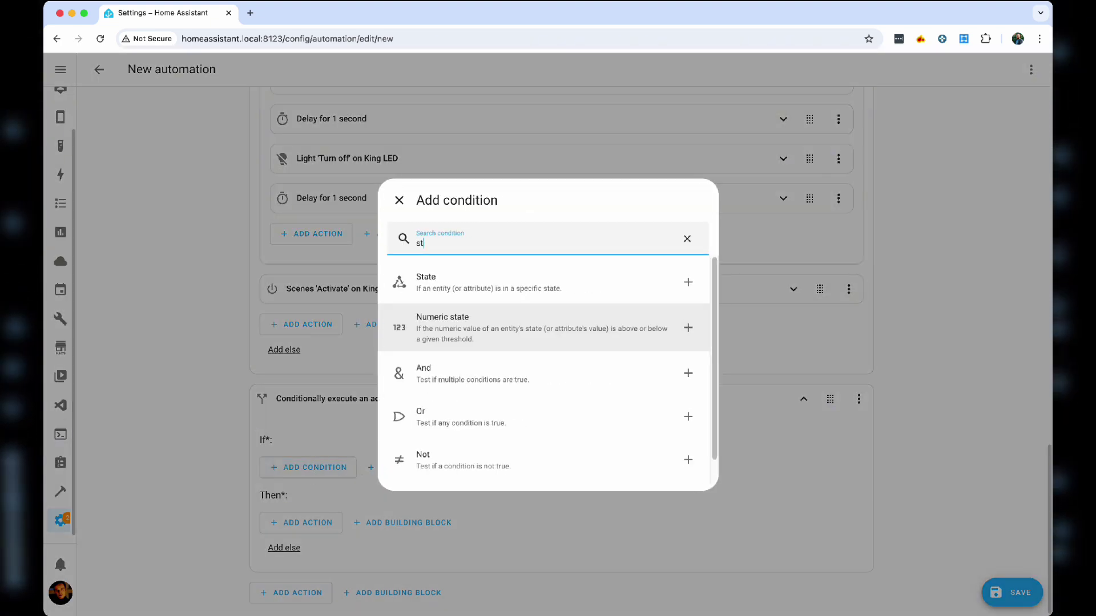
pyautogui.click(479, 284)
pyautogui.click(377, 275)
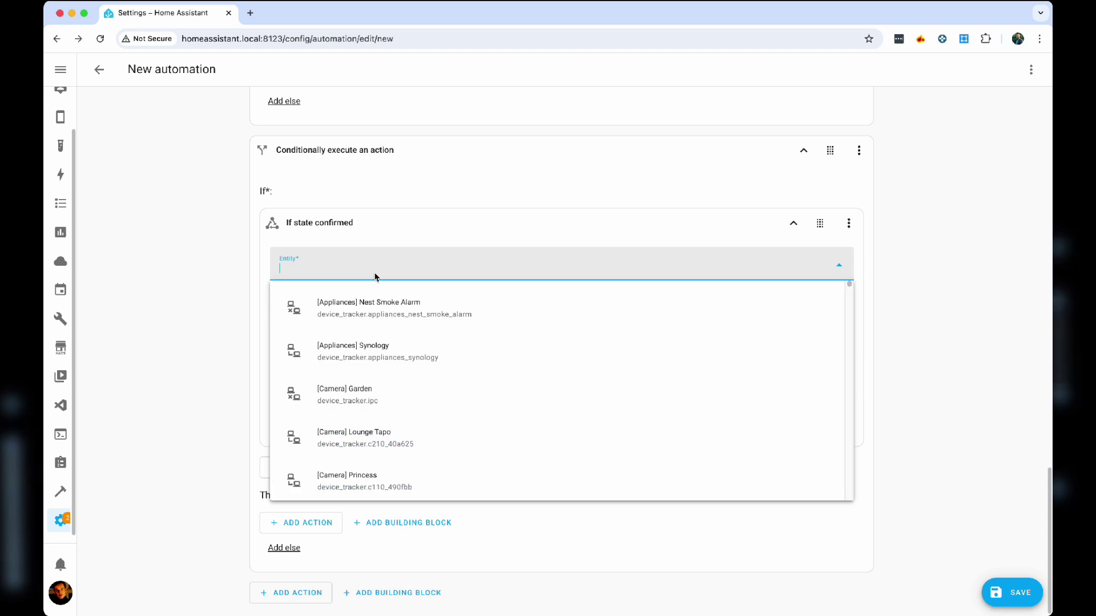
pyautogui.write('office monit')
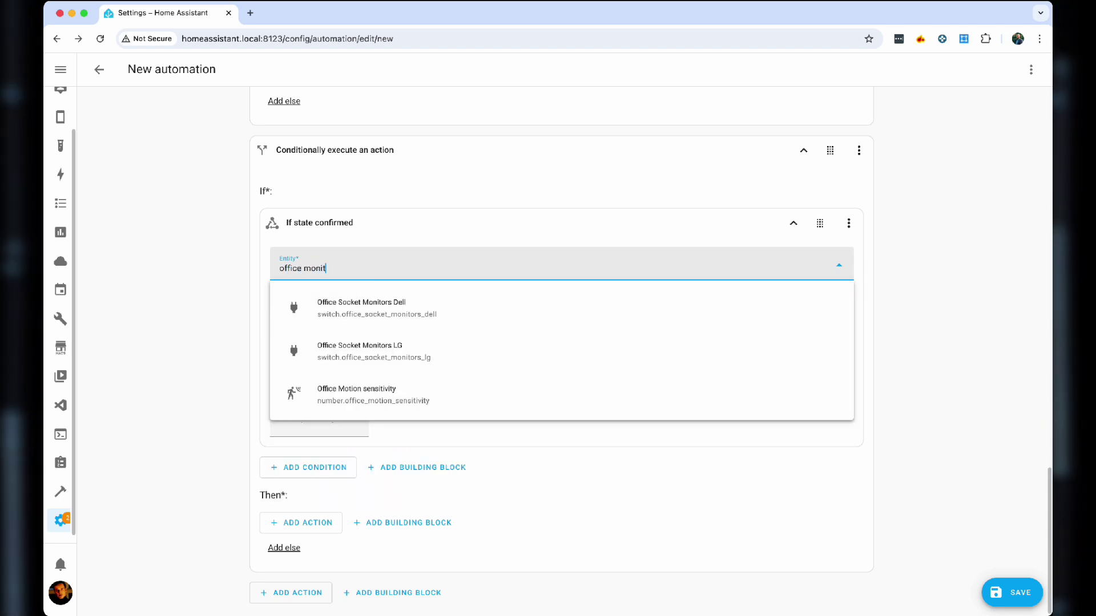
pyautogui.press('Down')
pyautogui.press('Down')
pyautogui.press('Return')
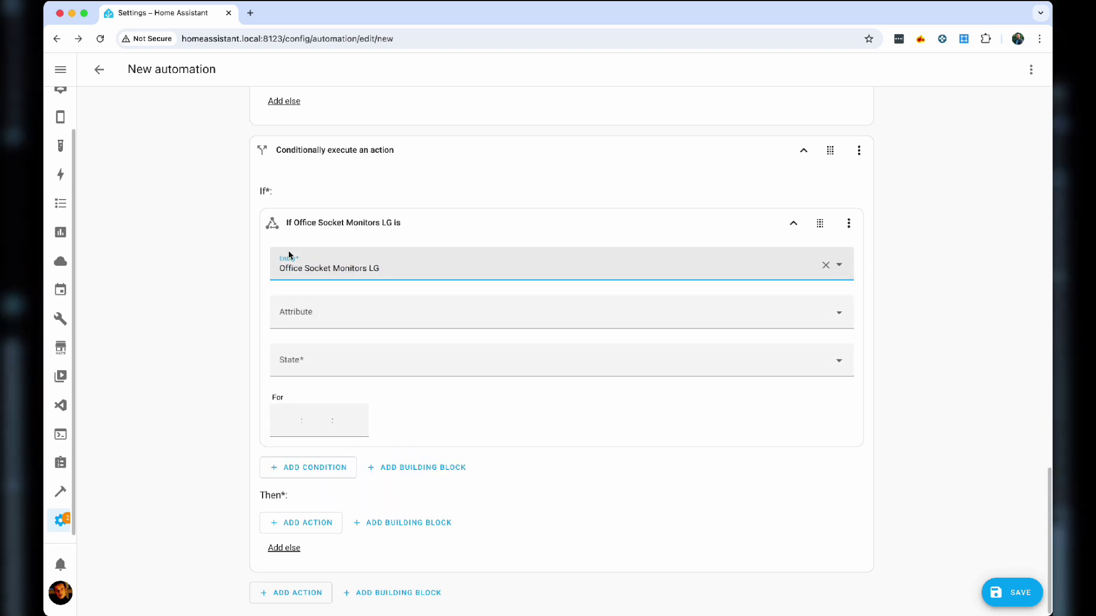
pyautogui.click(765, 228)
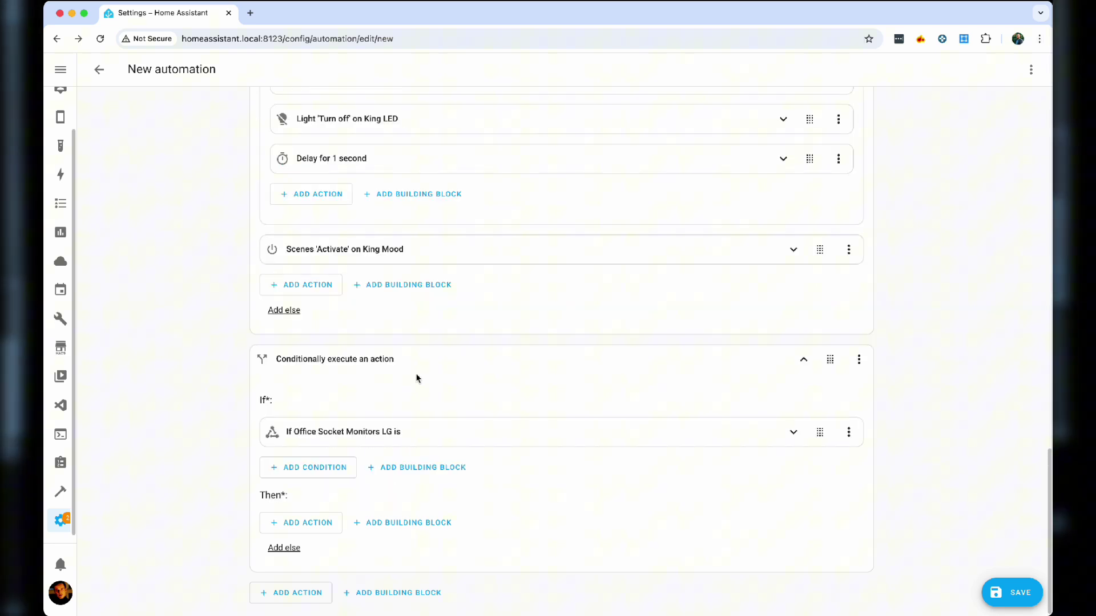
# Step: Add a Time condition from 9:00 to 17:00 on Monday through Friday
pyautogui.click(317, 469)
pyautogui.write('time')
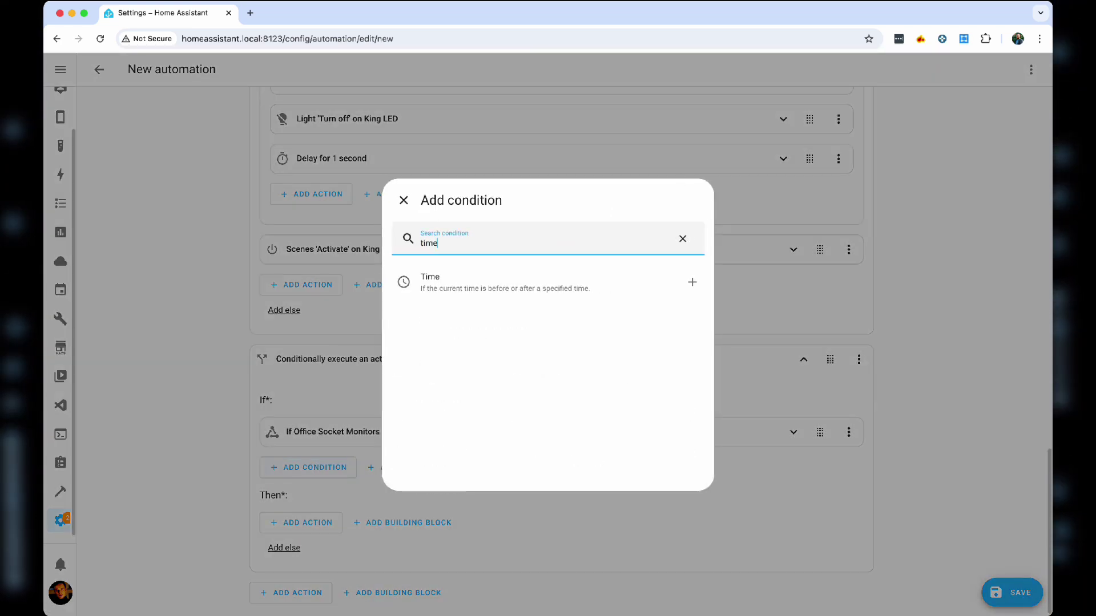
pyautogui.click(551, 287)
pyautogui.scroll(-2, 494, 372)
pyautogui.click(292, 271)
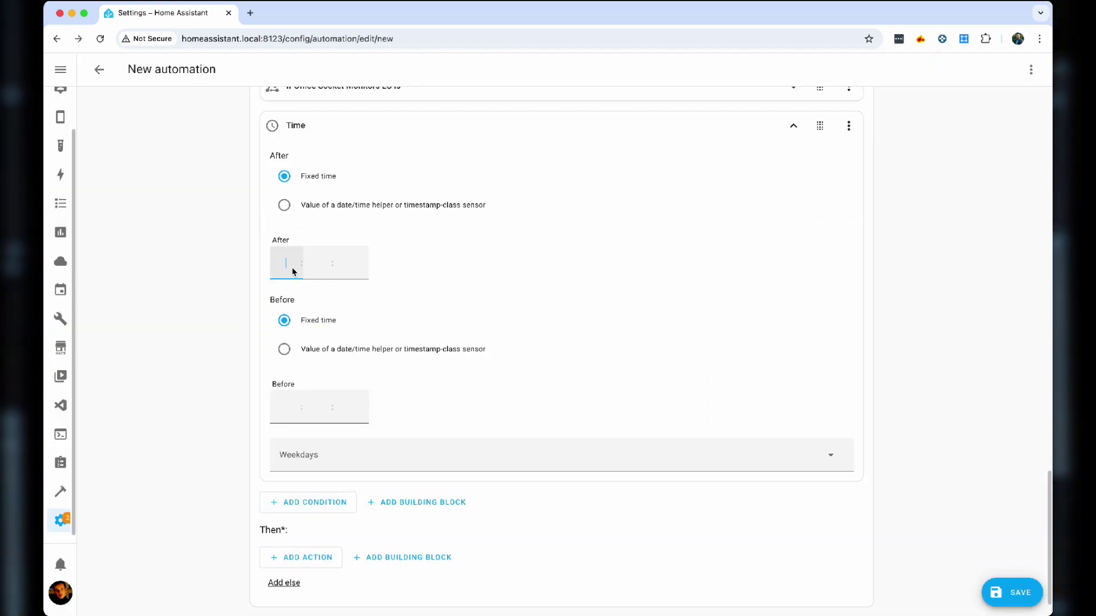
pyautogui.write('9')
pyautogui.click(286, 420)
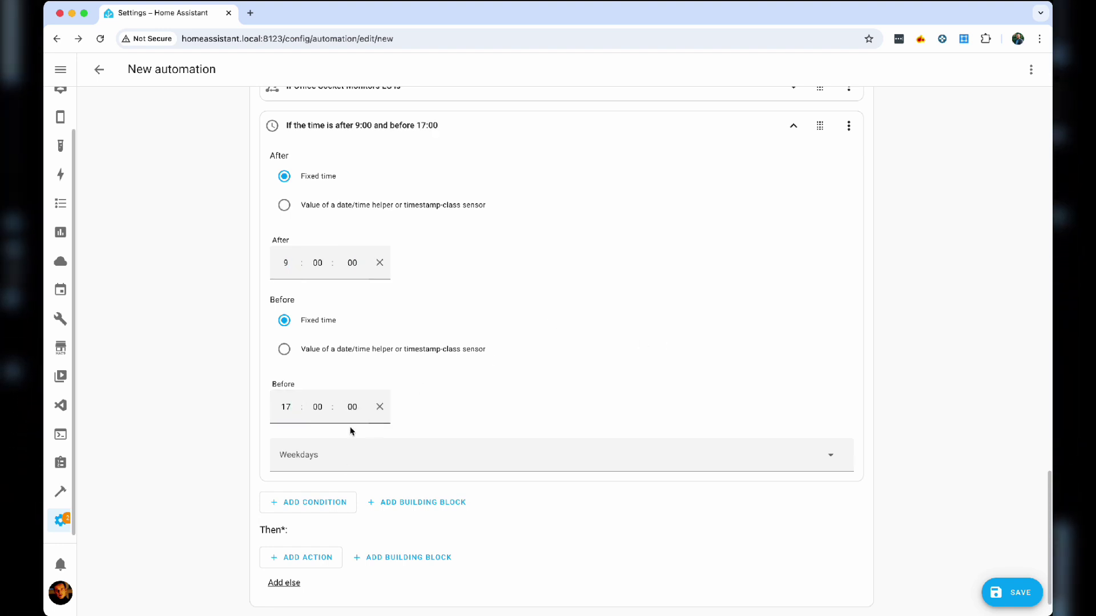
pyautogui.click(349, 455)
pyautogui.click(293, 152)
pyautogui.click(293, 196)
pyautogui.click(293, 239)
pyautogui.click(293, 282)
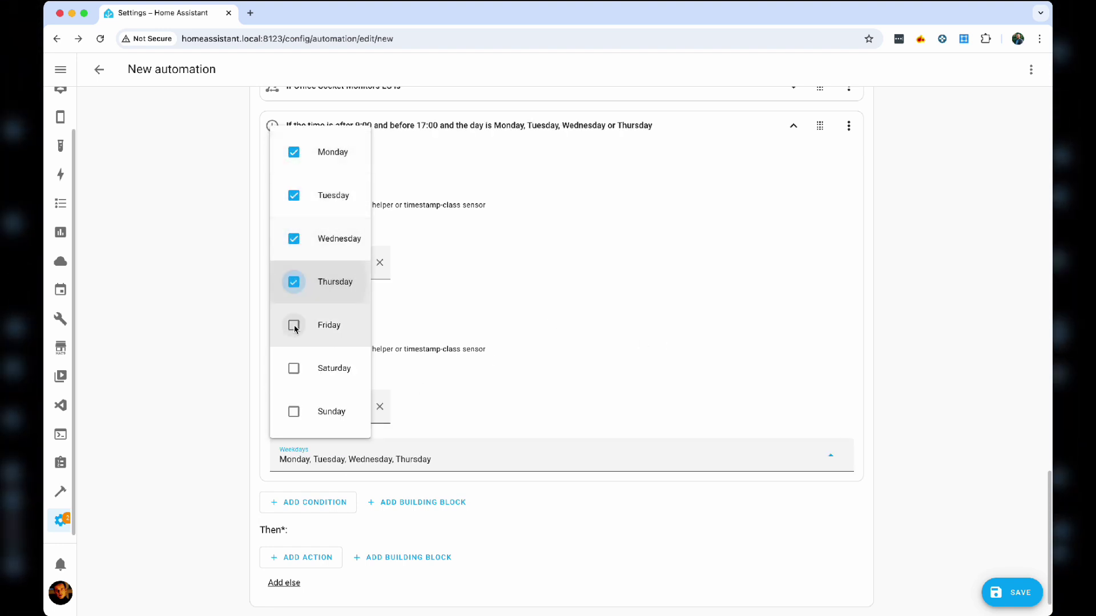
pyautogui.click(294, 326)
pyautogui.click(731, 291)
# Step: Add a Repeat action to the Then branch with a count of 5
pyautogui.click(303, 522)
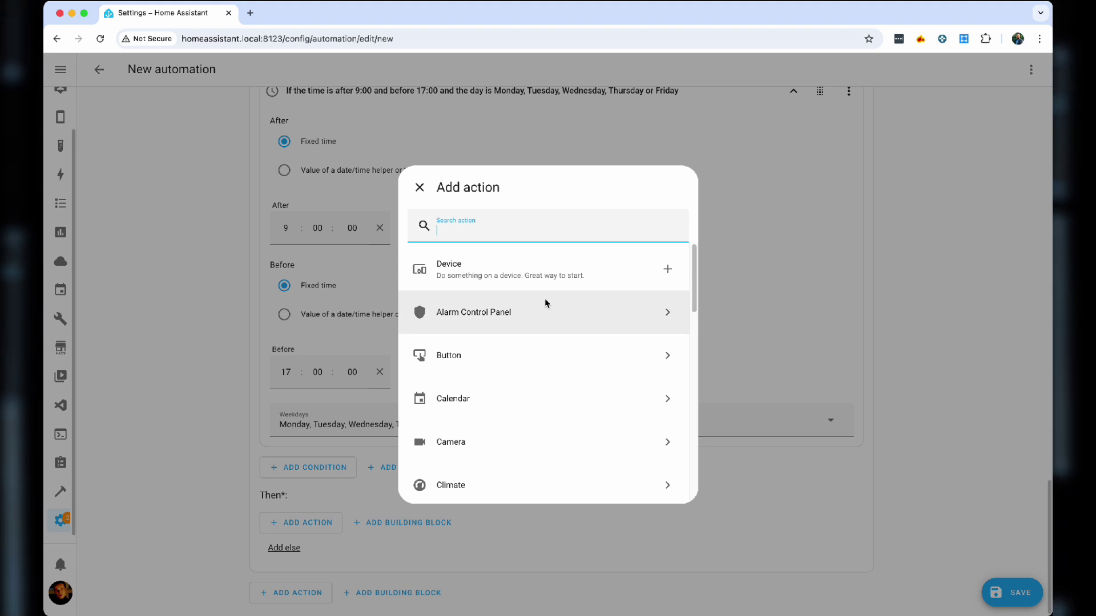
pyautogui.write('repe')
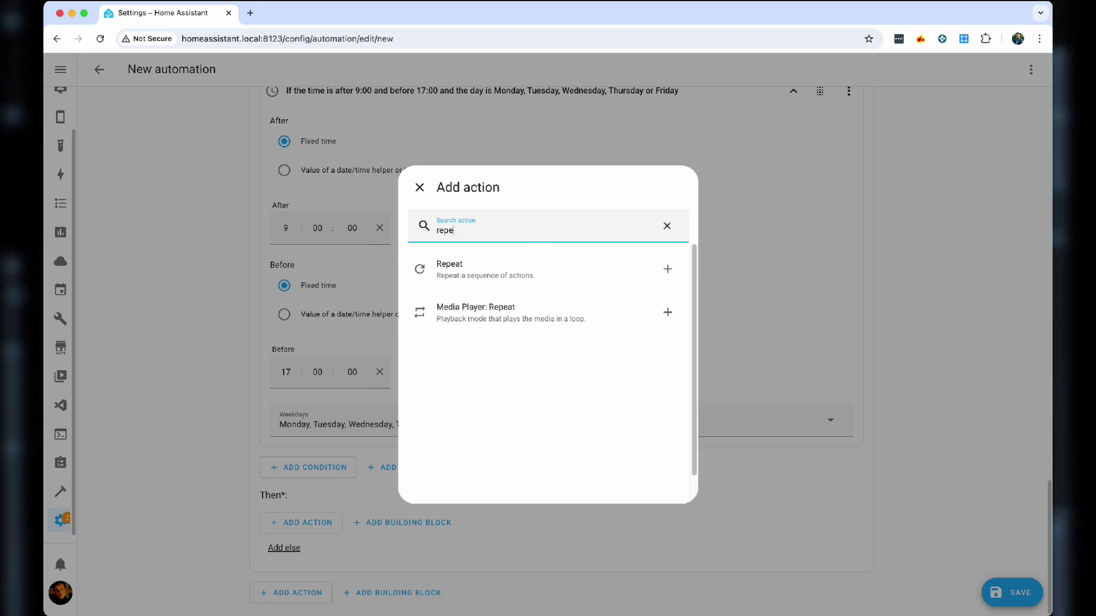
pyautogui.click(502, 267)
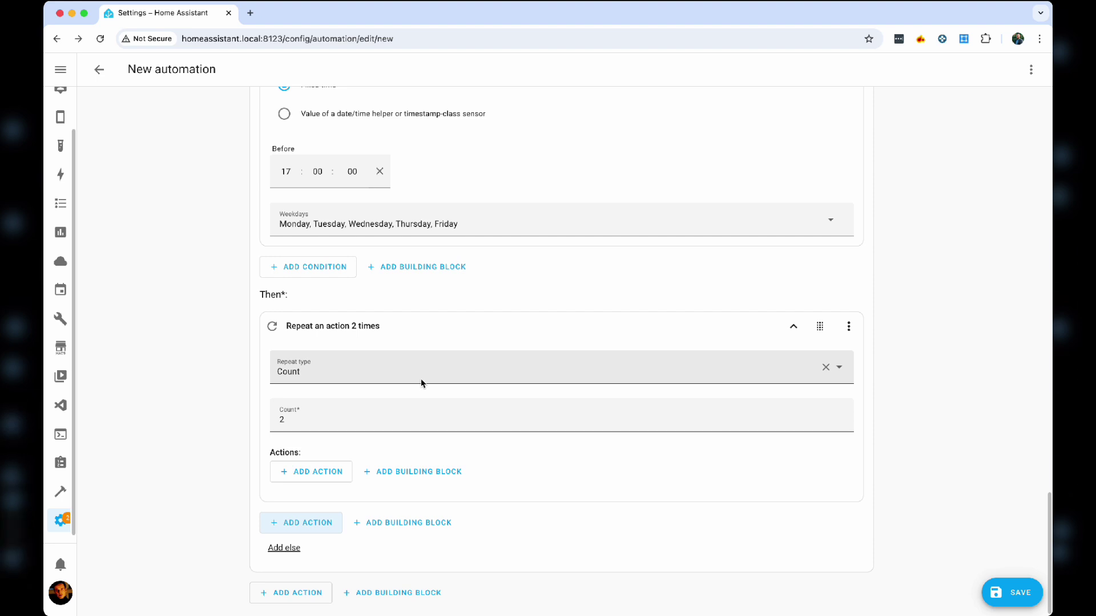
pyautogui.doubleClick(308, 428)
pyautogui.write('5')
# Step: Inside the repeat, turn on the Office light, then delay 1 second
pyautogui.click(301, 469)
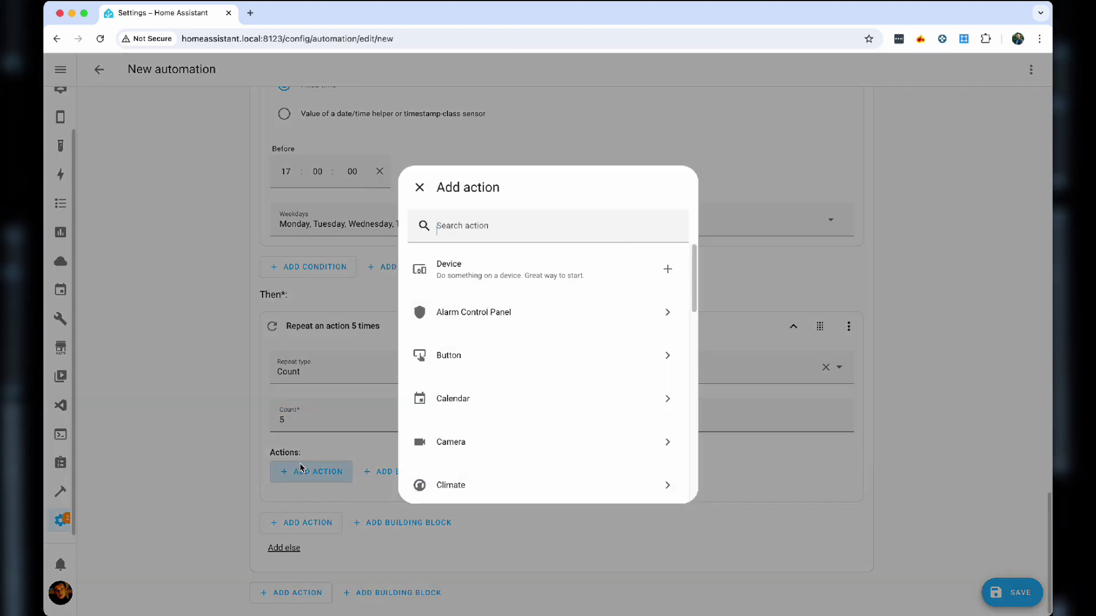
pyautogui.write('light')
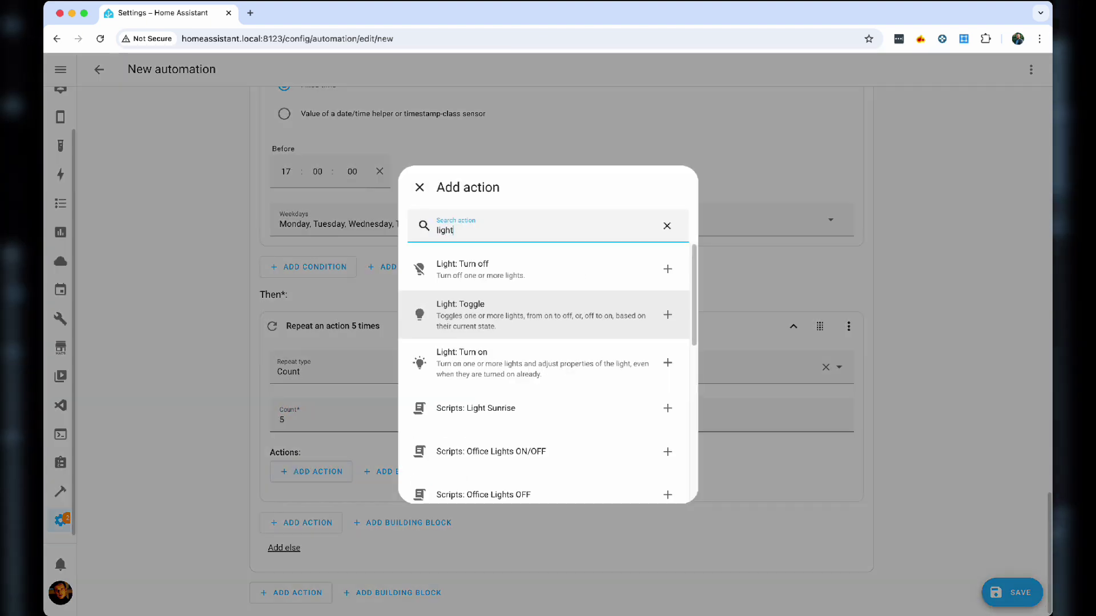
pyautogui.click(521, 358)
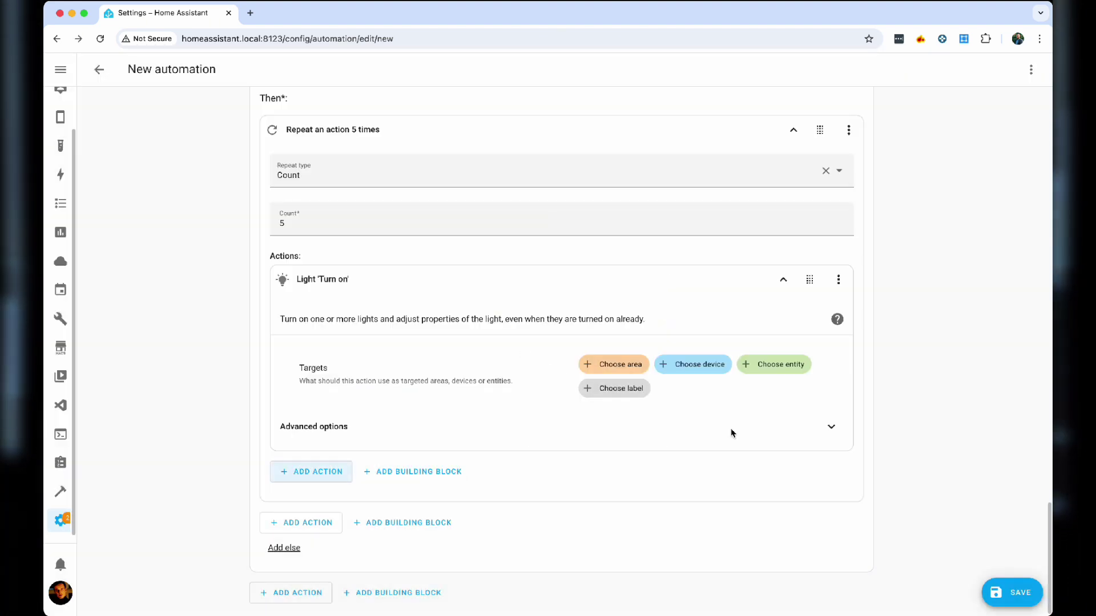
pyautogui.click(776, 369)
pyautogui.write('offi')
pyautogui.click(697, 416)
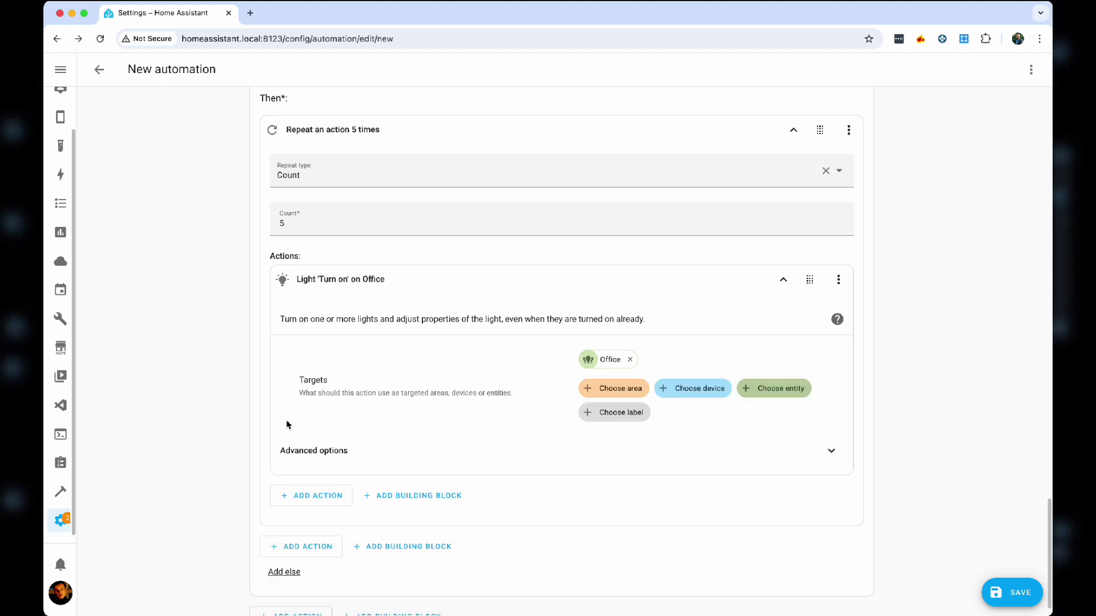
pyautogui.click(324, 495)
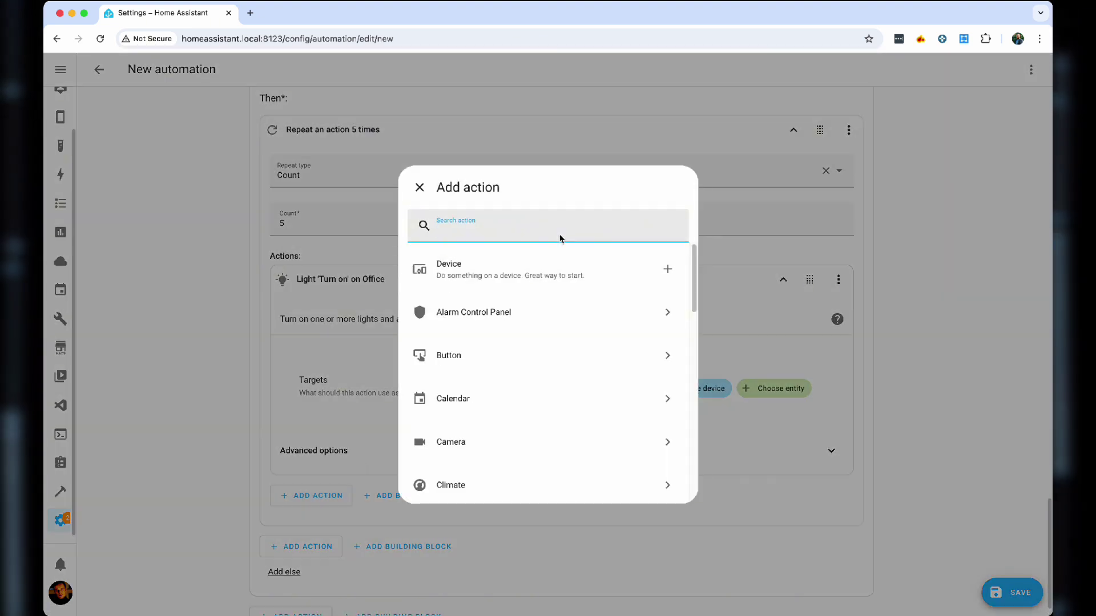
pyautogui.write('wait')
pyautogui.click(573, 352)
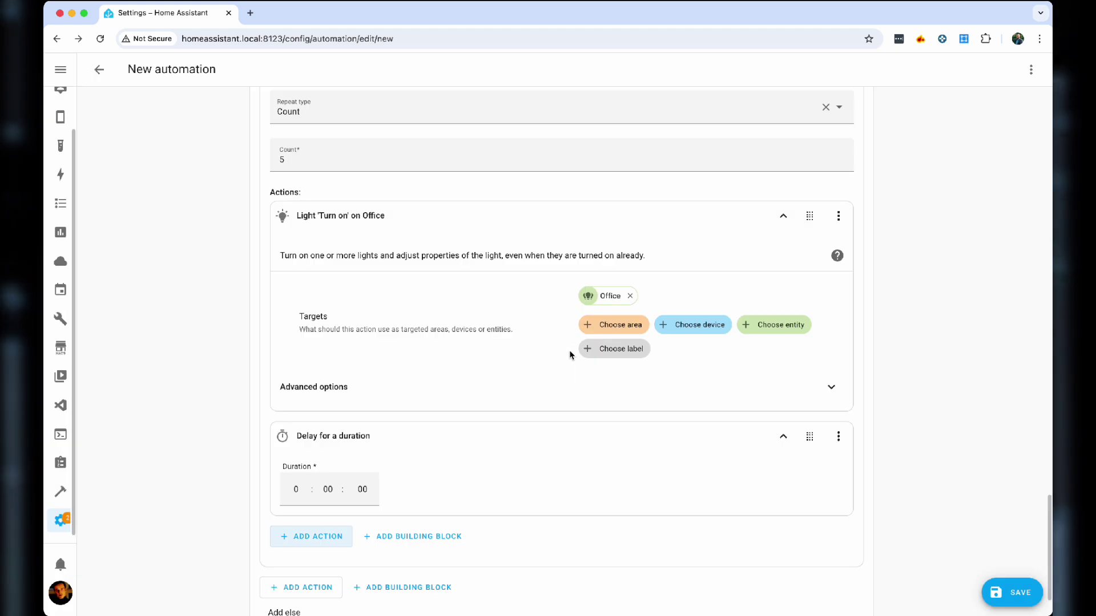
pyautogui.click(365, 486)
pyautogui.write('1')
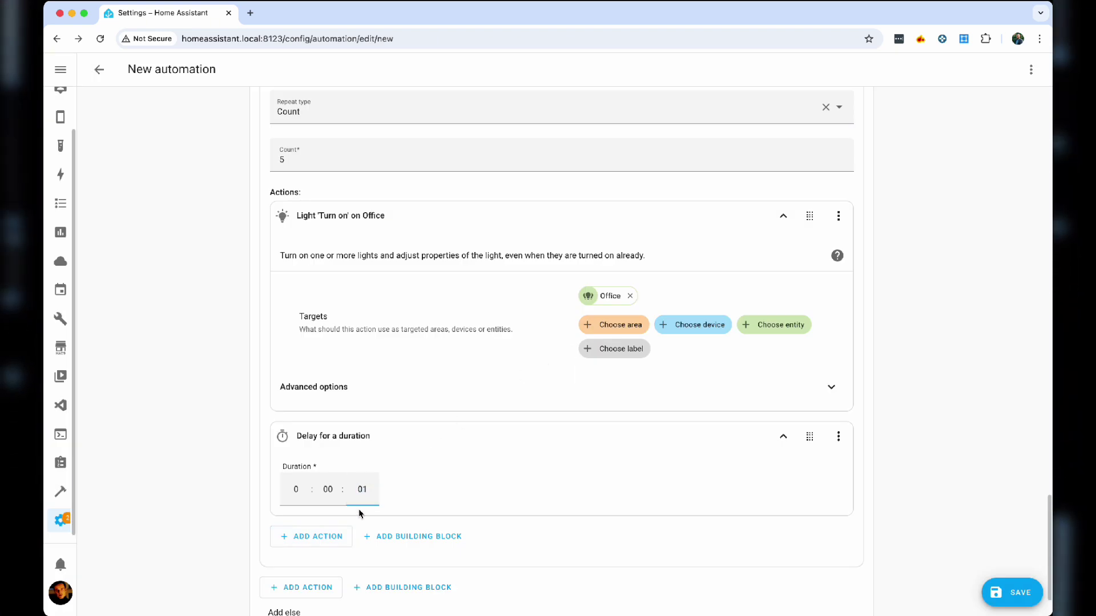
# Step: Add a Light Turn off action for Office, followed by a second delay
pyautogui.click(334, 537)
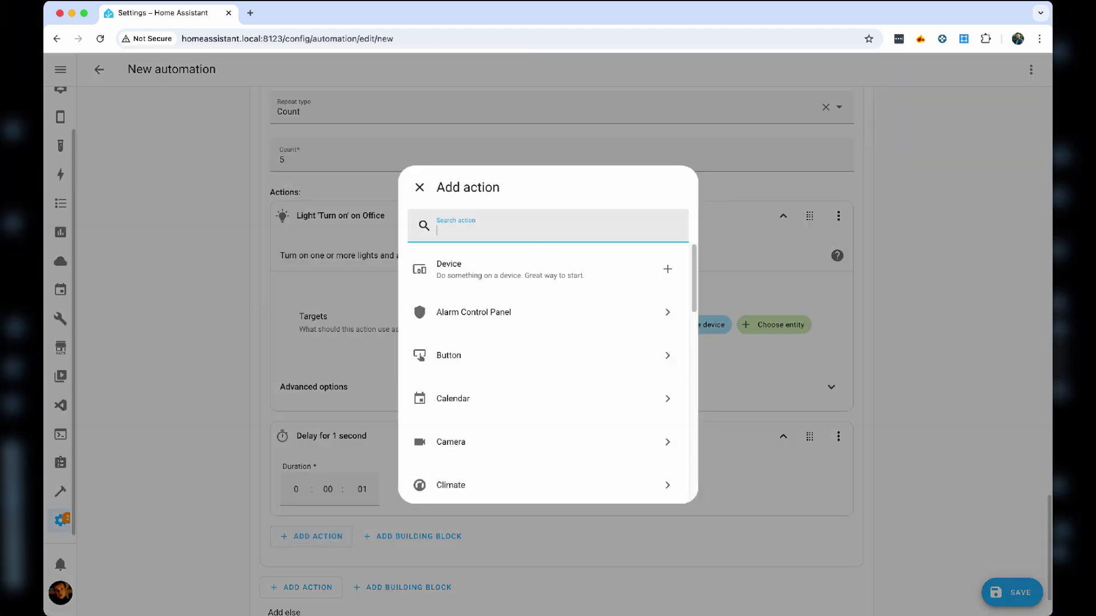
pyautogui.write('light t')
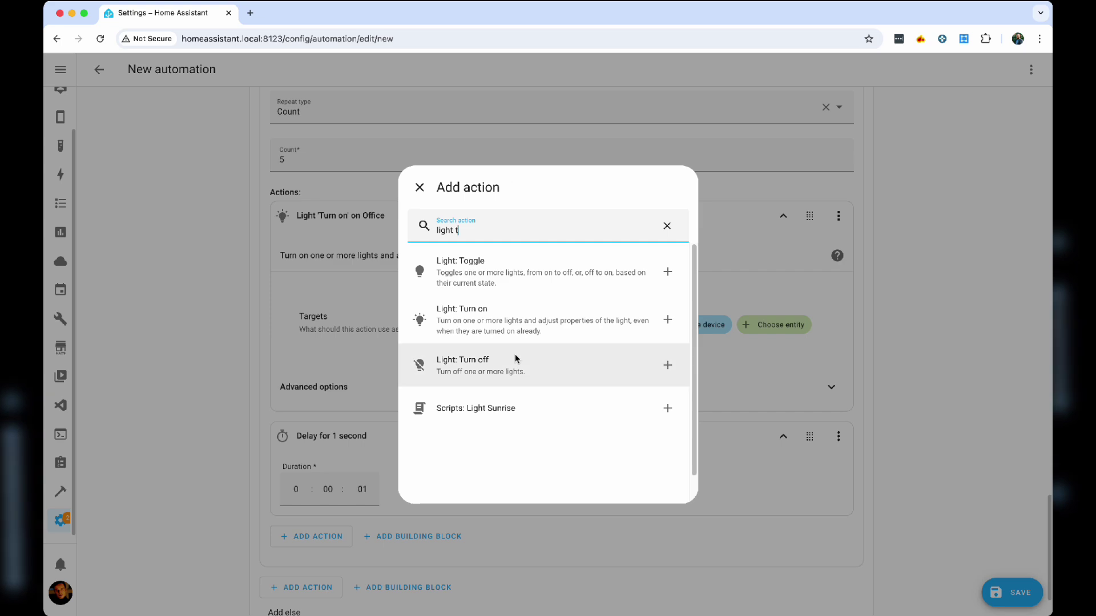
pyautogui.click(516, 360)
pyautogui.click(777, 517)
pyautogui.write('office')
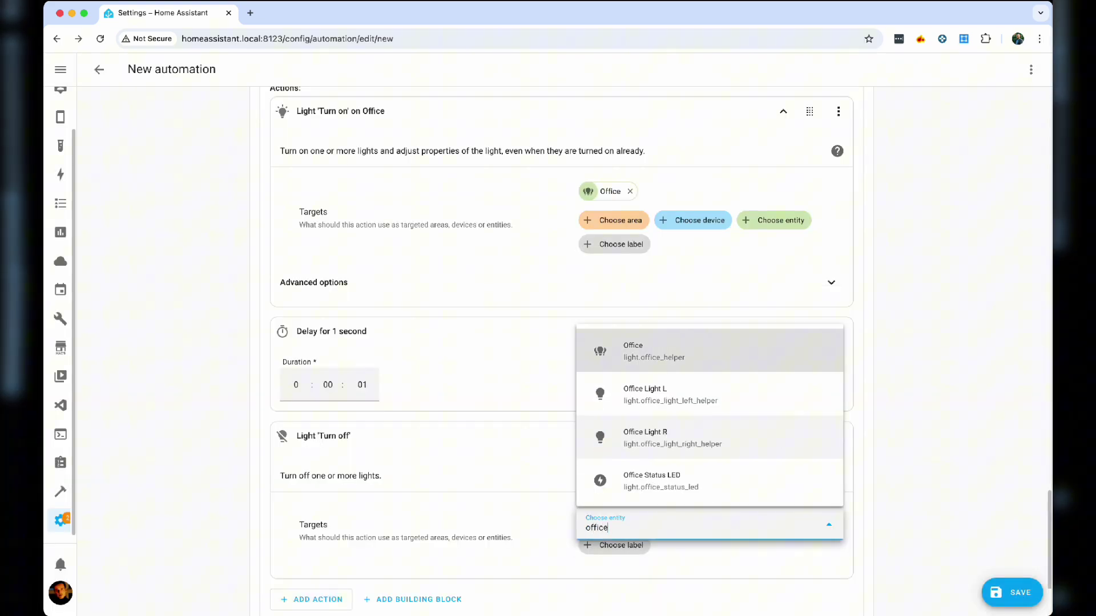
pyautogui.click(693, 368)
pyautogui.scroll(-3, 481, 482)
pyautogui.click(313, 477)
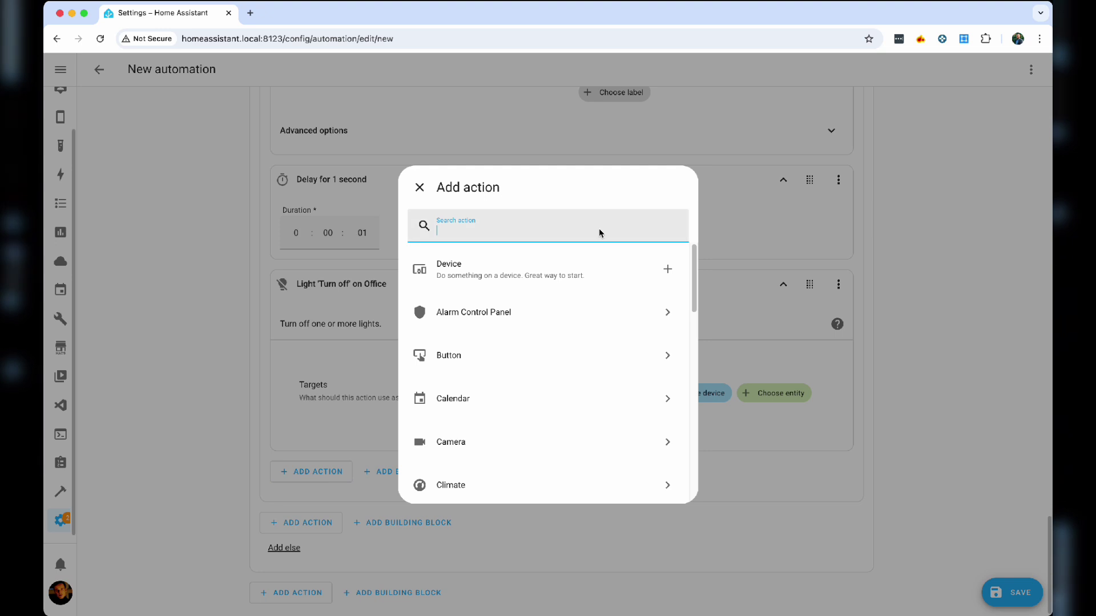
pyautogui.write('wait')
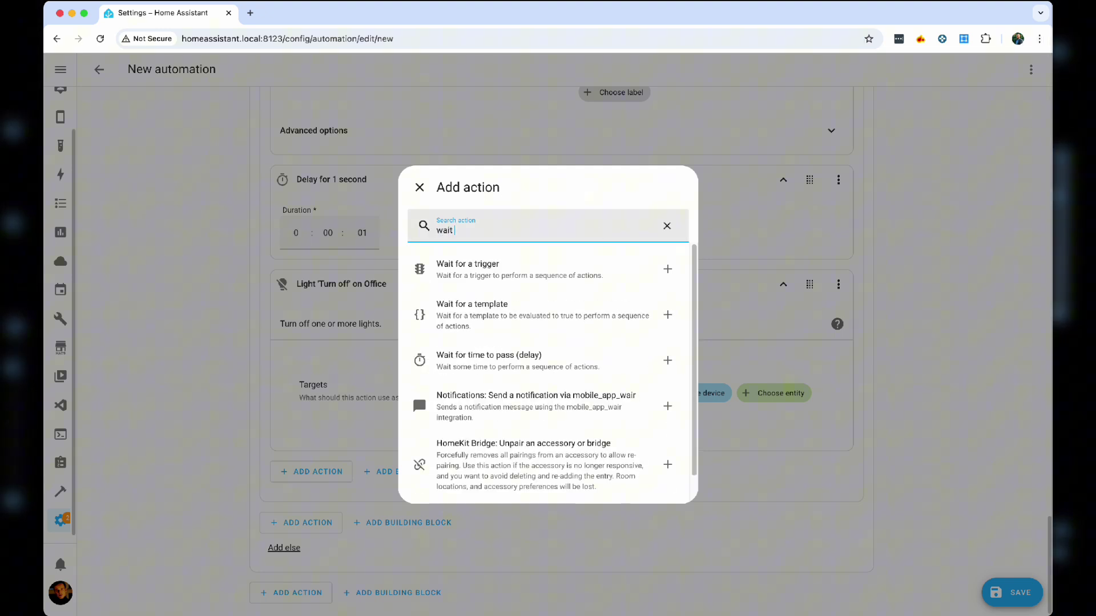
pyautogui.click(667, 360)
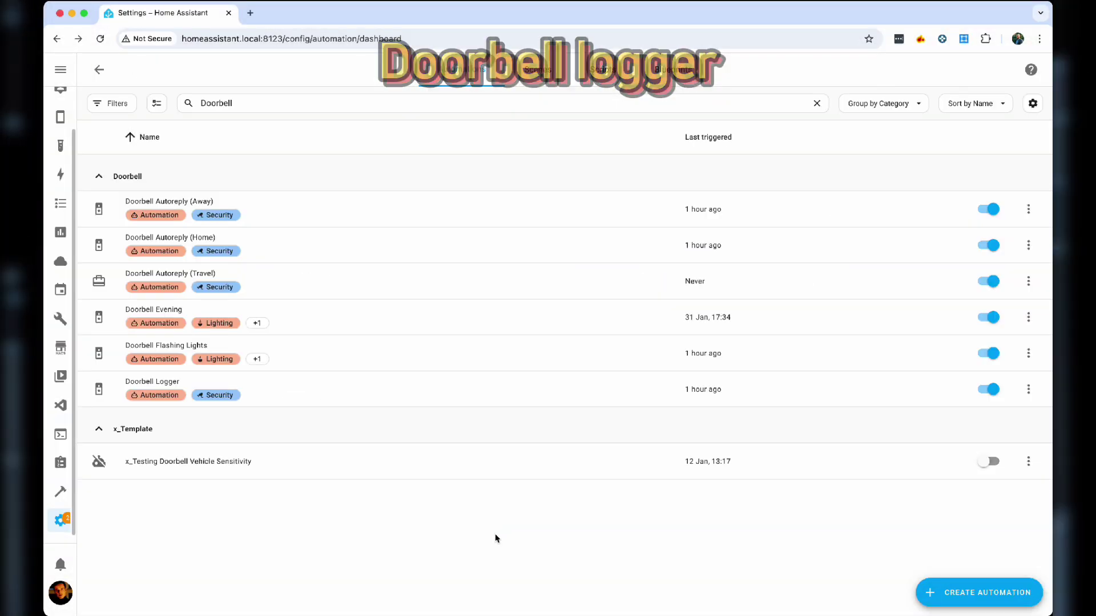
# Step: Open Doorbell Logger and review its Doorbell Visitor Off-to-On trigger
pyautogui.click(379, 402)
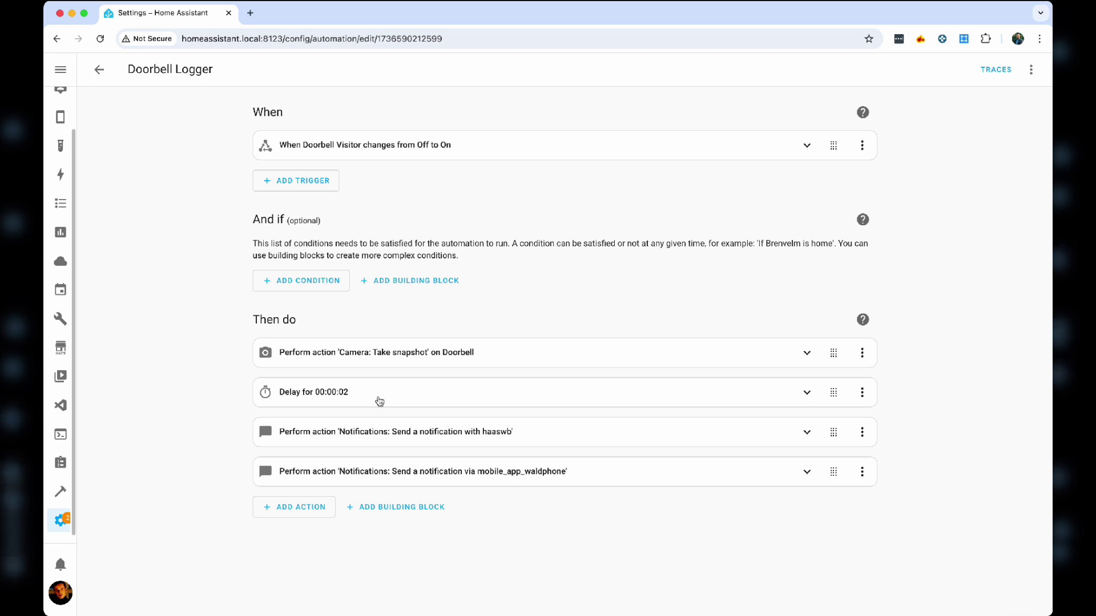
pyautogui.click(490, 146)
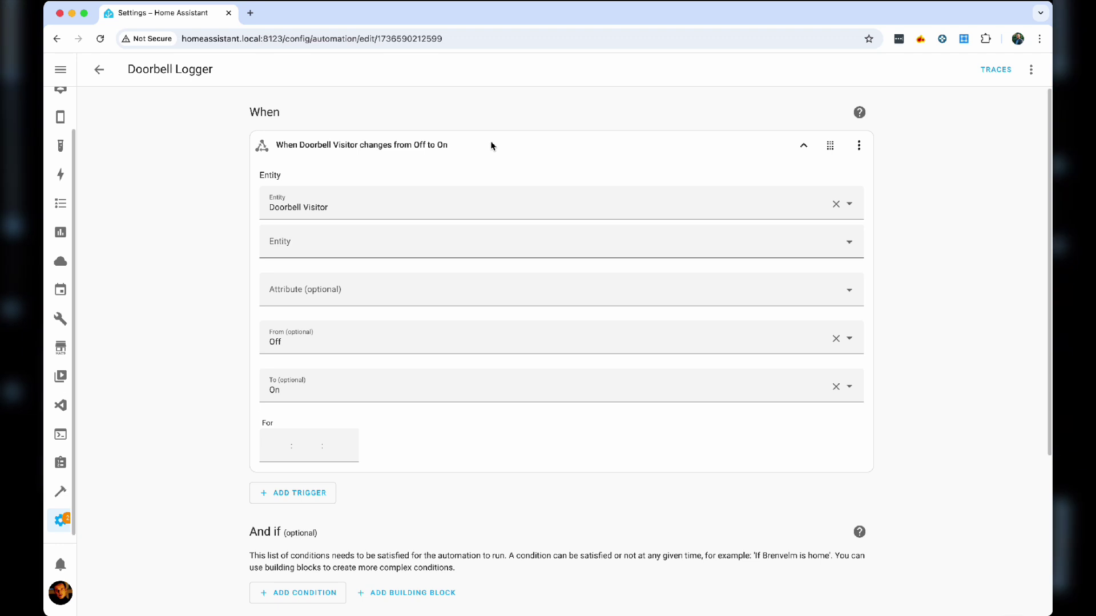
pyautogui.click(490, 145)
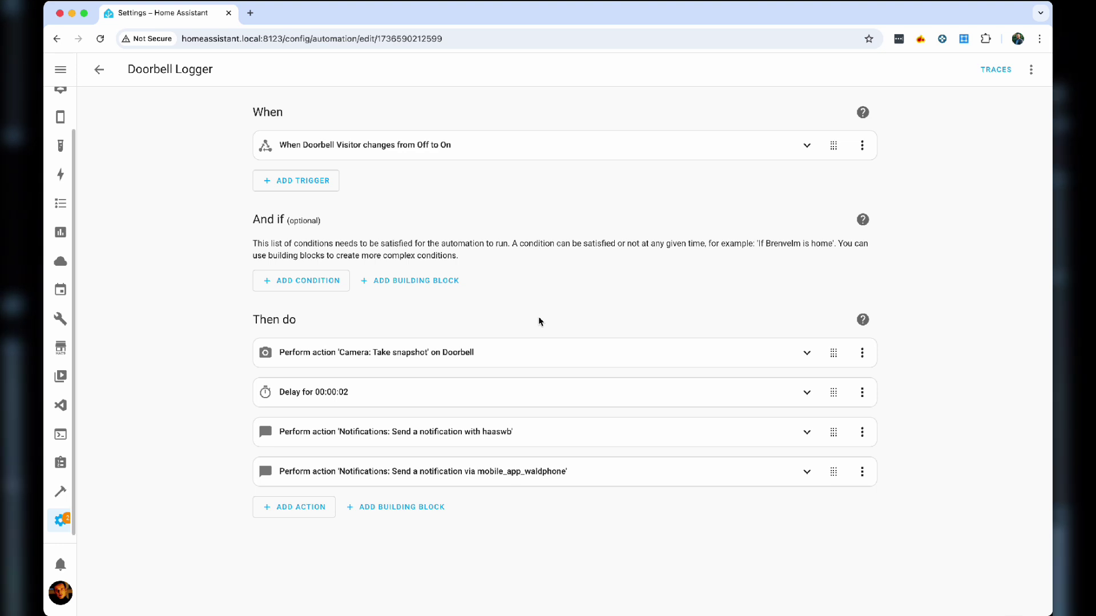
# Step: Expand the Camera snapshot action's YAML and the 2-second Delay action
pyautogui.click(521, 354)
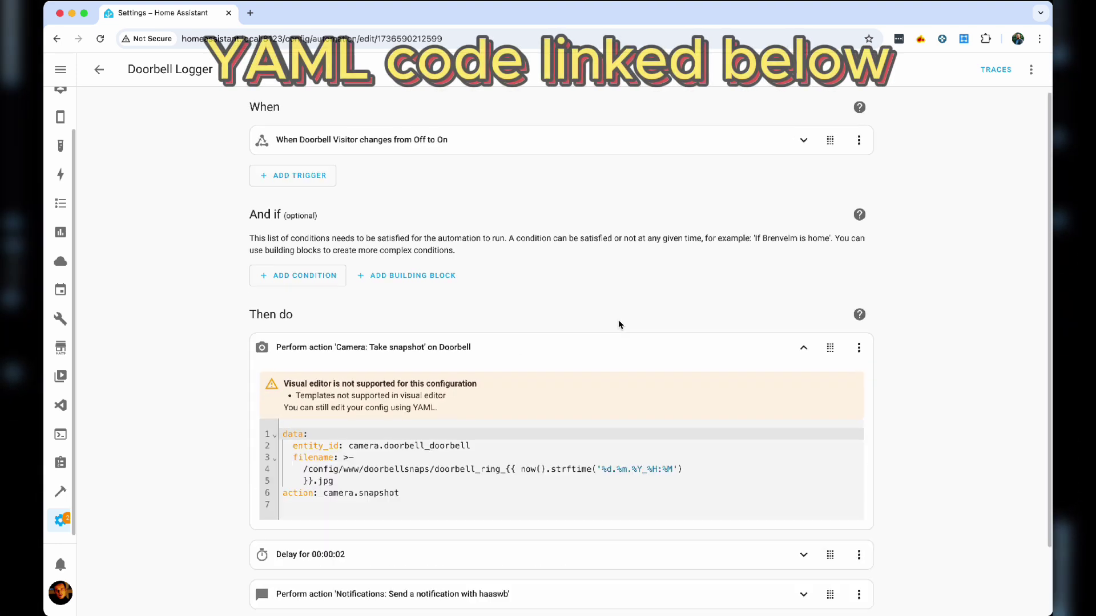
pyautogui.scroll(-2, 618, 319)
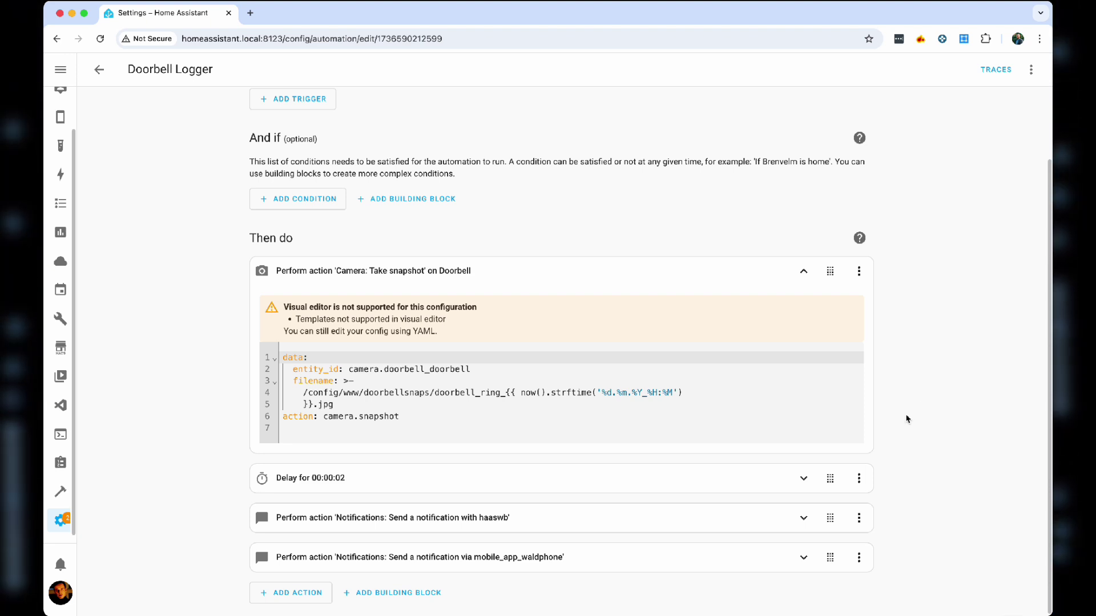
pyautogui.click(726, 476)
# Step: Expand the notify.haaswb and mobile-app notification actions to view their YAML
pyautogui.scroll(-2, 714, 482)
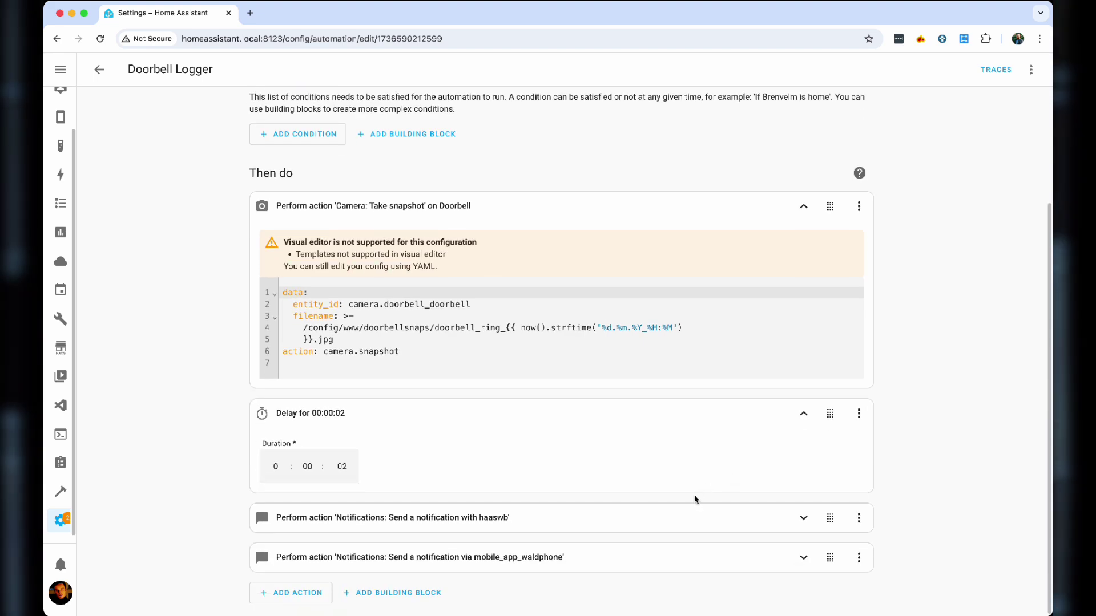
pyautogui.click(686, 517)
pyautogui.scroll(-3, 716, 479)
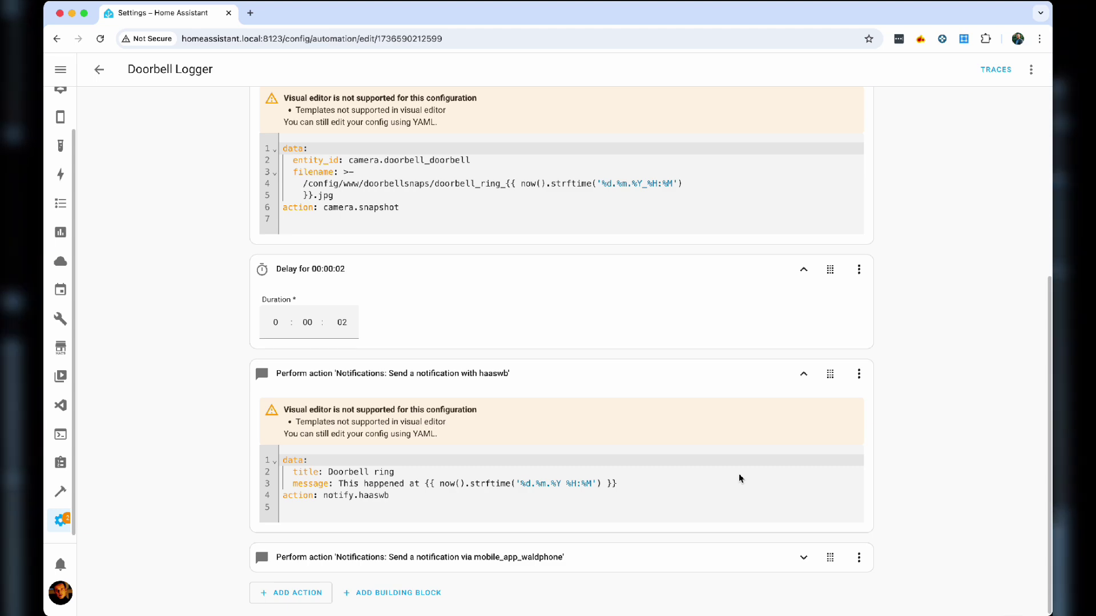
pyautogui.click(653, 551)
pyautogui.scroll(-4, 675, 528)
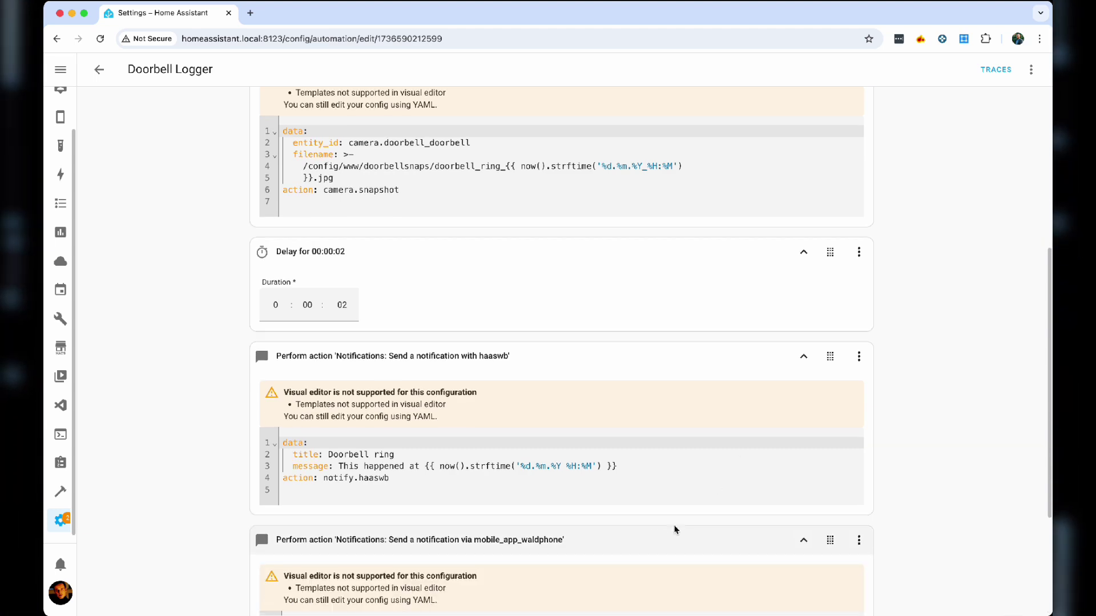